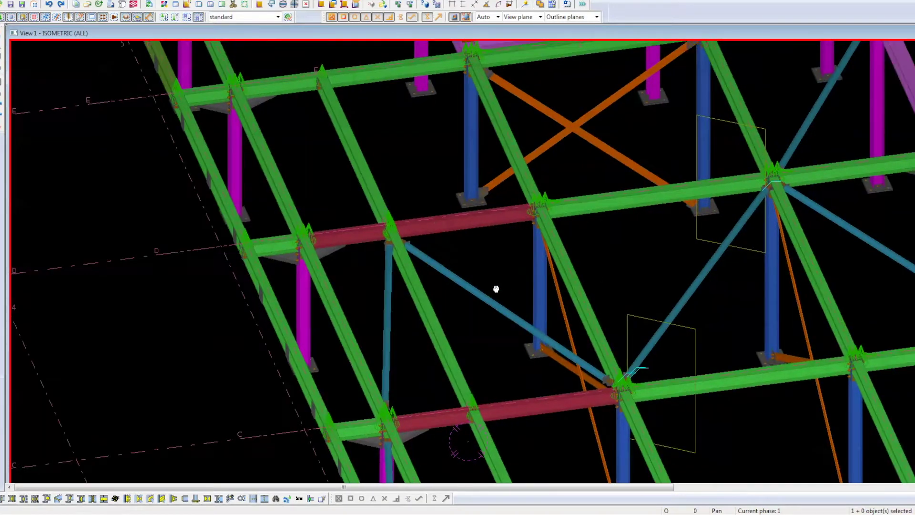
scroll(528, 254, up, 2)
Refresh the view and place two columns on the empty grid, starting at C/2
right_click(672, 257)
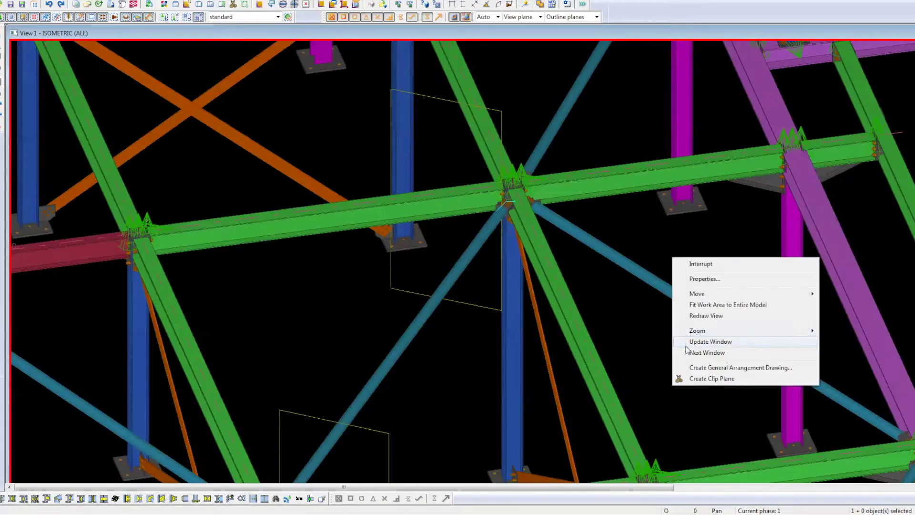
click(708, 315)
scroll(474, 213, up, 2)
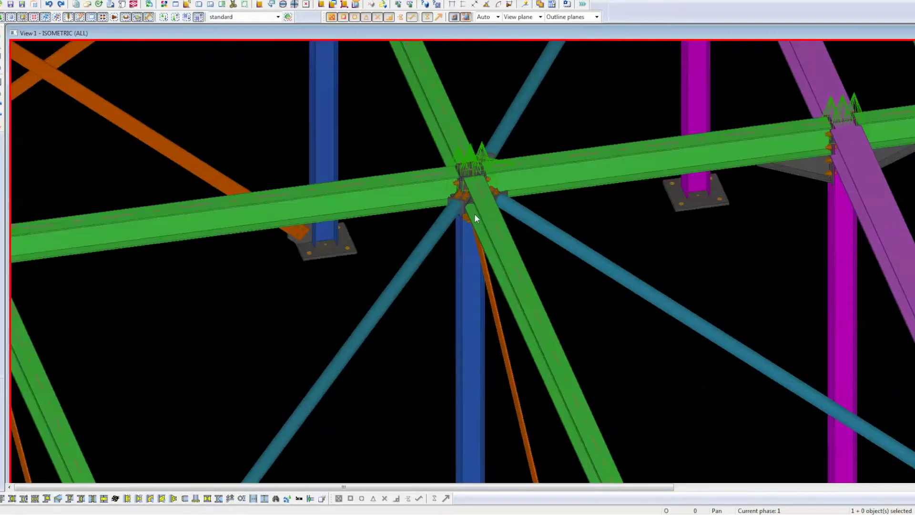
scroll(455, 196, up, 1)
scroll(455, 196, up, 3)
middle_drag(345, 167, 802, 236)
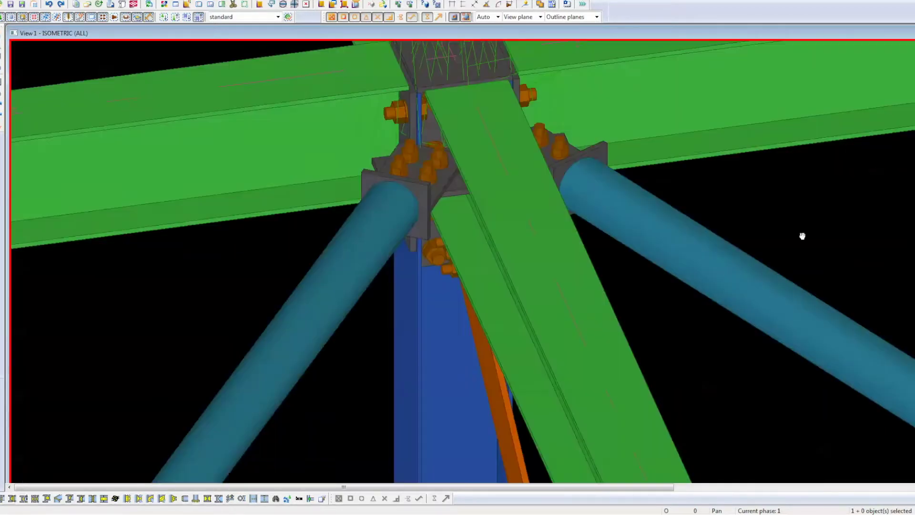
scroll(385, 185, down, 2)
scroll(609, 261, down, 4)
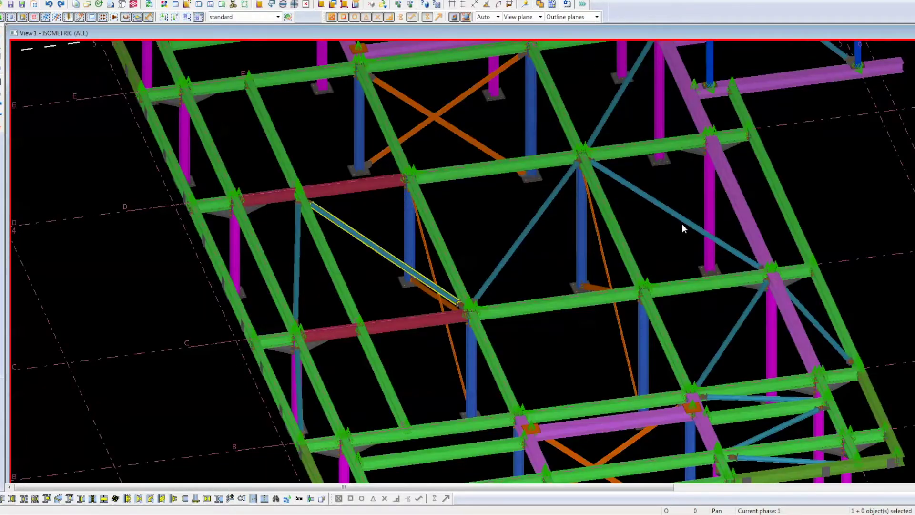
middle_drag(682, 223, 322, 243)
scroll(392, 197, up, 1)
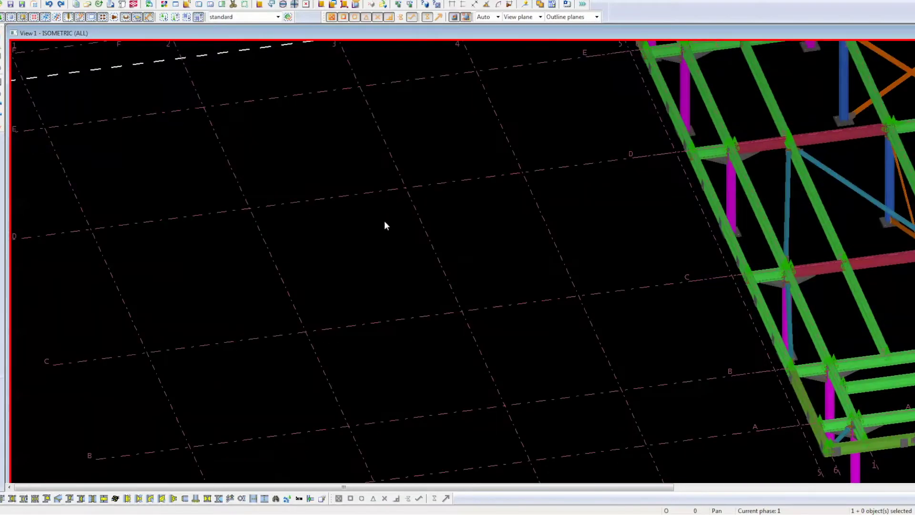
scroll(384, 225, down, 2)
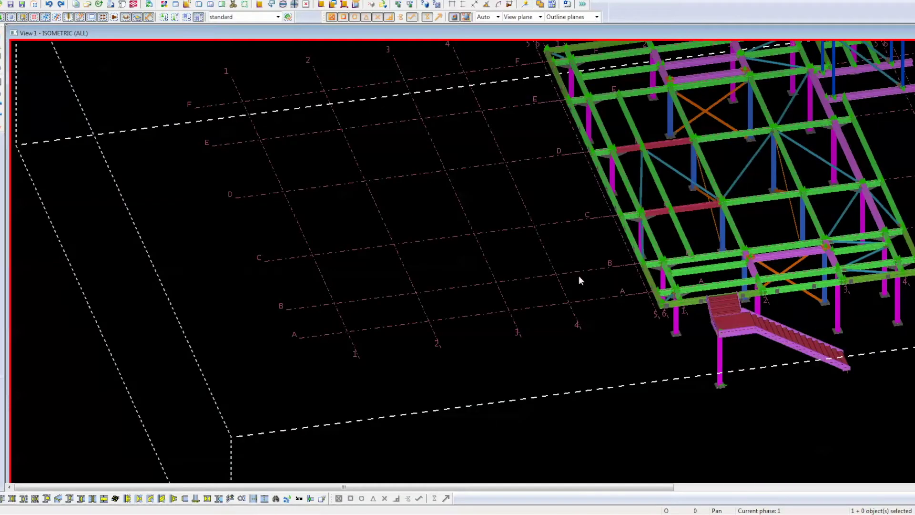
click(313, 253)
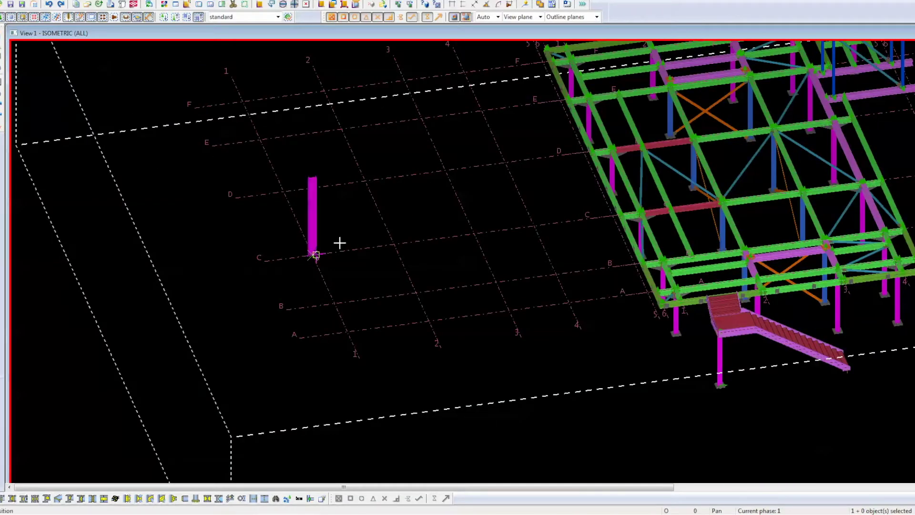
click(534, 227)
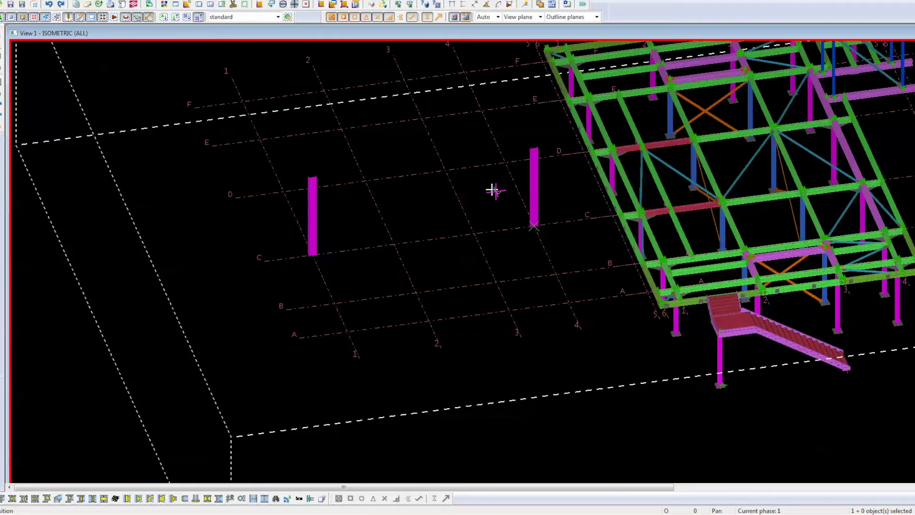
right_click(499, 204)
click(514, 198)
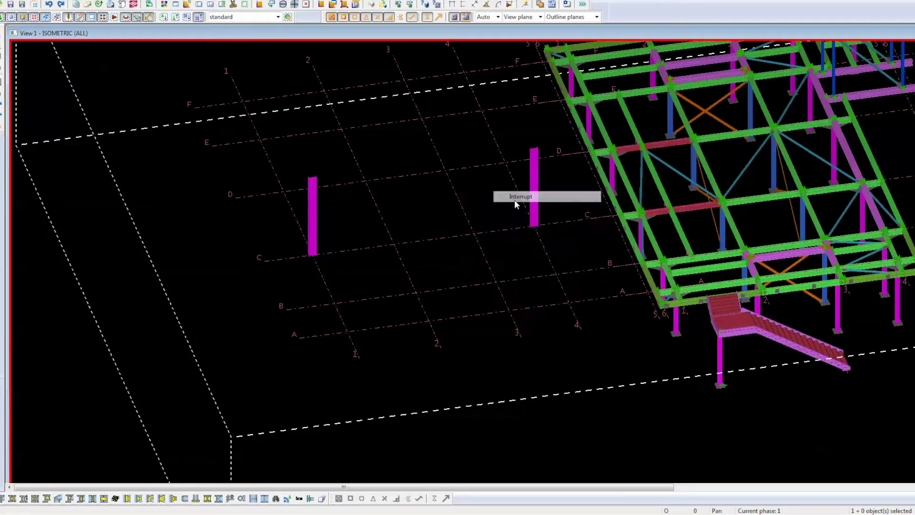
Create a beam joining the tops of the two columns
click(309, 179)
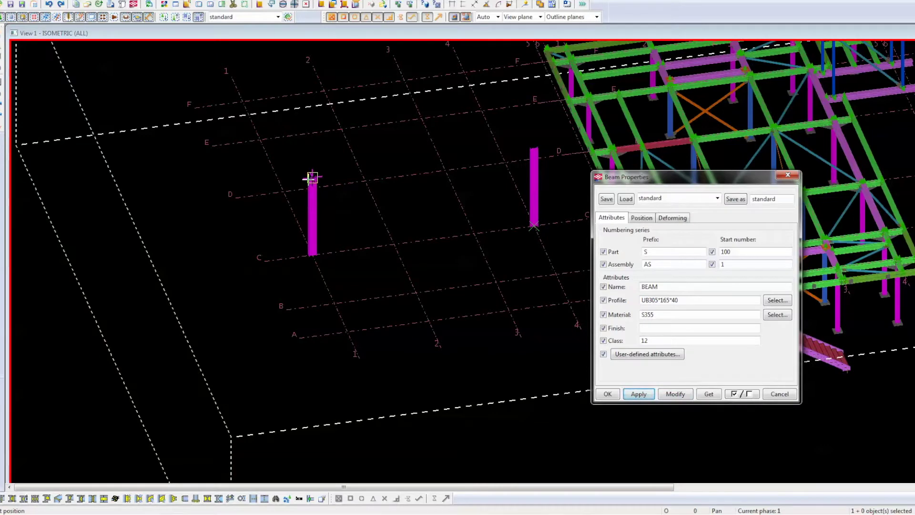
click(534, 149)
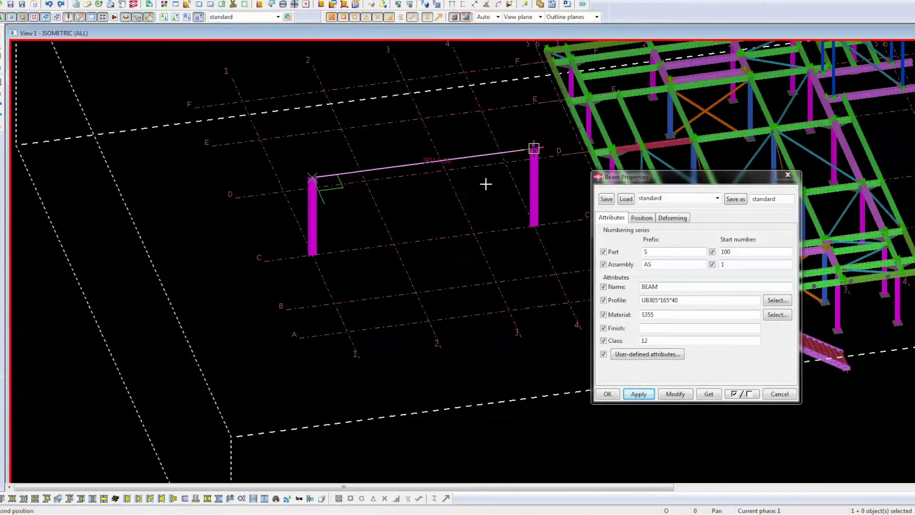
right_click(418, 188)
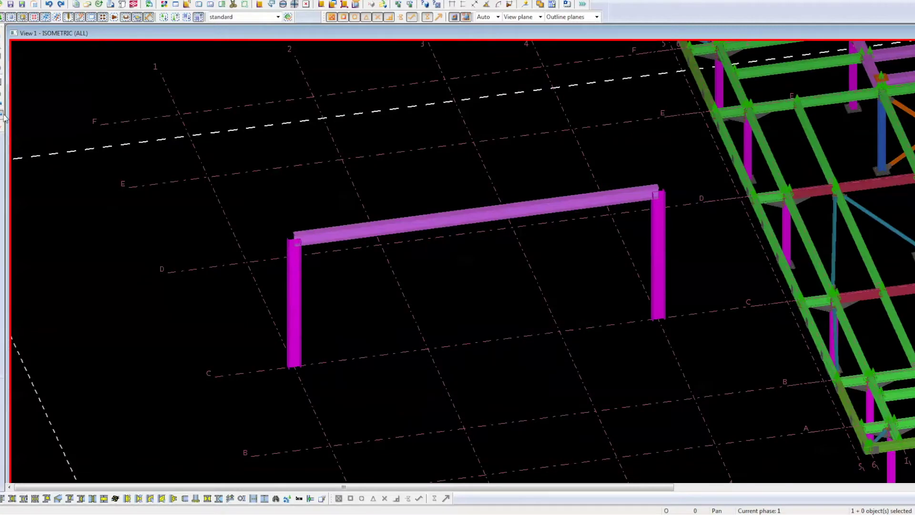
click(484, 210)
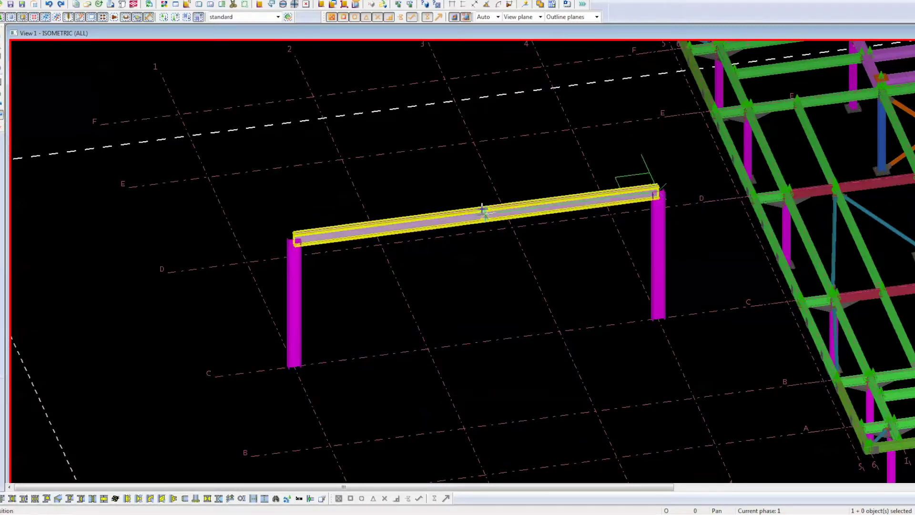
click(460, 187)
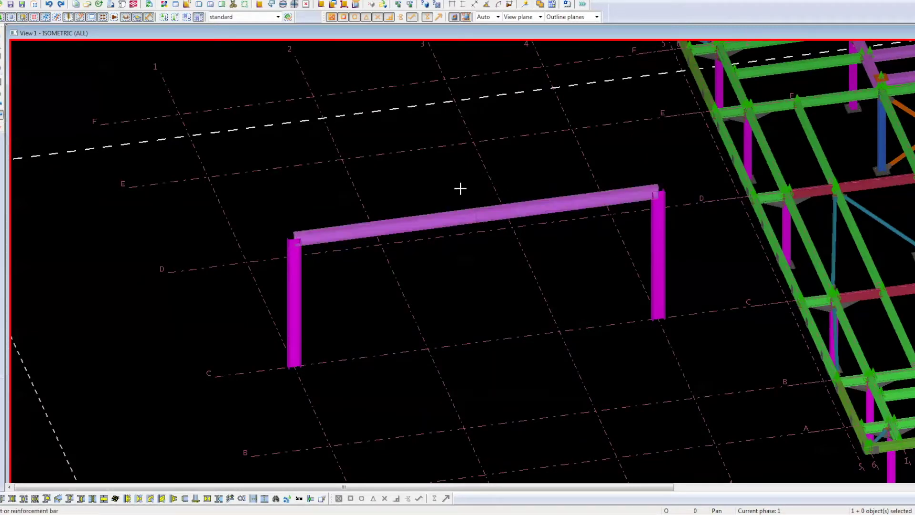
right_click(459, 188)
Move the beam's midpoint handle 1500 upward to form a raised ridge
click(473, 195)
click(476, 216)
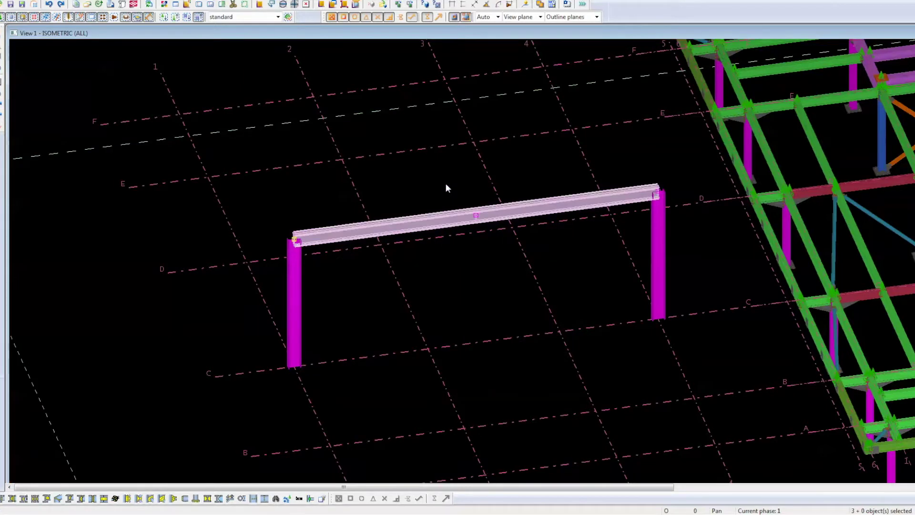
drag(453, 169, 505, 243)
right_click(473, 270)
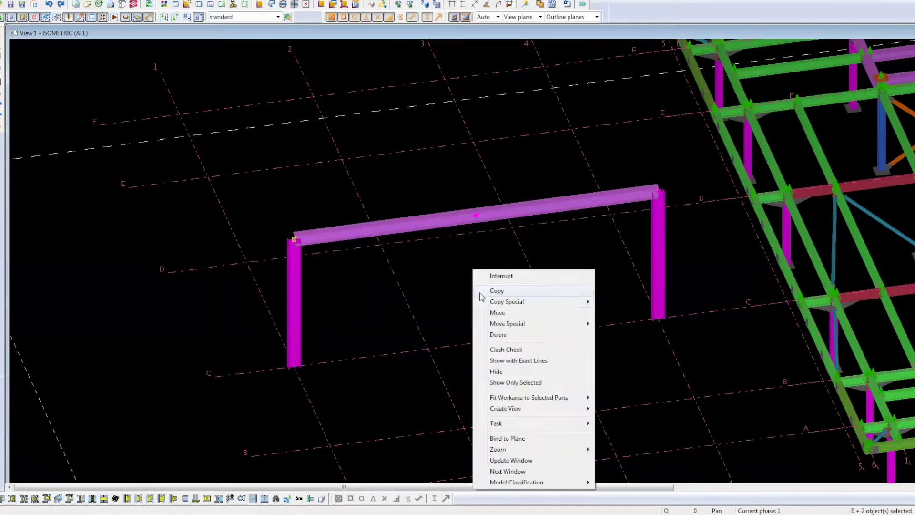
click(497, 312)
click(489, 320)
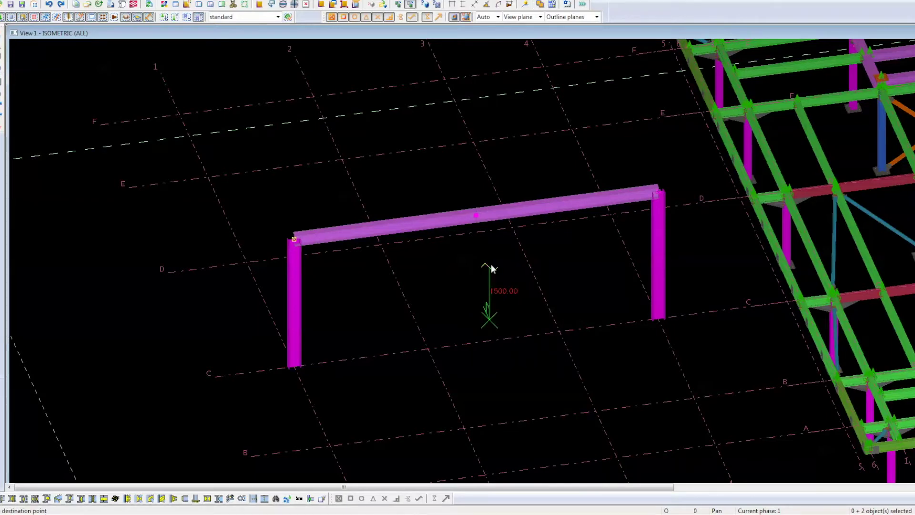
click(491, 265)
scroll(462, 207, up, 2)
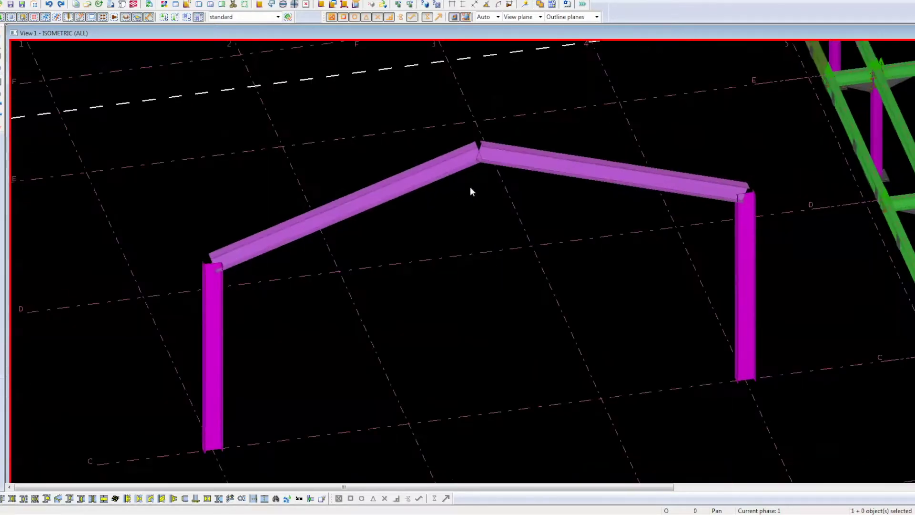
scroll(471, 191, up, 1)
scroll(311, 272, down, 1)
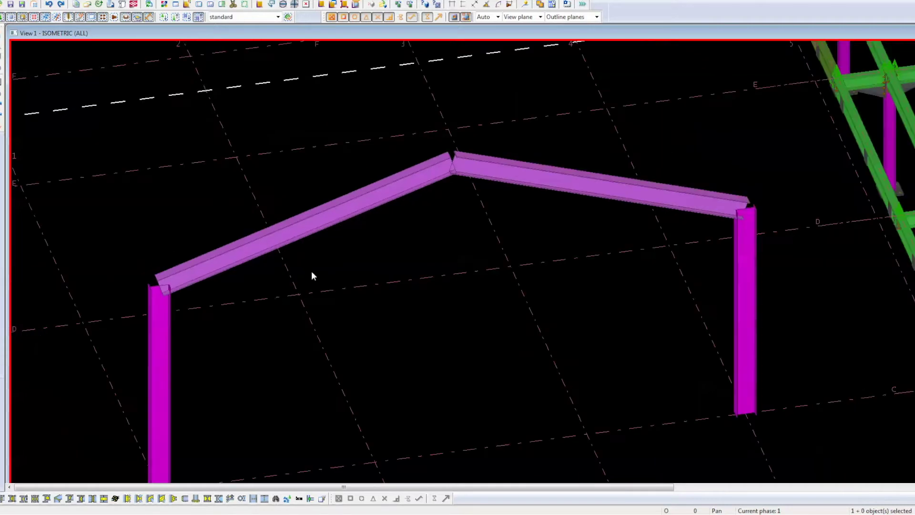
ctrl+click(156, 326)
Copy the five frame members to a parallel position on the adjacent grid line
ctrl+click(174, 275)
ctrl+click(520, 179)
ctrl+click(738, 251)
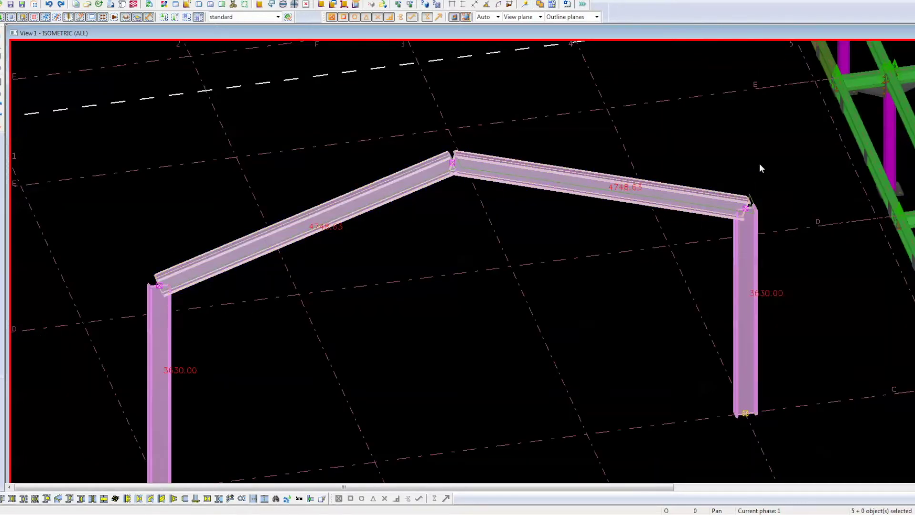
right_click(760, 163)
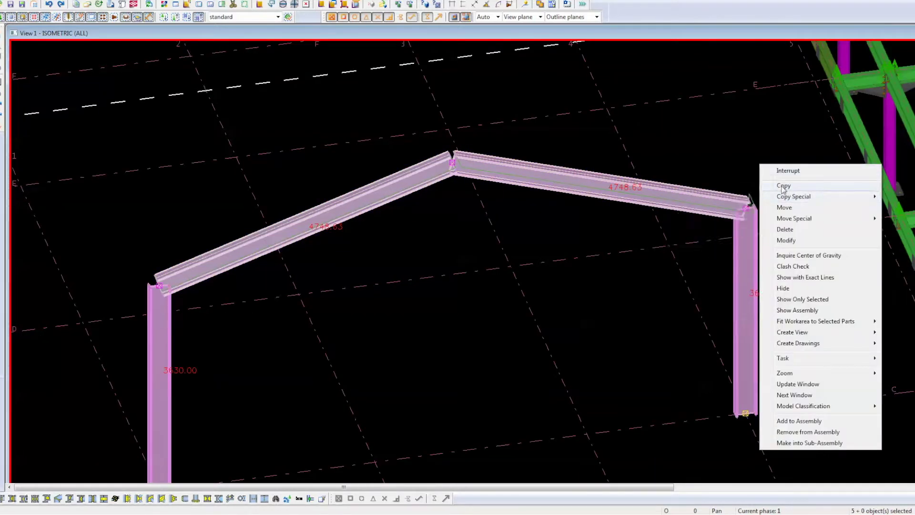
click(783, 186)
click(665, 423)
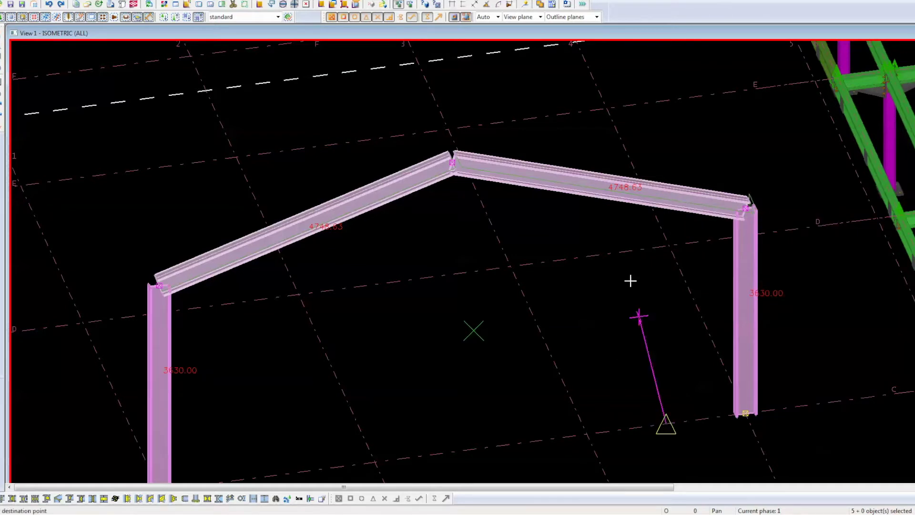
click(589, 257)
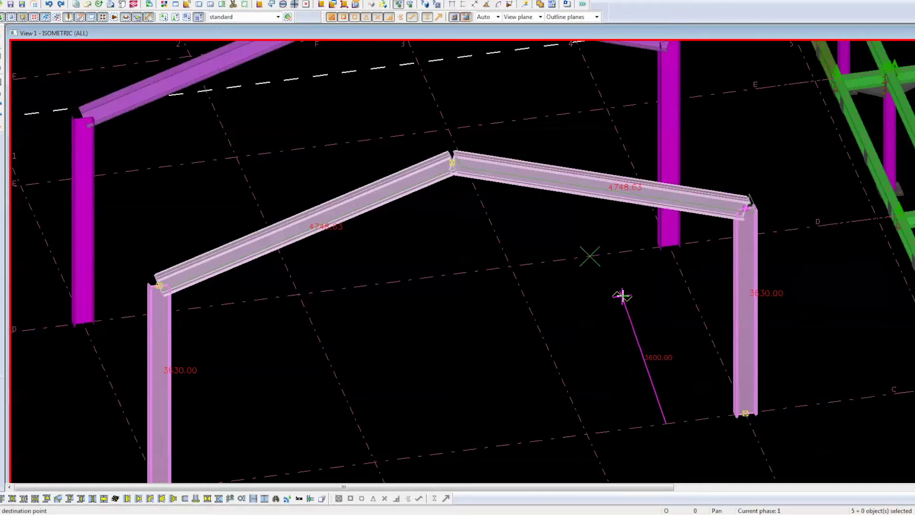
right_click(622, 297)
click(649, 302)
scroll(271, 153, down, 2)
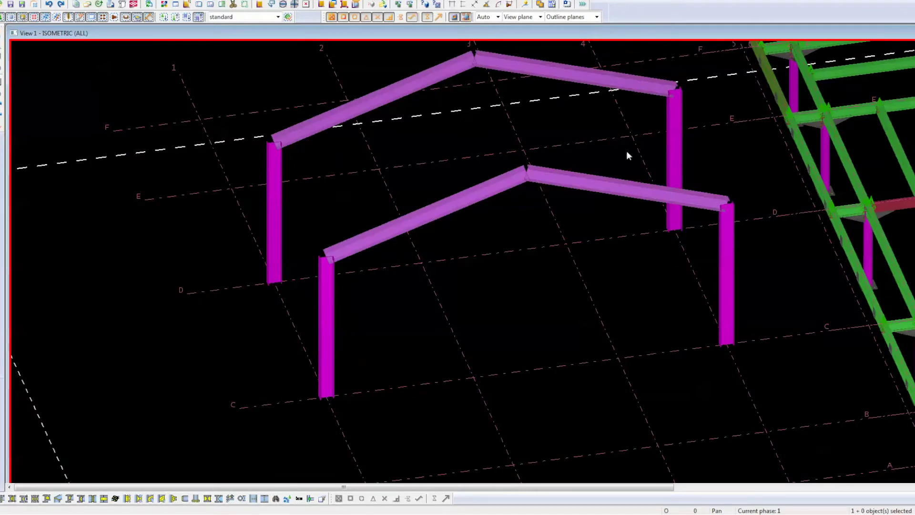
Load the existing CHS brace's properties by applying them from its property dialog
middle_drag(693, 156, 275, 160)
scroll(773, 225, up, 1)
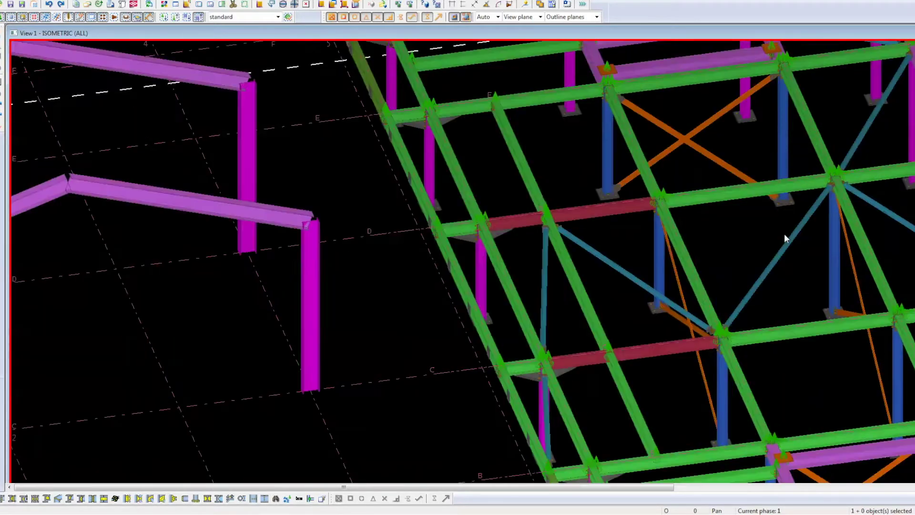
double_click(795, 237)
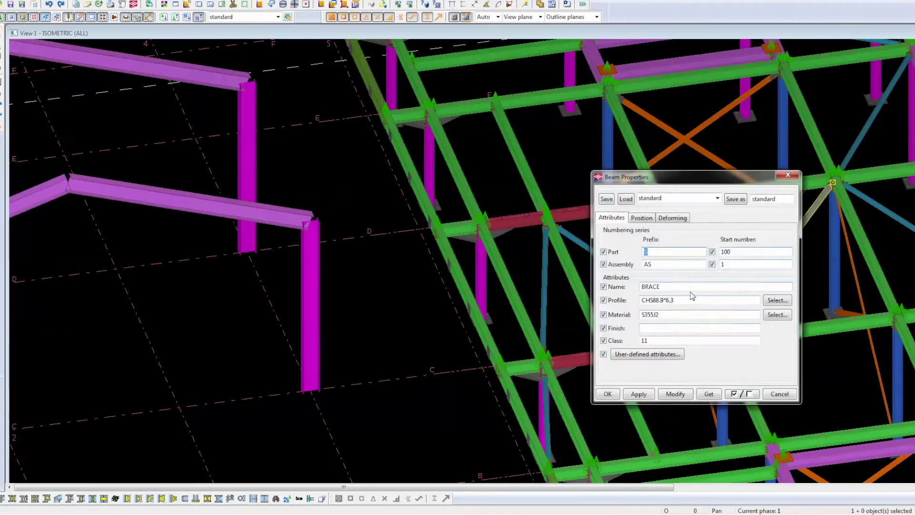
click(639, 394)
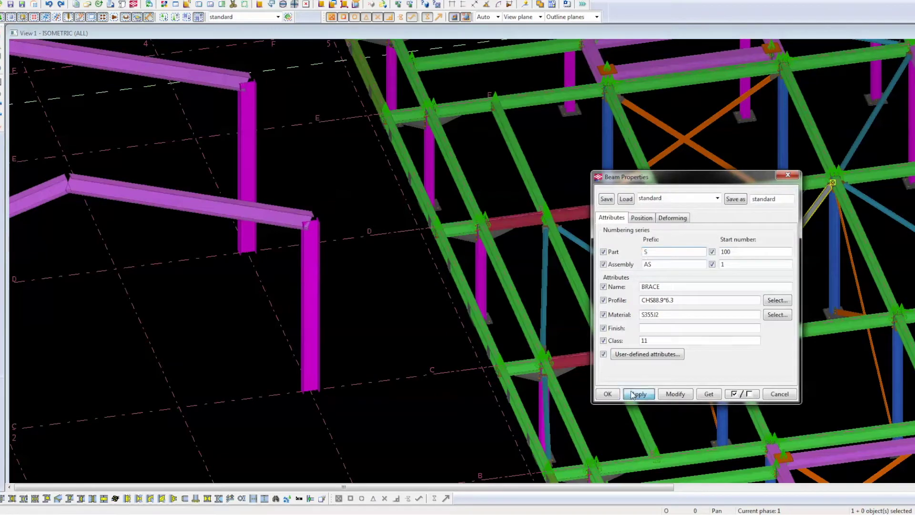
click(607, 394)
click(180, 129)
middle_drag(544, 145, 366, 149)
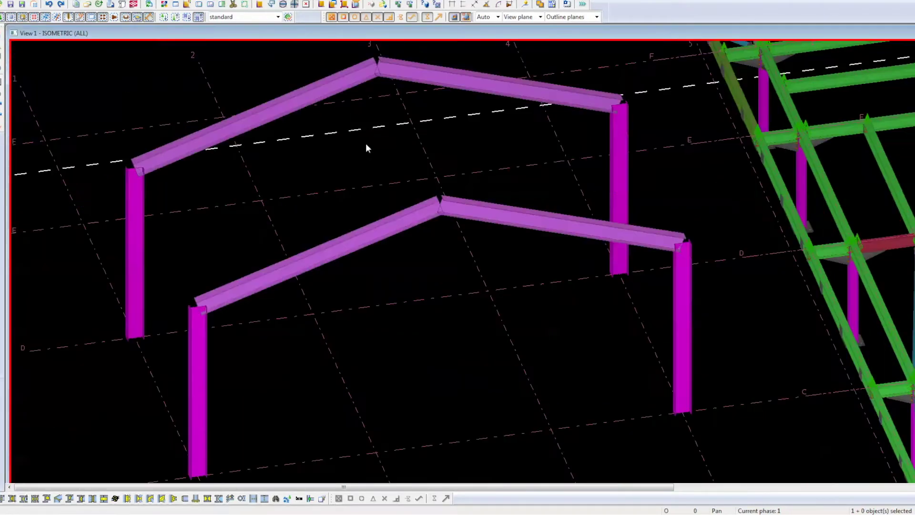
Hide the front-left and rear-left columns
click(208, 375)
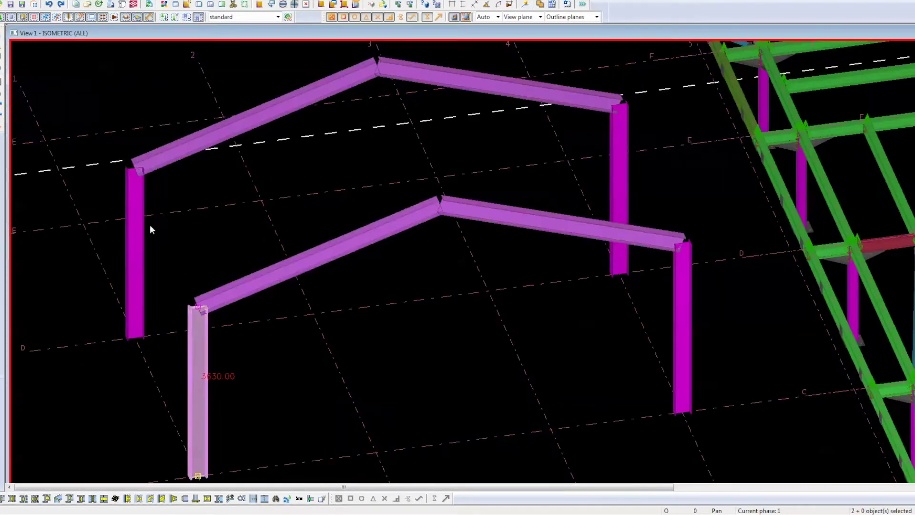
shift+click(145, 225)
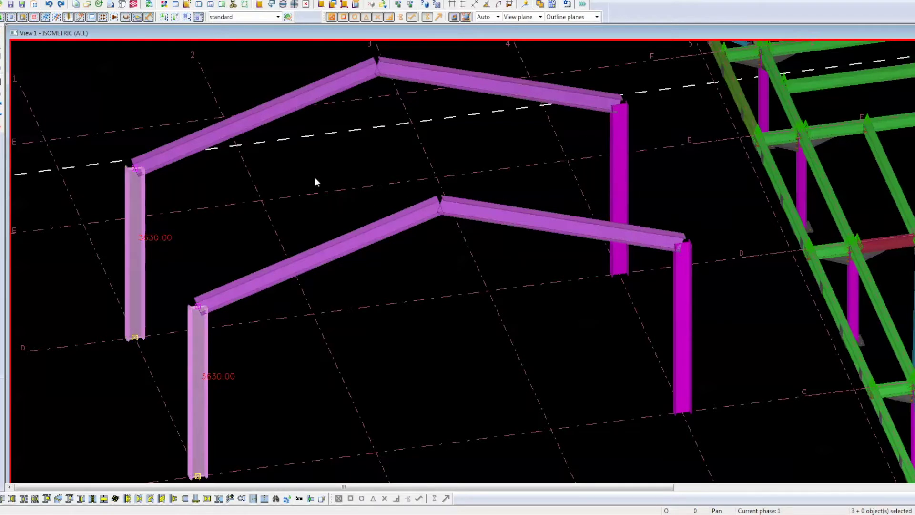
right_click(329, 156)
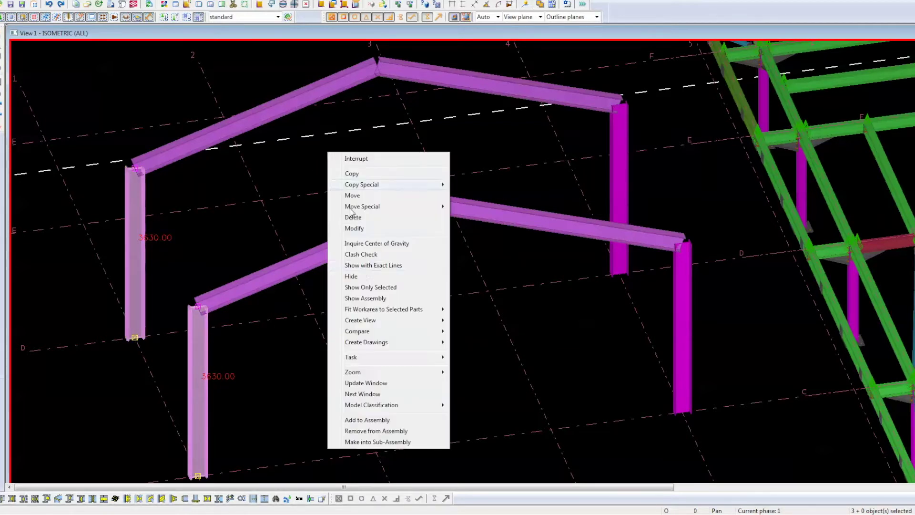
click(352, 277)
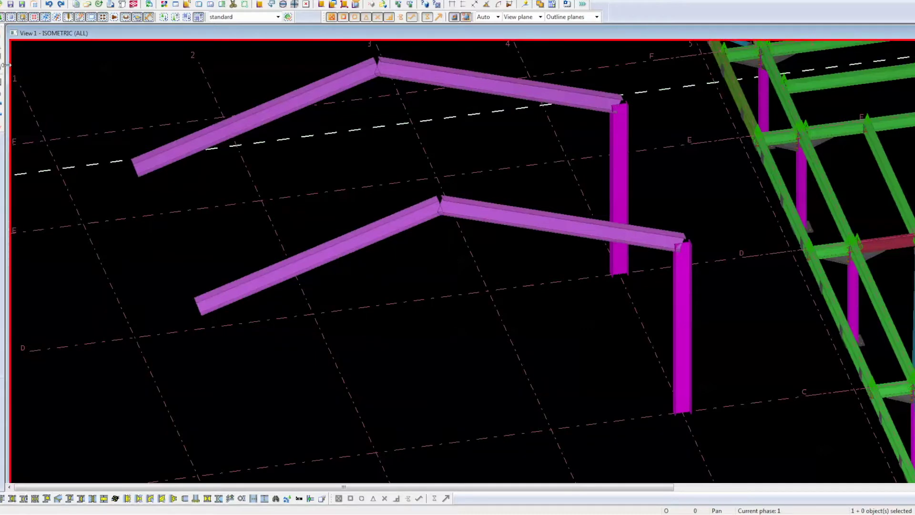
scroll(222, 313, up, 2)
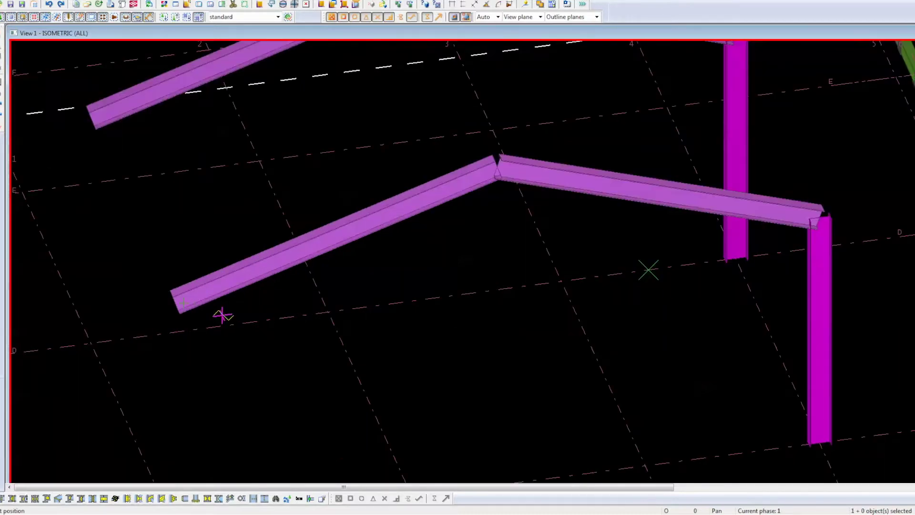
scroll(219, 313, up, 1)
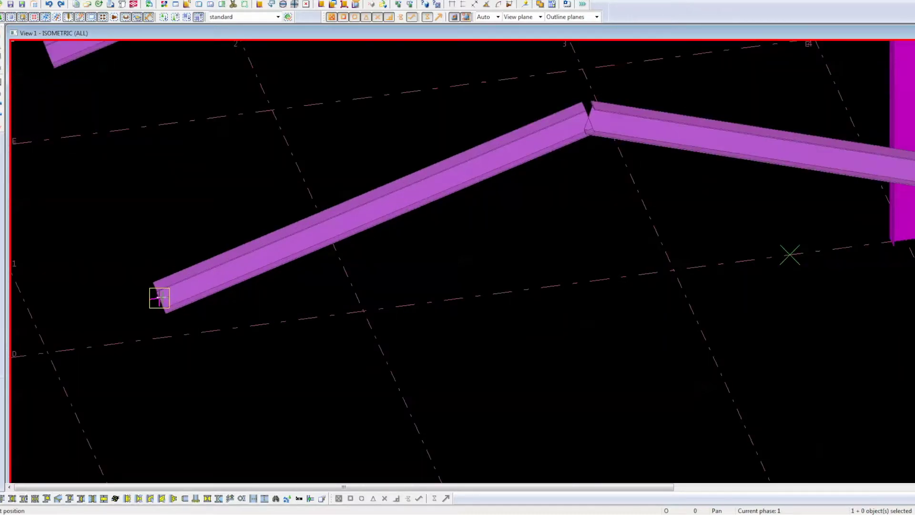
scroll(158, 297, down, 1)
scroll(158, 298, down, 1)
ctrl+scroll(339, 259, up, 2)
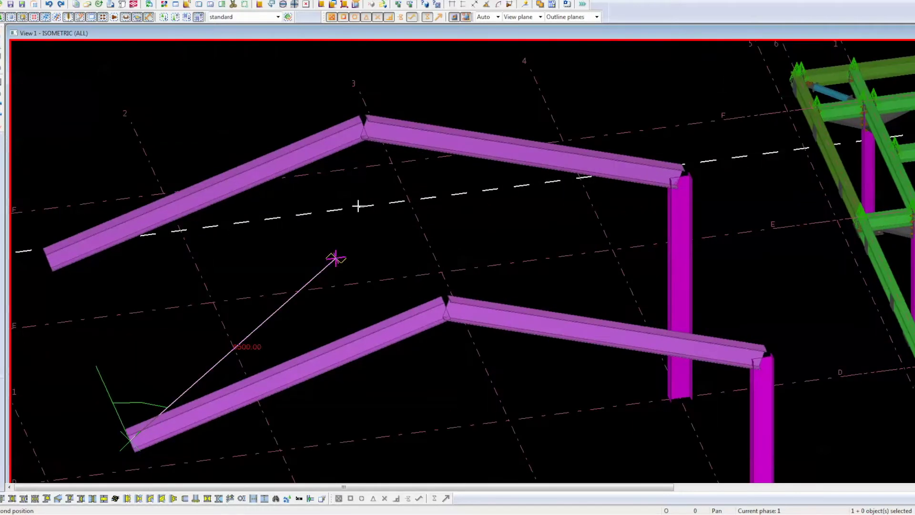
scroll(380, 152, up, 1)
scroll(380, 153, up, 2)
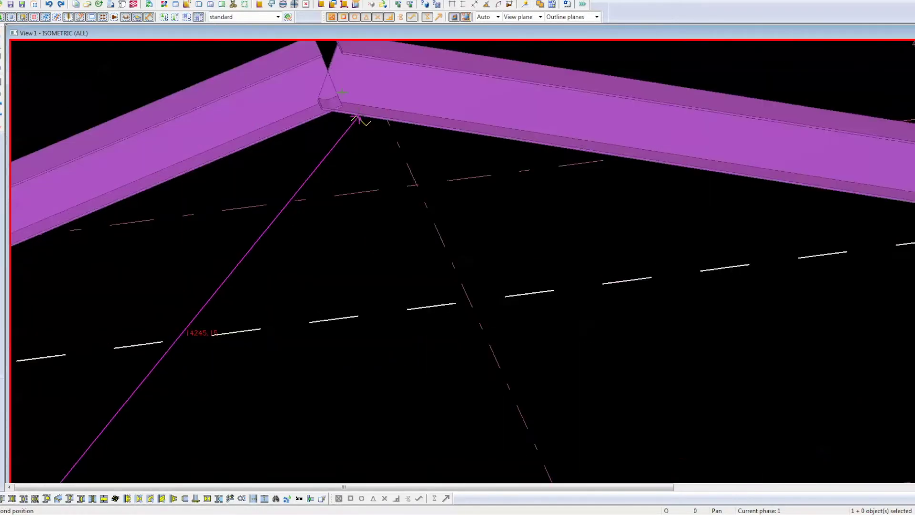
Draw a brace from the front rafter's left end to the rear frame's apex
click(331, 77)
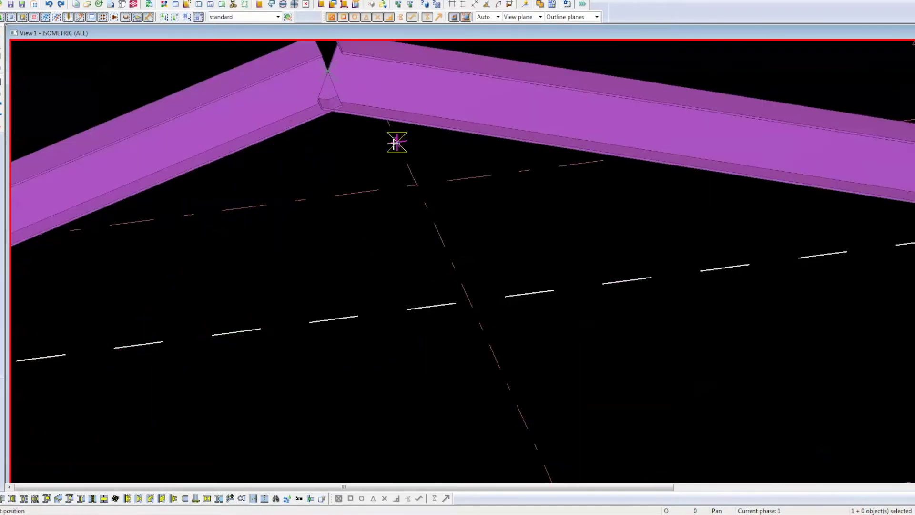
scroll(422, 175, down, 1)
scroll(439, 190, down, 1)
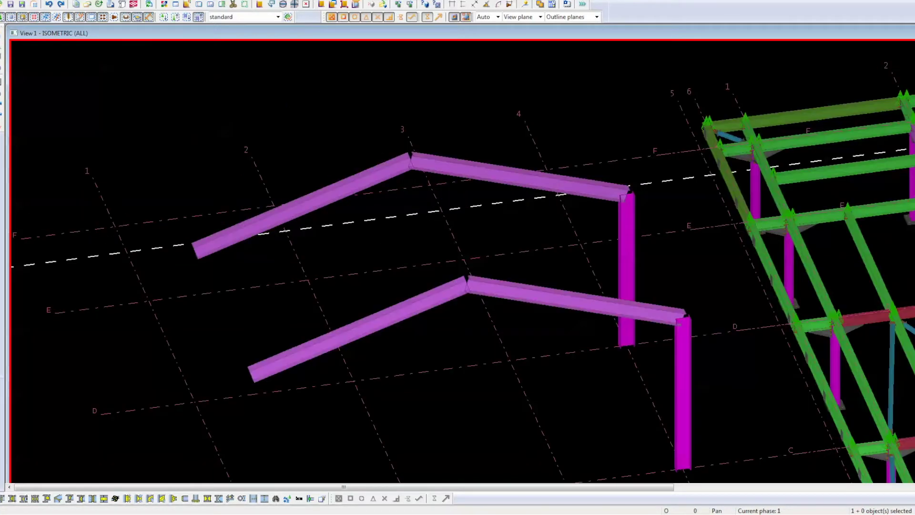
key(Return)
right_click(258, 314)
click(284, 320)
scroll(430, 229, down, 1)
scroll(422, 287, down, 1)
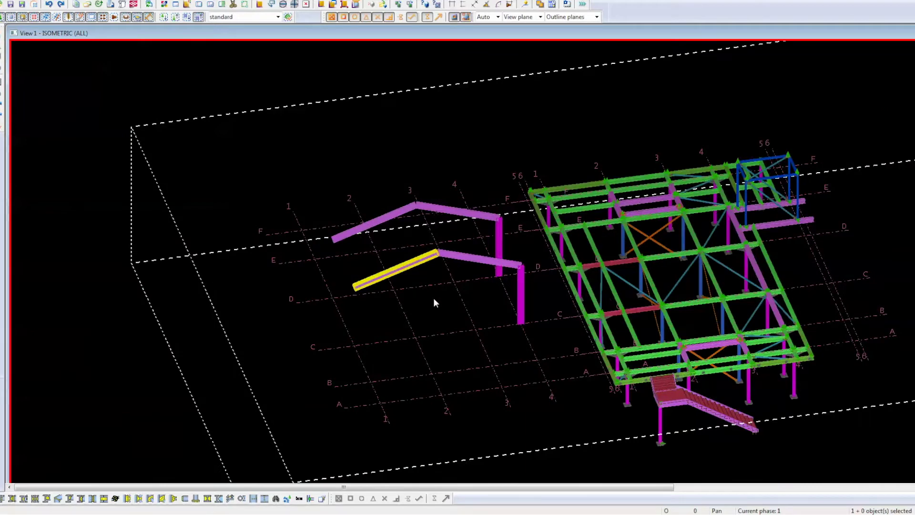
Set the view depth Up to 6500 in View Properties and apply it
double_click(433, 300)
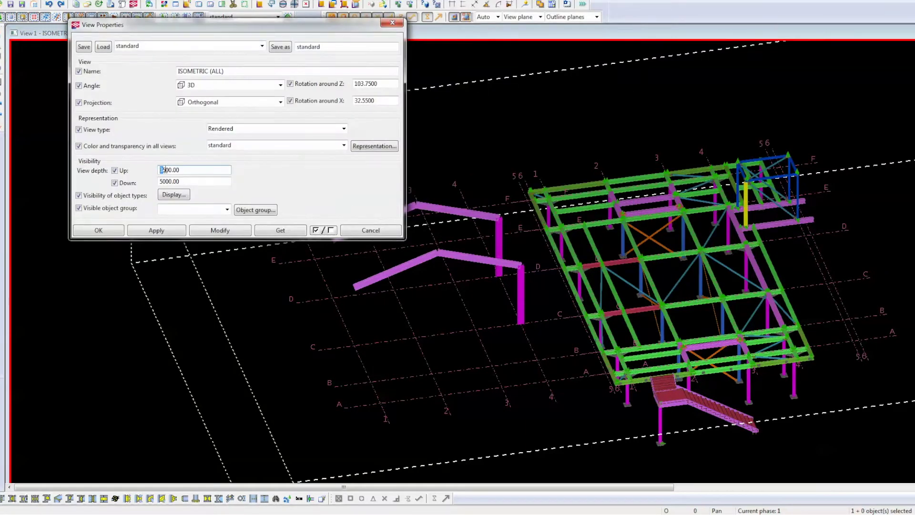
text(6)
click(203, 231)
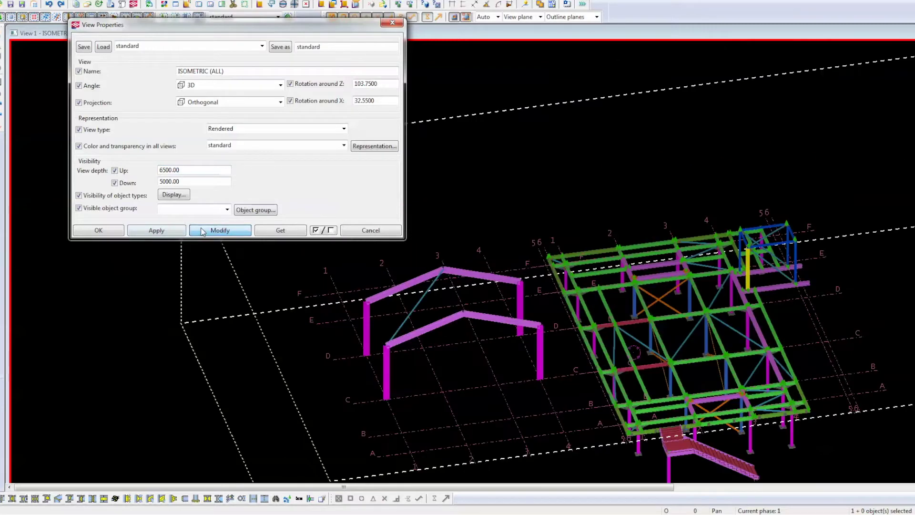
click(392, 24)
scroll(410, 188, up, 5)
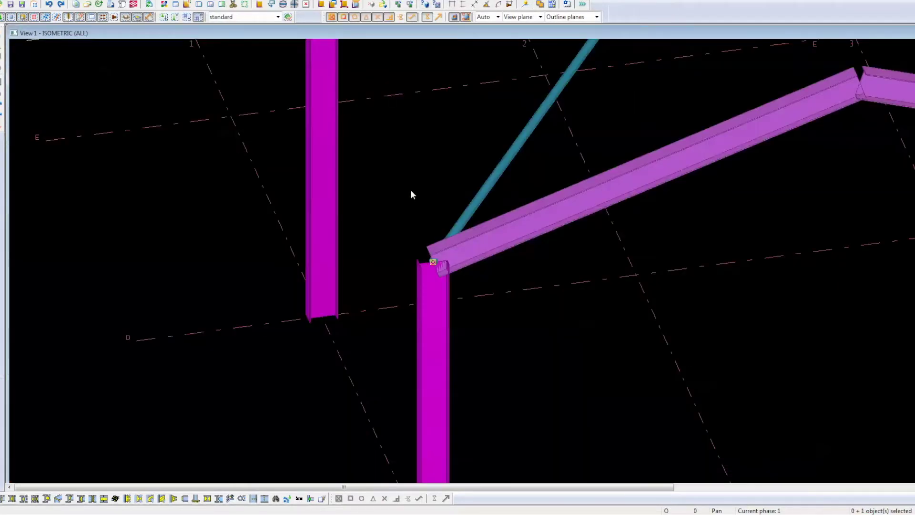
Move the brace's lower end point 200 mm along the rafter
right_click(465, 212)
click(480, 241)
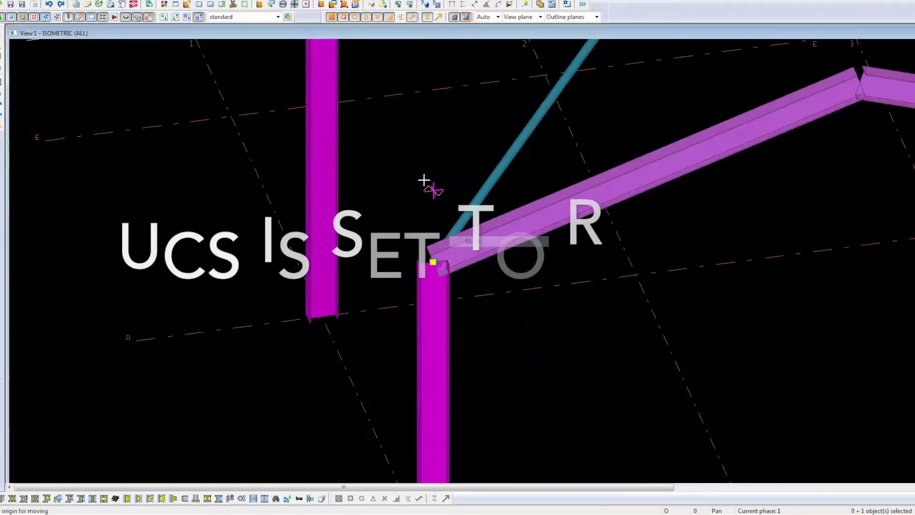
click(393, 165)
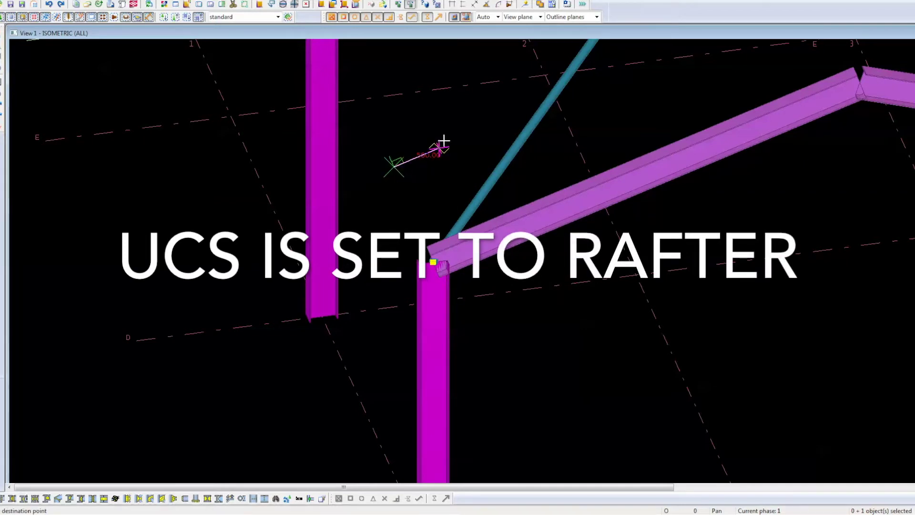
text(200)
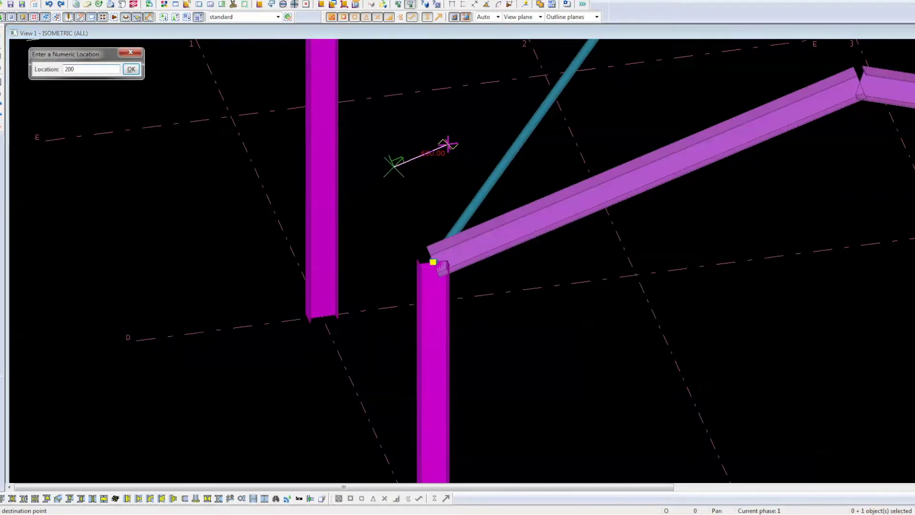
key(Return)
Pan across the portal frames to the existing green main structure's brace connection
middle_drag(496, 150, 237, 393)
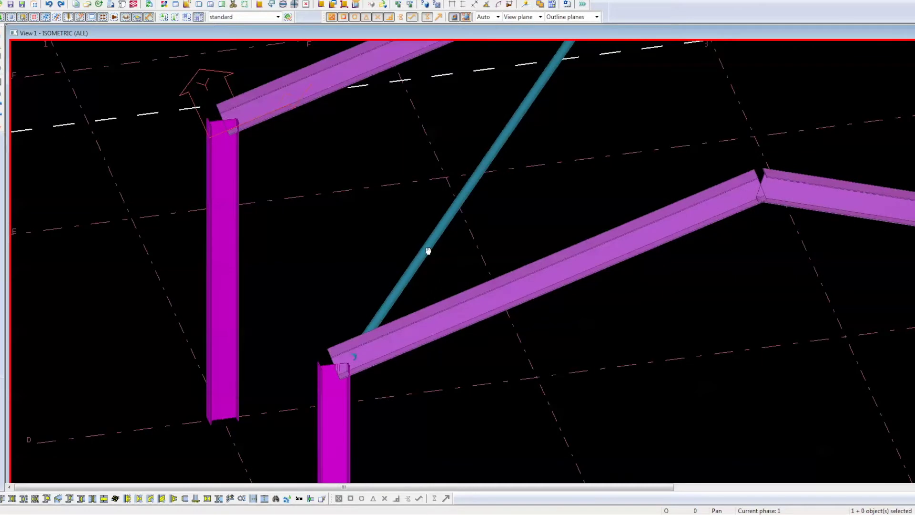
scroll(427, 251, down, 2)
mouse_move(403, 265)
middle_down()
mouse_move(477, 194)
mouse_move(456, 193)
middle_up()
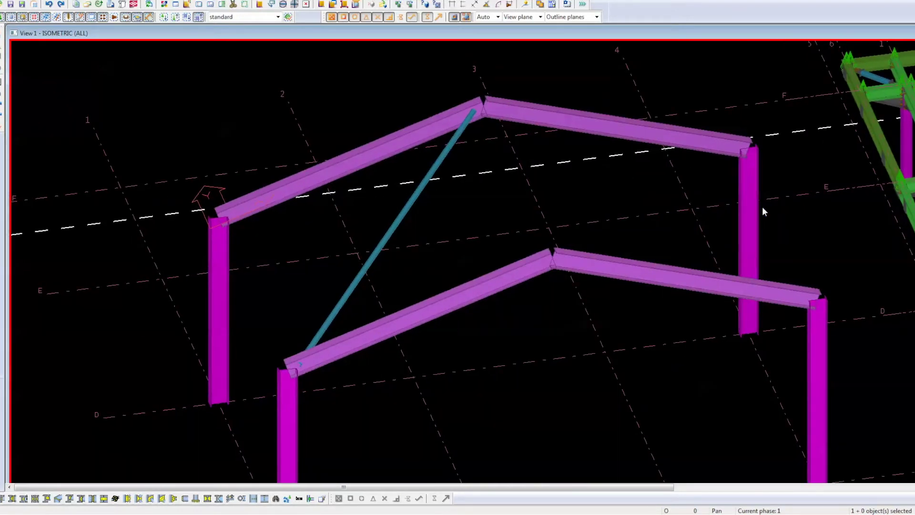
middle_drag(746, 200, 500, 173)
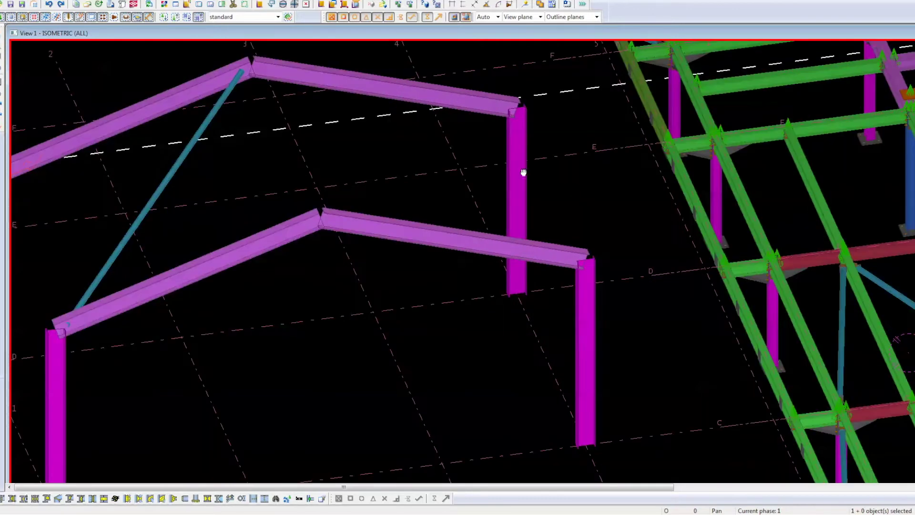
middle_drag(599, 169, 1, 137)
scroll(605, 112, down, 3)
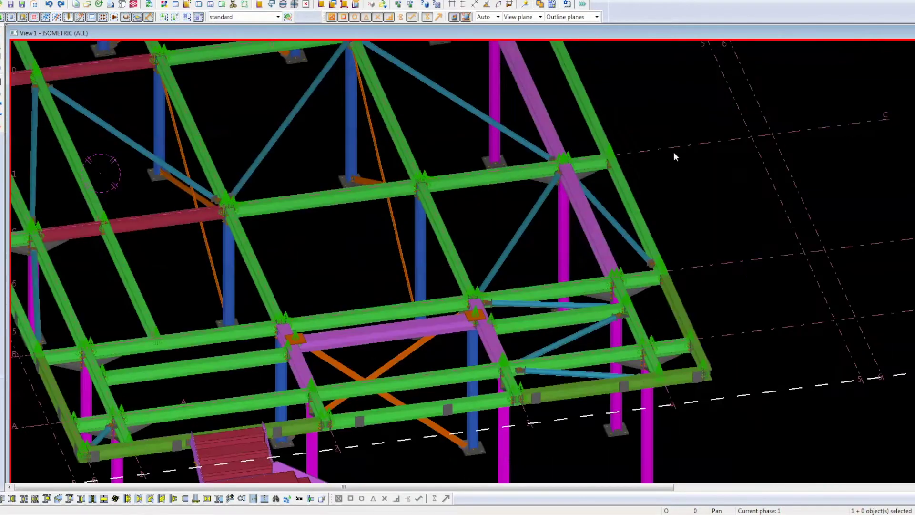
scroll(657, 297, up, 3)
scroll(652, 277, up, 3)
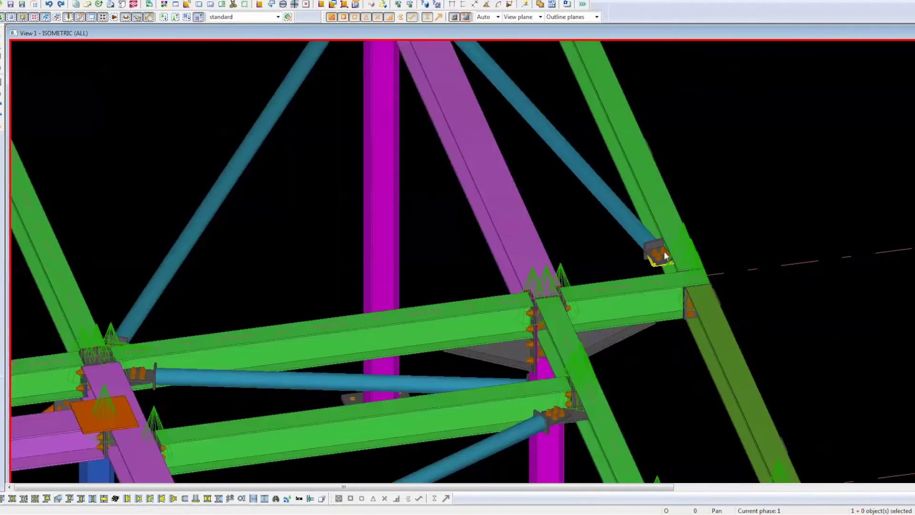
scroll(664, 256, up, 2)
double_click(724, 185)
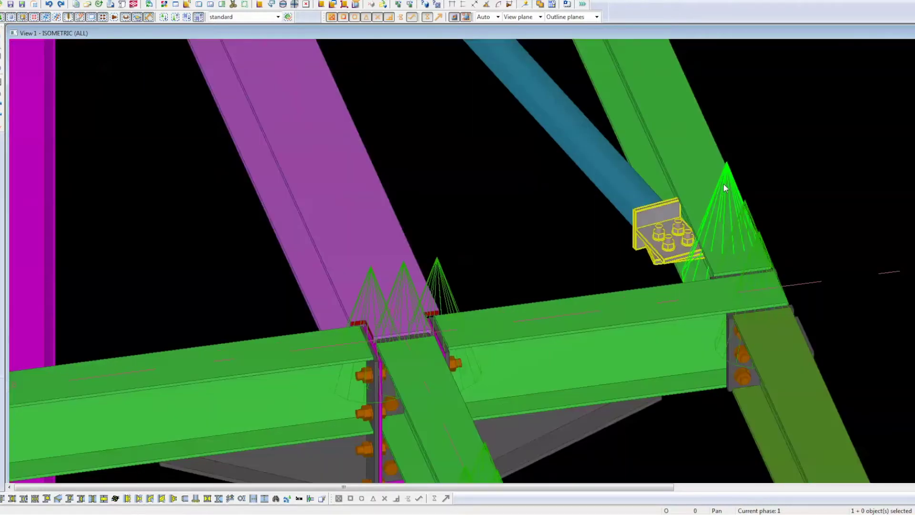
drag(689, 216, 615, 150)
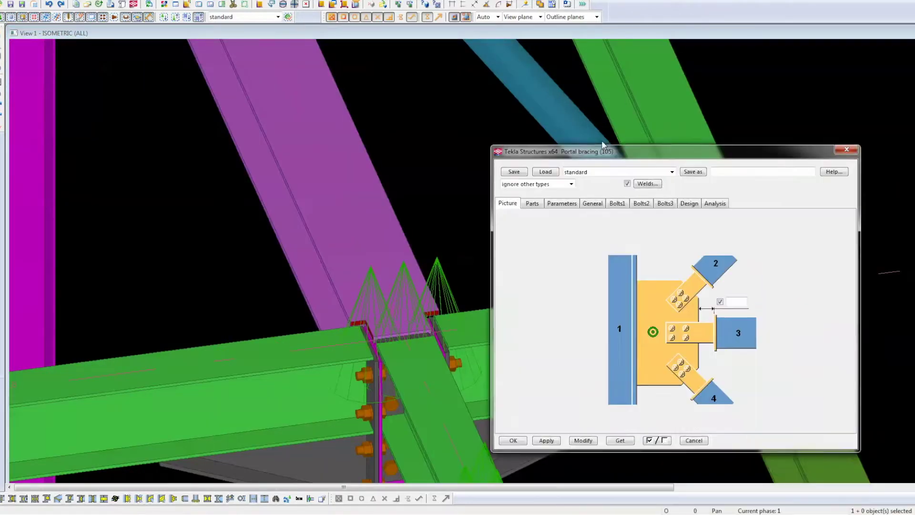
mouse_move(173, 218)
middle_down()
mouse_move(807, 284)
mouse_move(767, 312)
middle_up()
scroll(767, 311, down, 5)
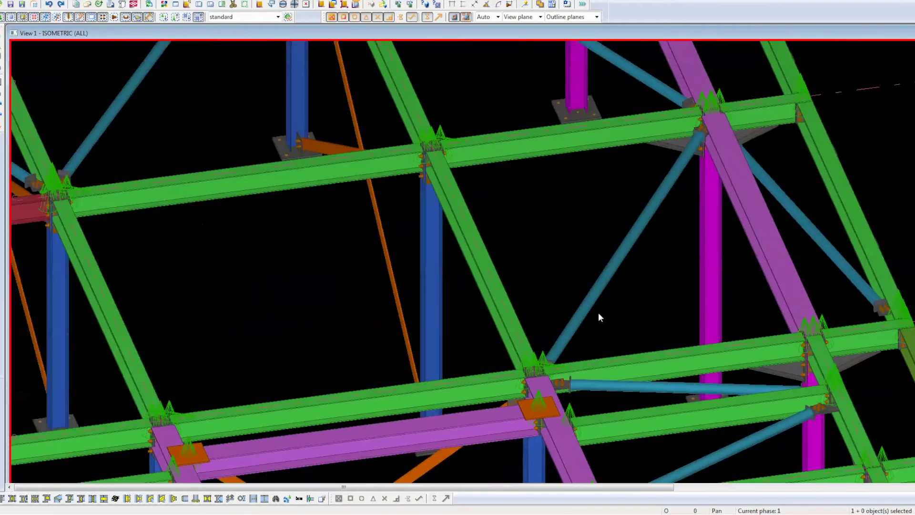
scroll(598, 314, down, 4)
middle_drag(748, 331, 690, 315)
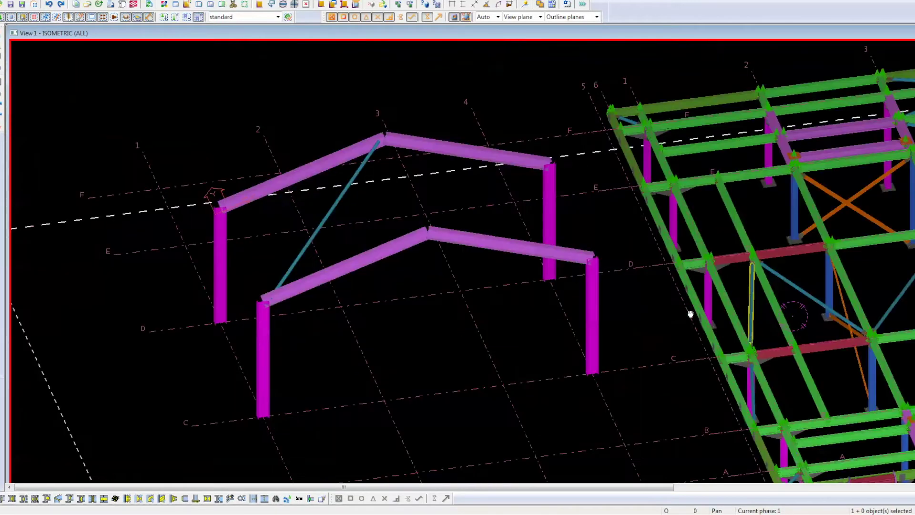
scroll(371, 147, up, 2)
scroll(317, 150, up, 1)
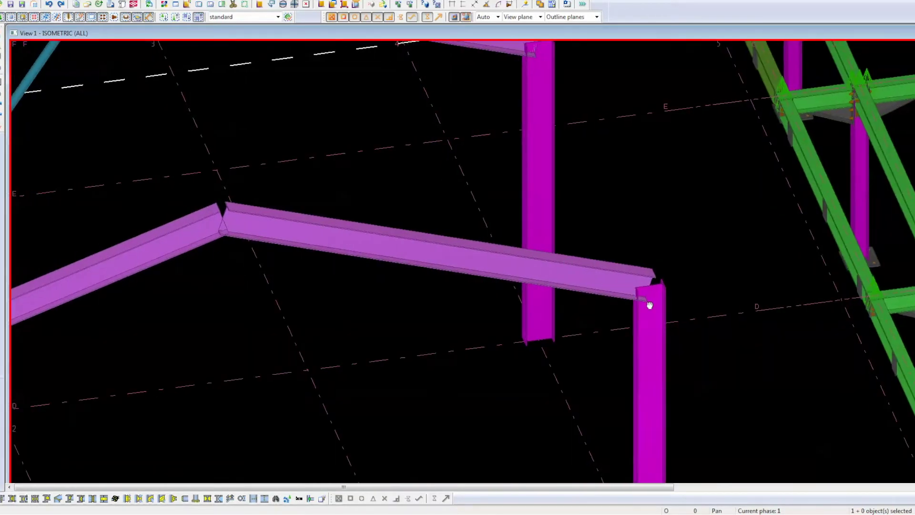
scroll(648, 308, up, 2)
scroll(649, 308, down, 1)
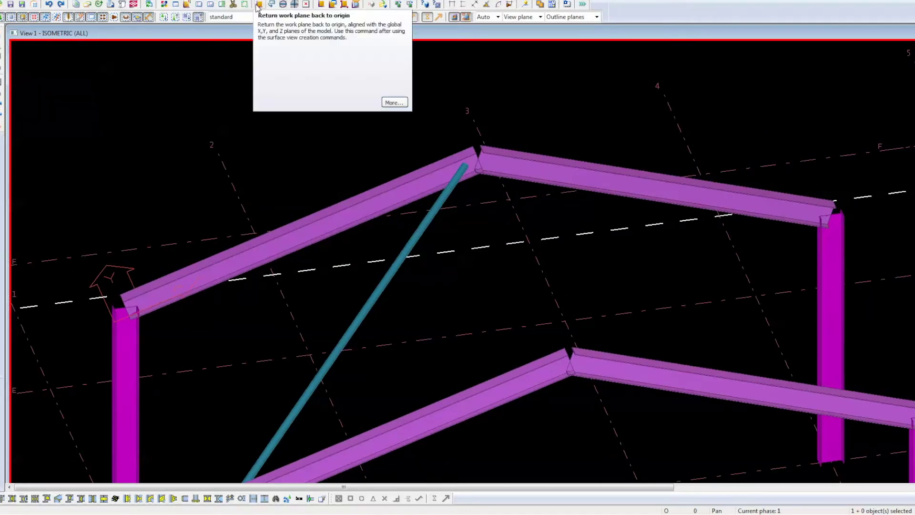
Reset the work plane and check the diagonal brace's Position rotation of -0.4600
click(258, 4)
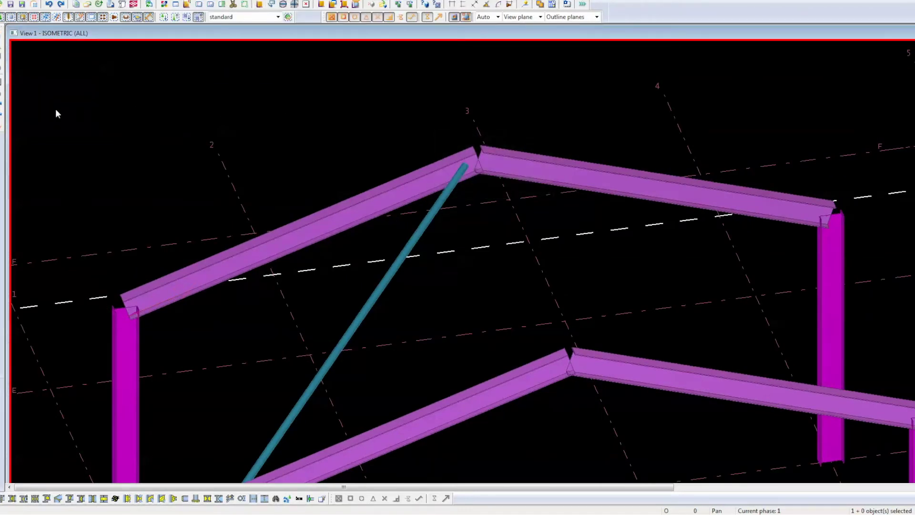
drag(346, 256, 434, 196)
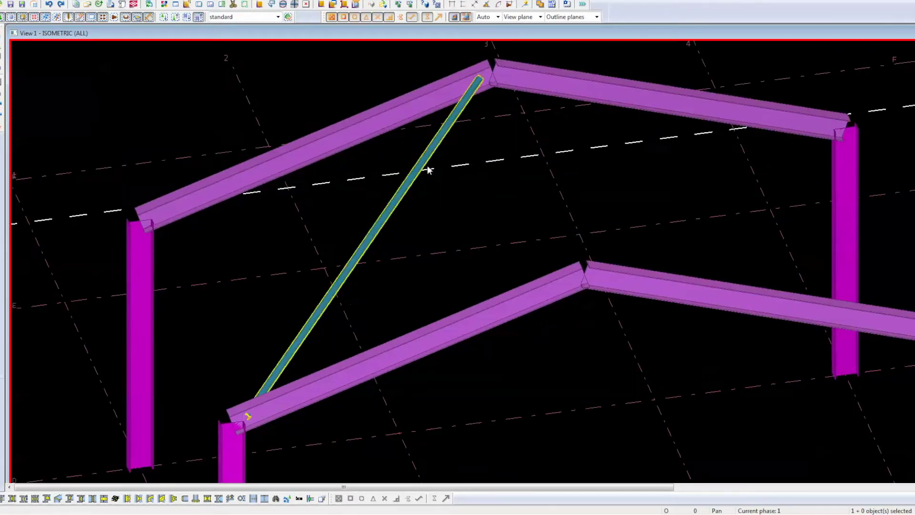
double_click(427, 154)
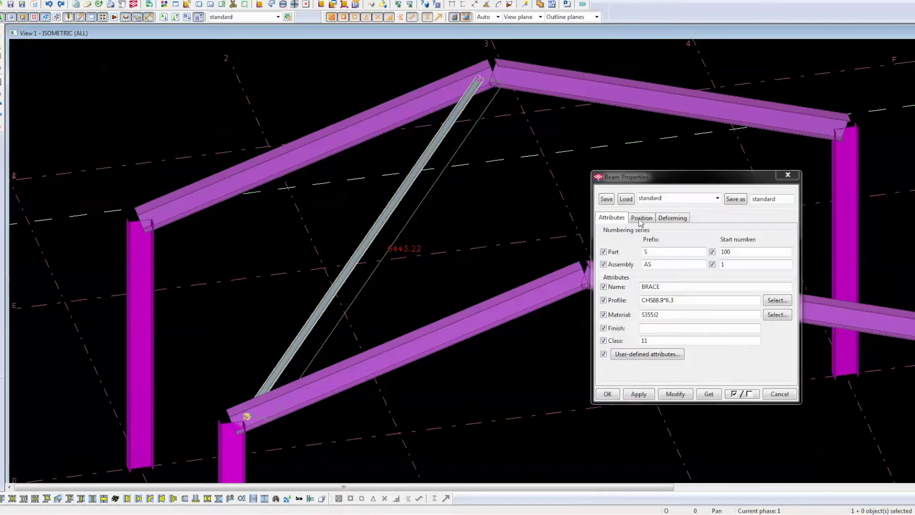
click(641, 217)
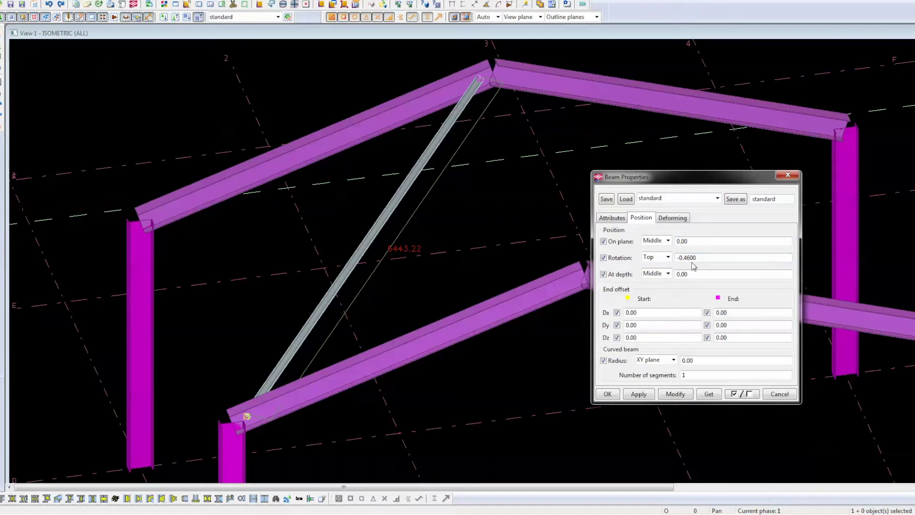
key(Return)
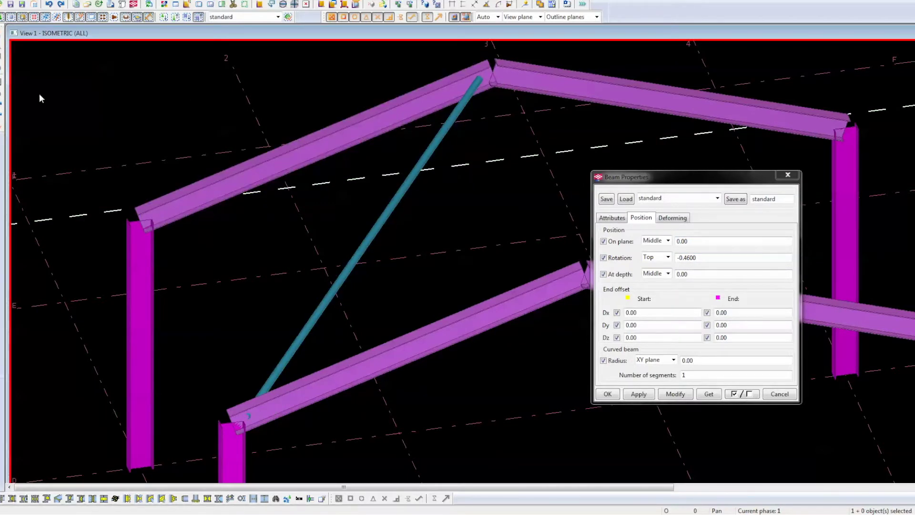
scroll(370, 184, up, 2)
scroll(388, 153, up, 2)
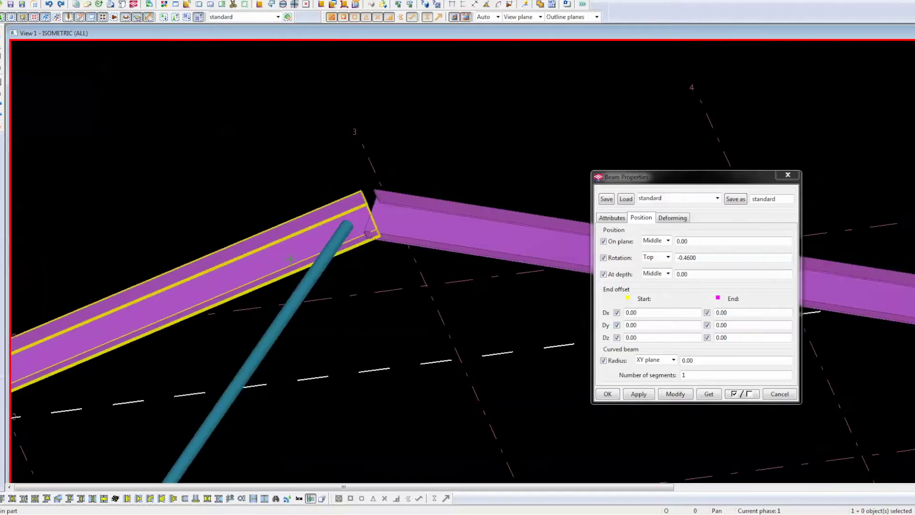
Create the bolted gusset with the top-left rafter as main part and diagonal brace secondary
click(278, 280)
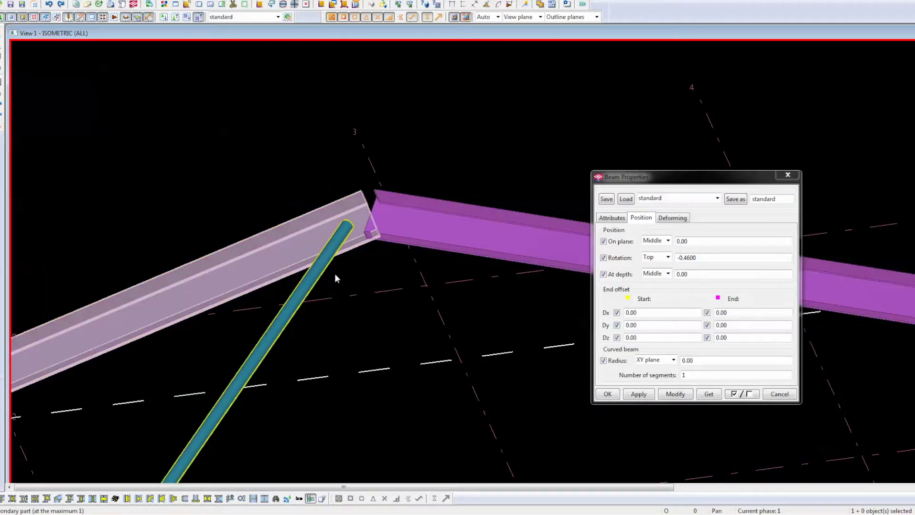
middle_click(376, 270)
click(165, 70)
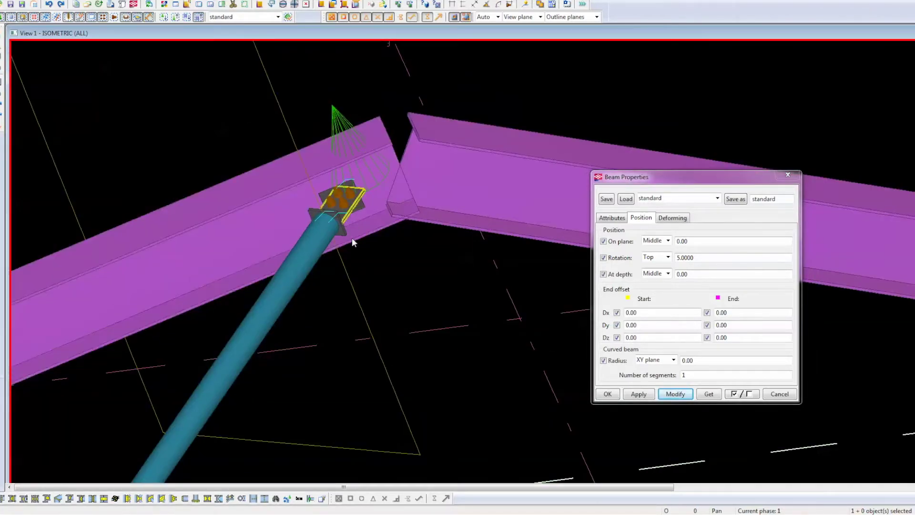
scroll(336, 193, up, 2)
scroll(357, 160, up, 2)
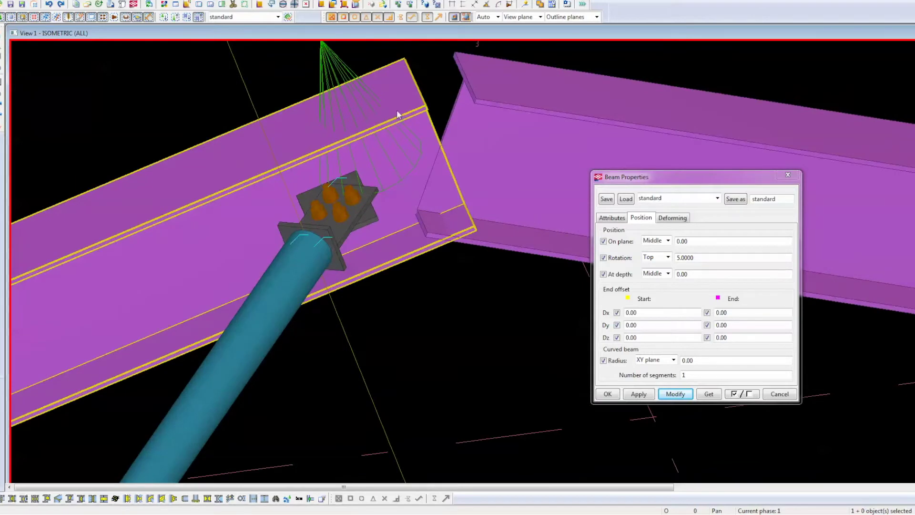
scroll(397, 109, down, 3)
scroll(394, 117, up, 1)
scroll(282, 334, down, 3)
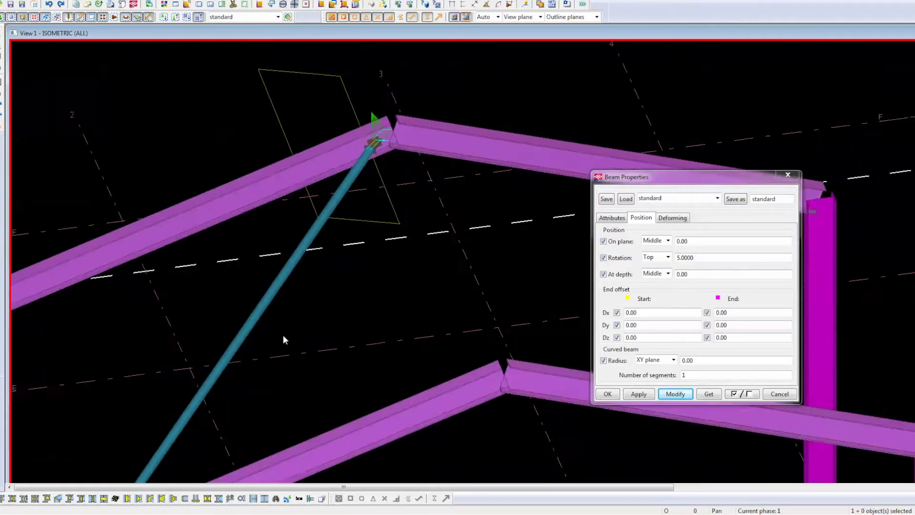
middle_drag(282, 335, 425, 189)
scroll(426, 189, down, 1)
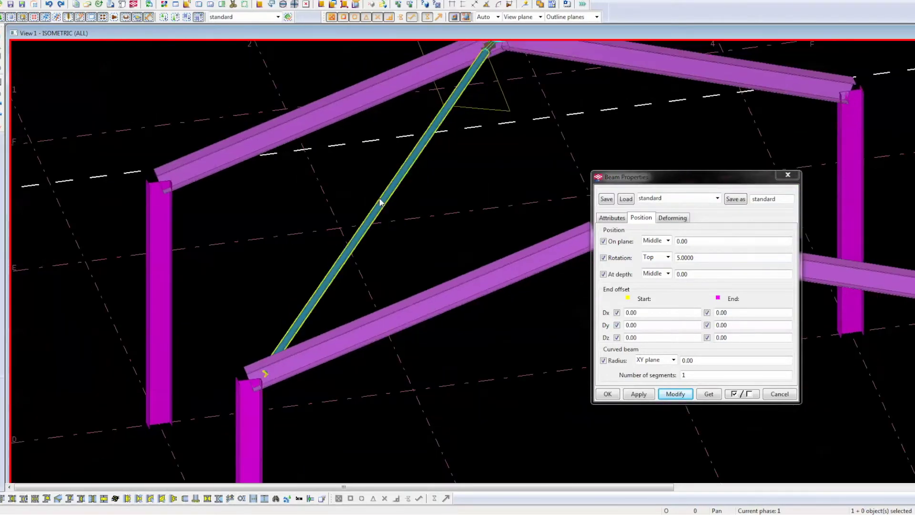
click(223, 200)
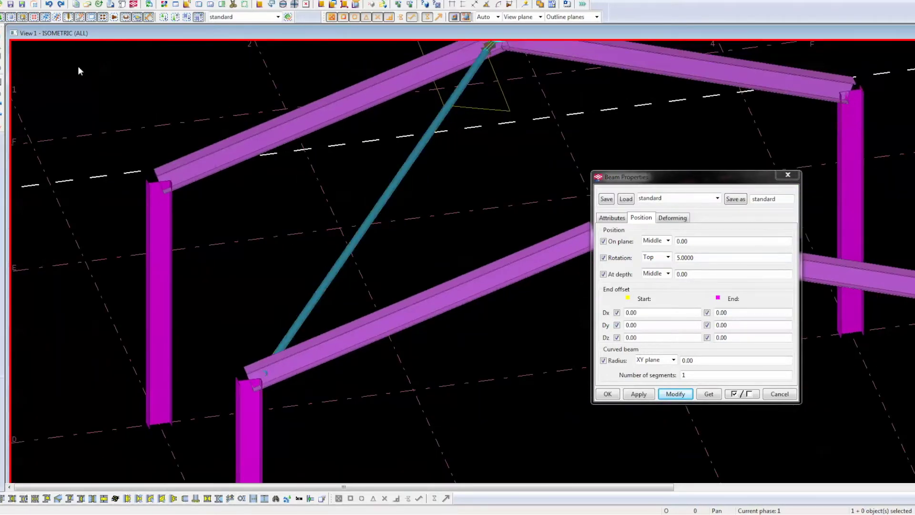
click(258, 257)
middle_drag(306, 367, 441, 348)
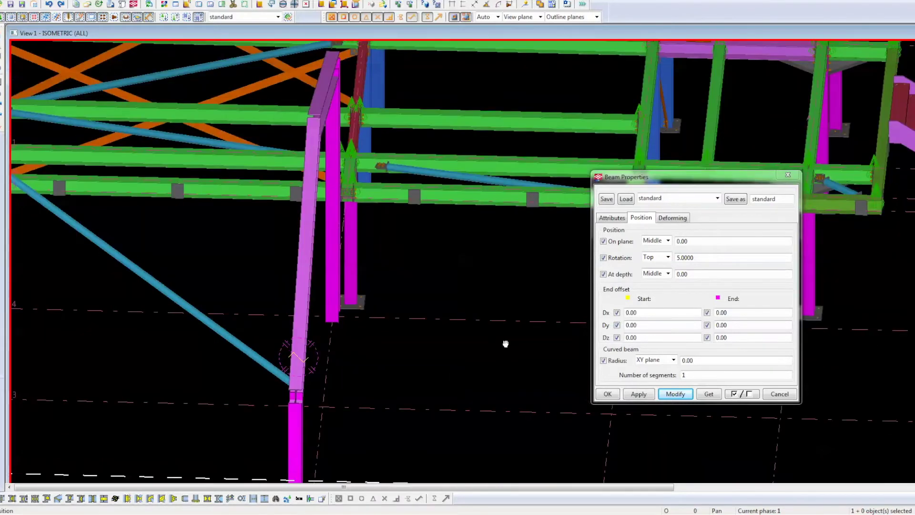
scroll(505, 344, down, 2)
scroll(506, 343, up, 1)
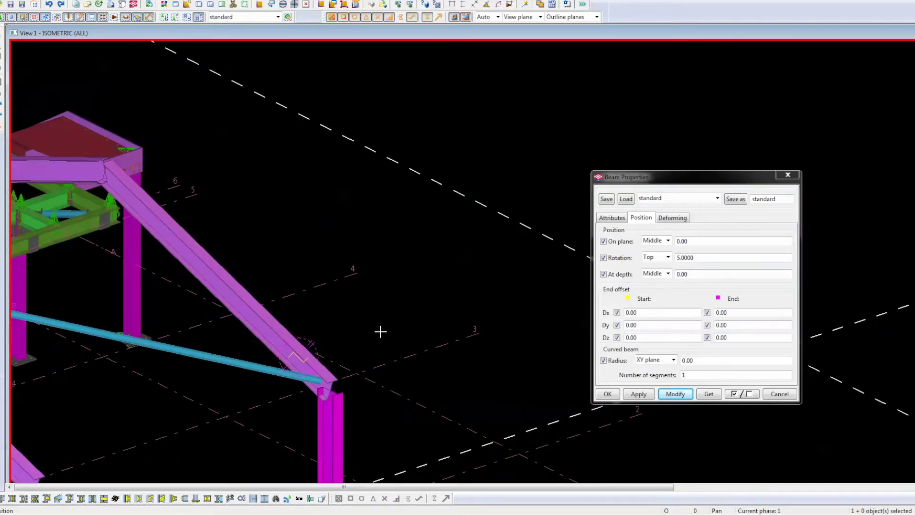
scroll(380, 329, up, 1)
Pan to the horizontal brace and align the work plane with the beam's top plane
middle_drag(373, 318, 391, 290)
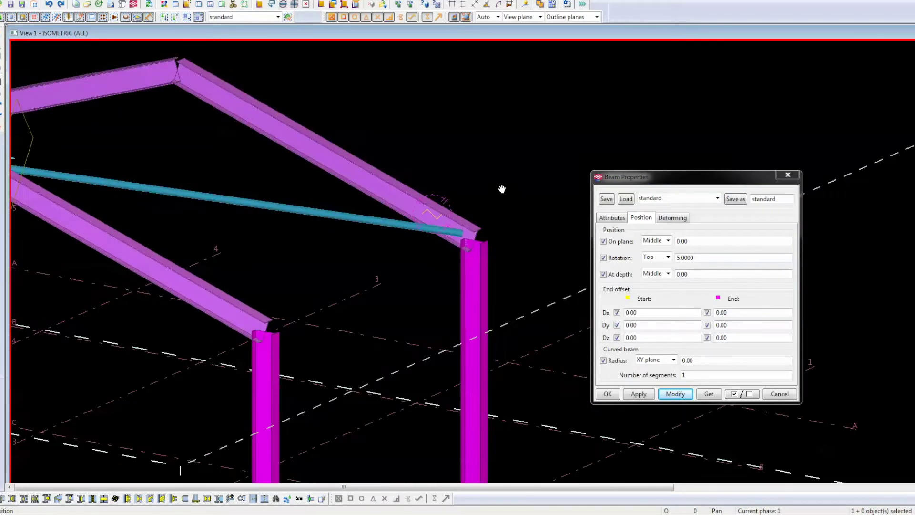
right_click(319, 240)
click(336, 247)
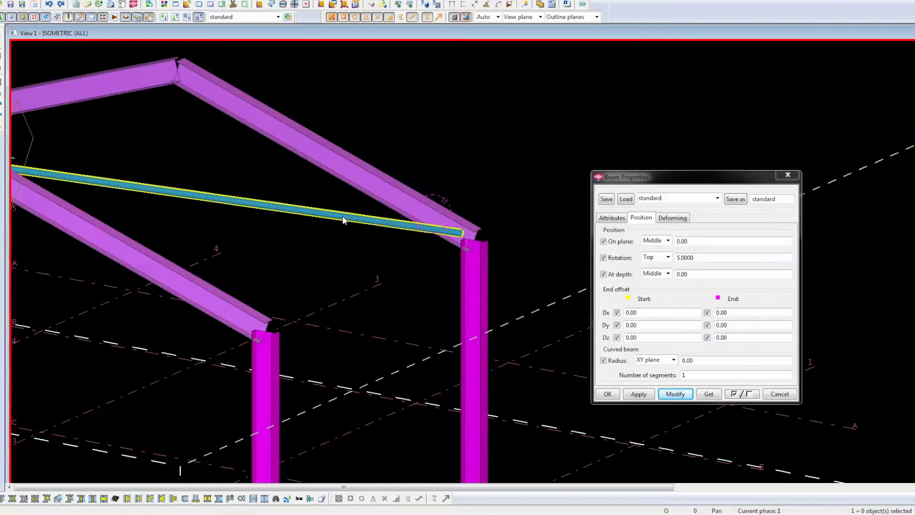
mouse_move(293, 178)
middle_down()
mouse_move(299, 219)
mouse_move(388, 224)
middle_up()
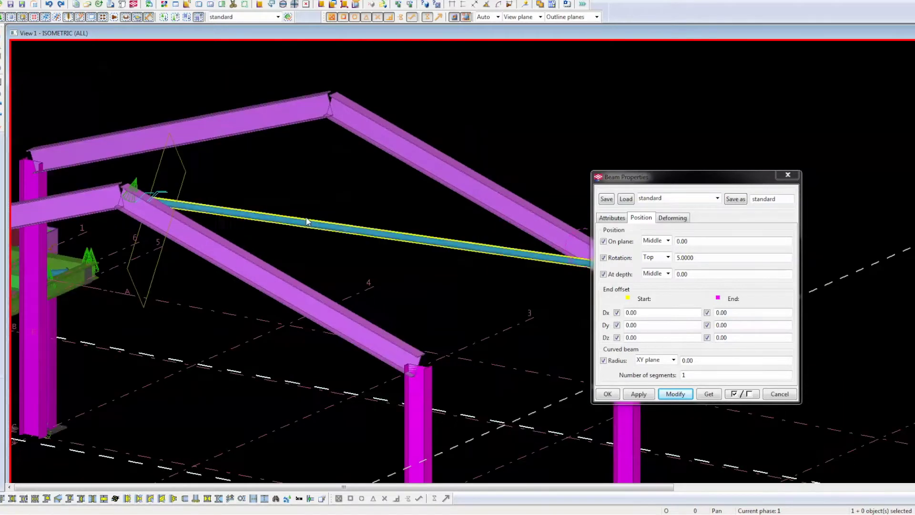
click(355, 6)
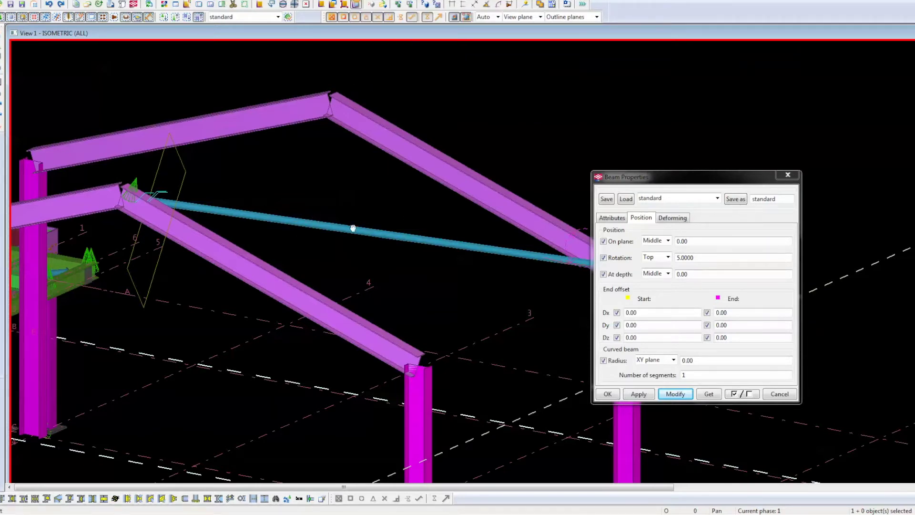
middle_drag(355, 230, 301, 236)
scroll(327, 237, up, 2)
right_click(327, 236)
click(344, 247)
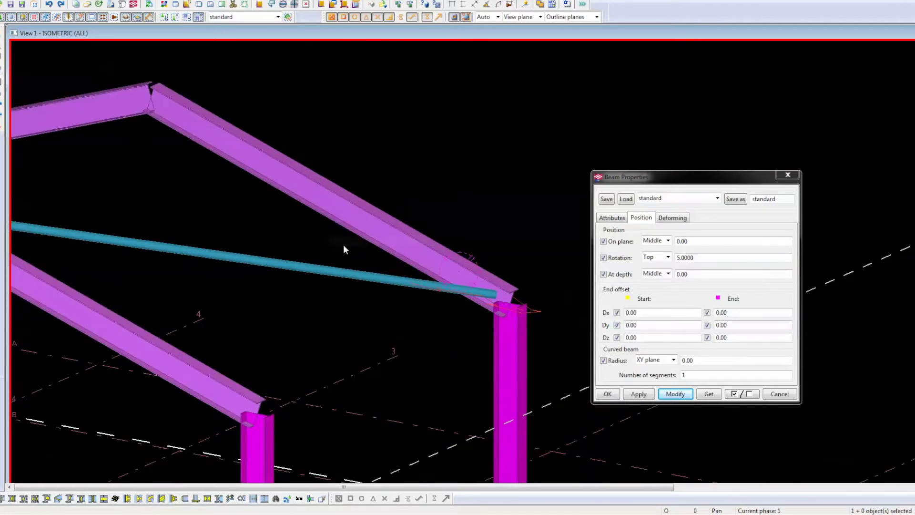
Create the bolted gusset with the rafter as main part and horizontal brace secondary
click(311, 499)
click(466, 266)
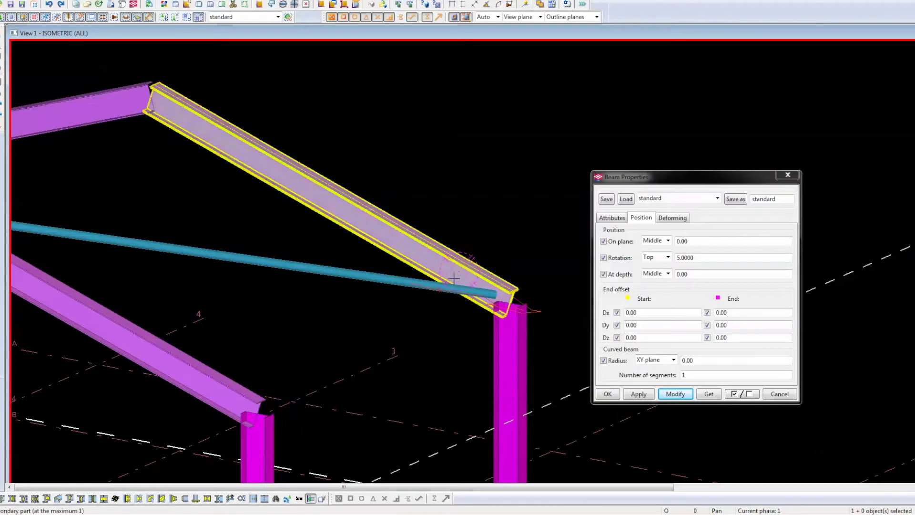
click(403, 285)
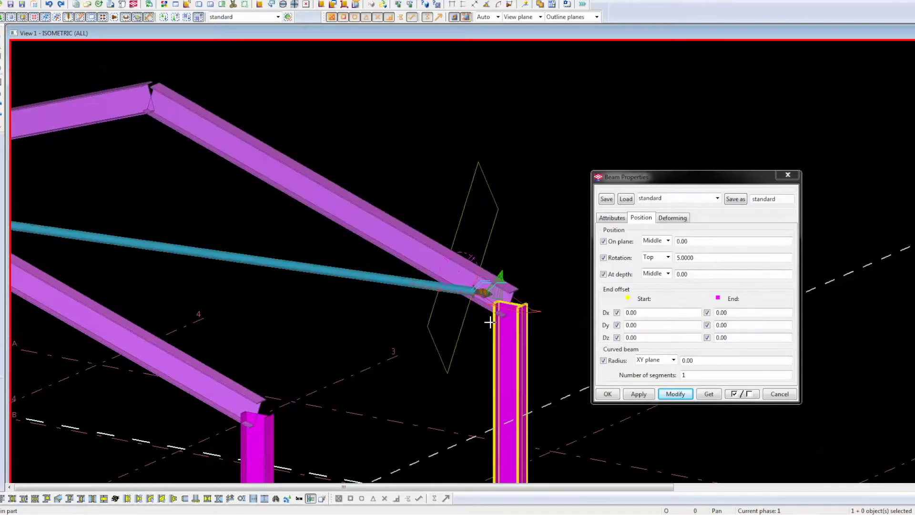
scroll(492, 307, up, 2)
scroll(526, 343, up, 2)
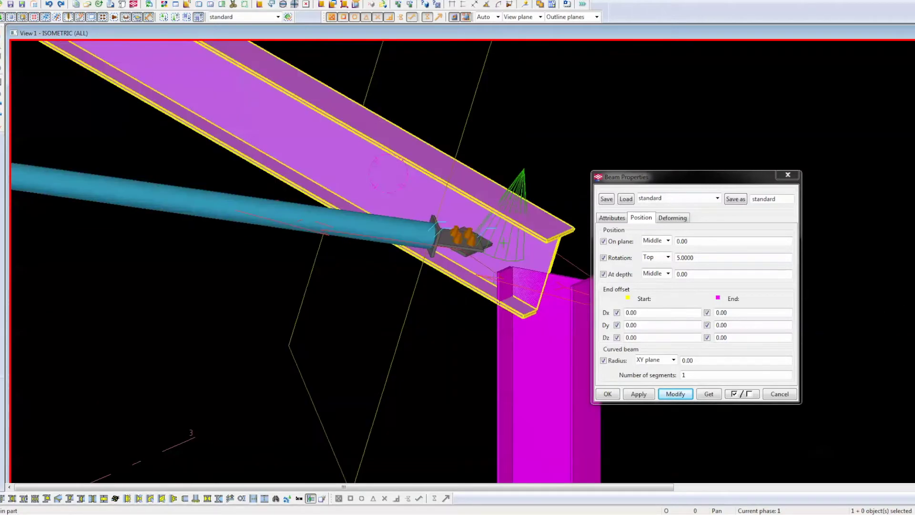
right_click(561, 143)
click(536, 135)
ctrl+middle_drag(539, 139, 508, 167)
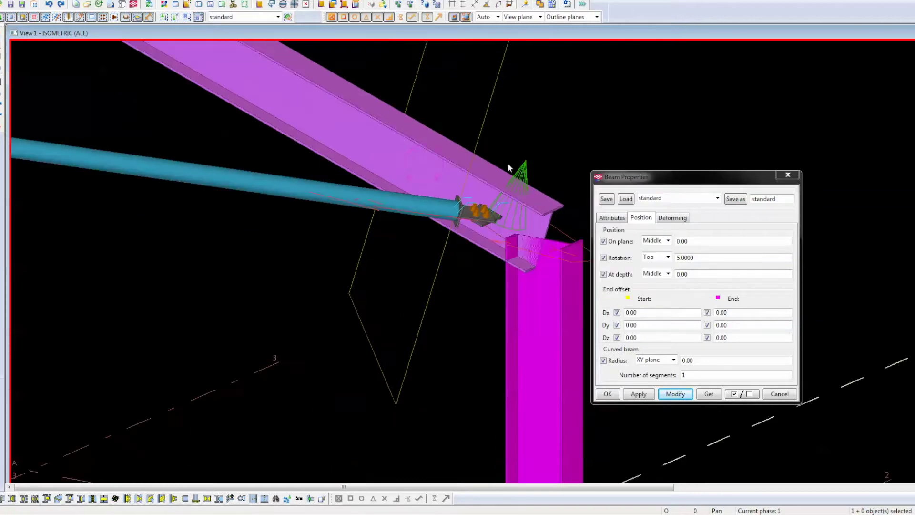
scroll(463, 250, down, 5)
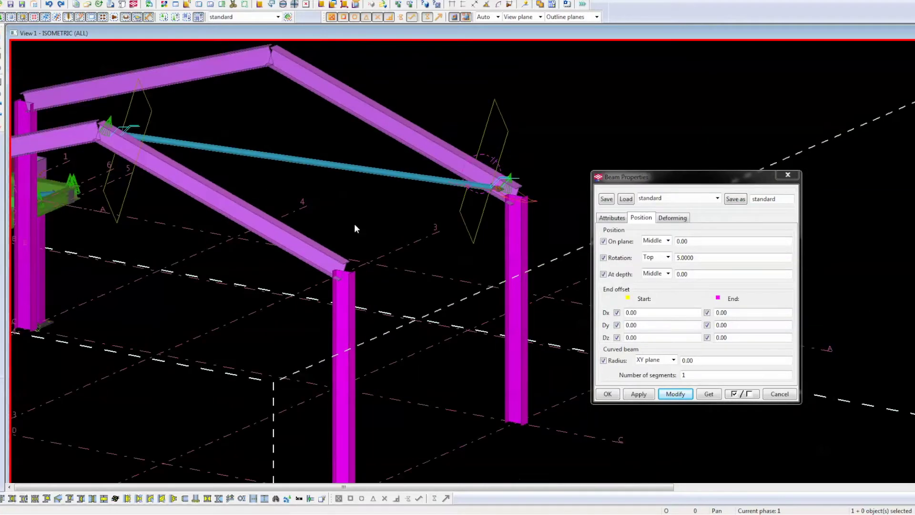
Check the horizontal brace's properties, then set the work plane from a part
middle_drag(354, 224, 447, 300)
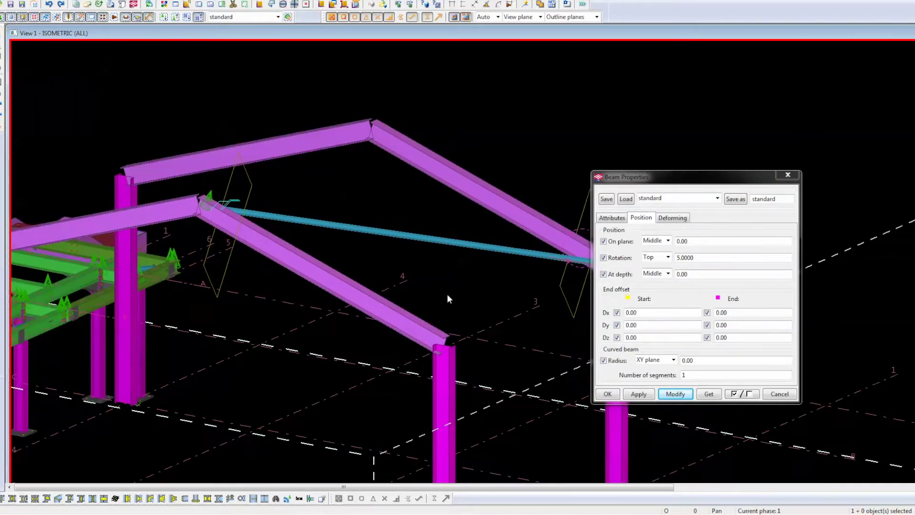
middle_drag(461, 262, 421, 259)
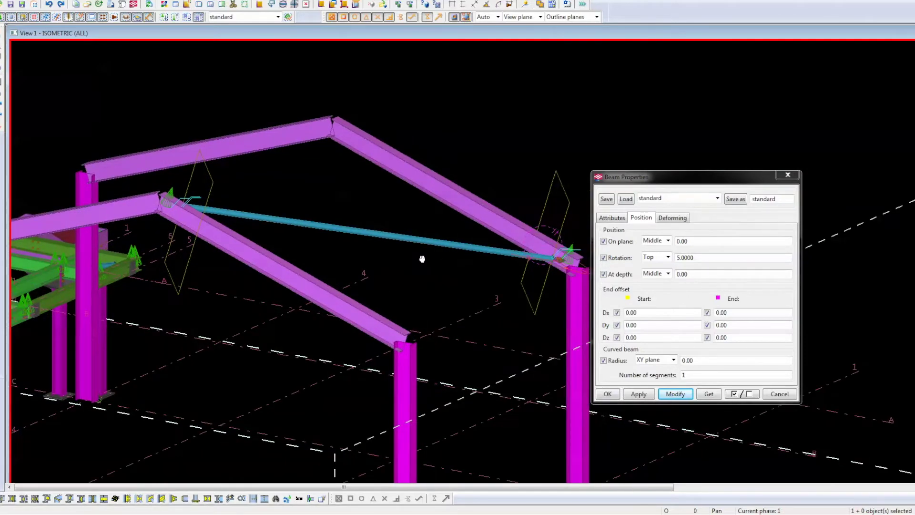
scroll(518, 259, up, 5)
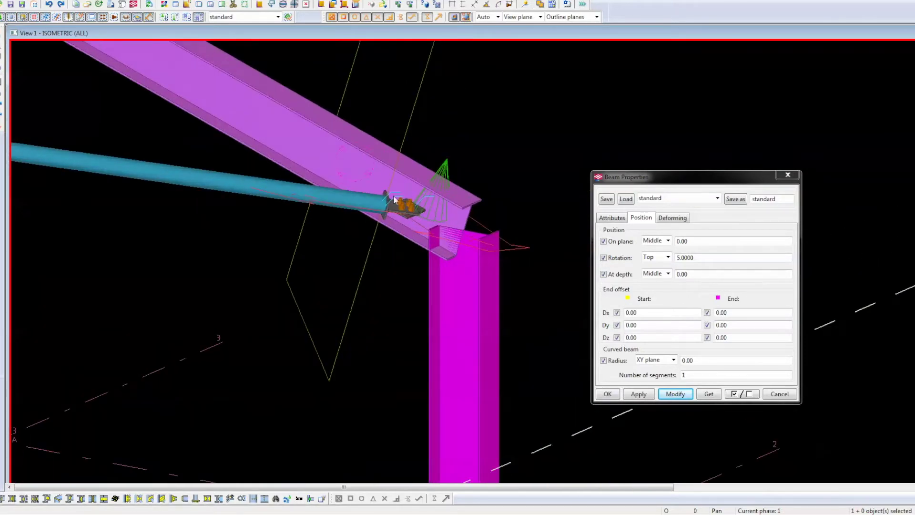
scroll(394, 200, up, 2)
scroll(530, 292, down, 3)
scroll(530, 291, down, 2)
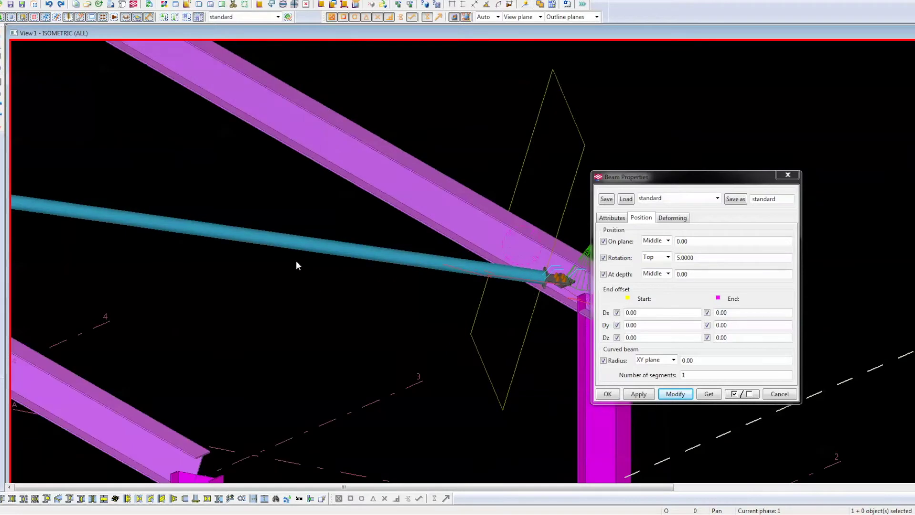
double_click(309, 244)
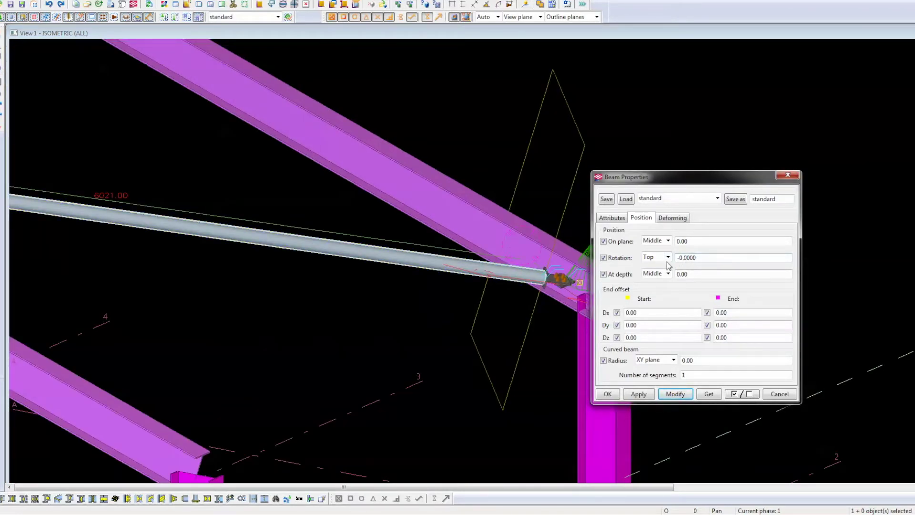
scroll(336, 273, down, 2)
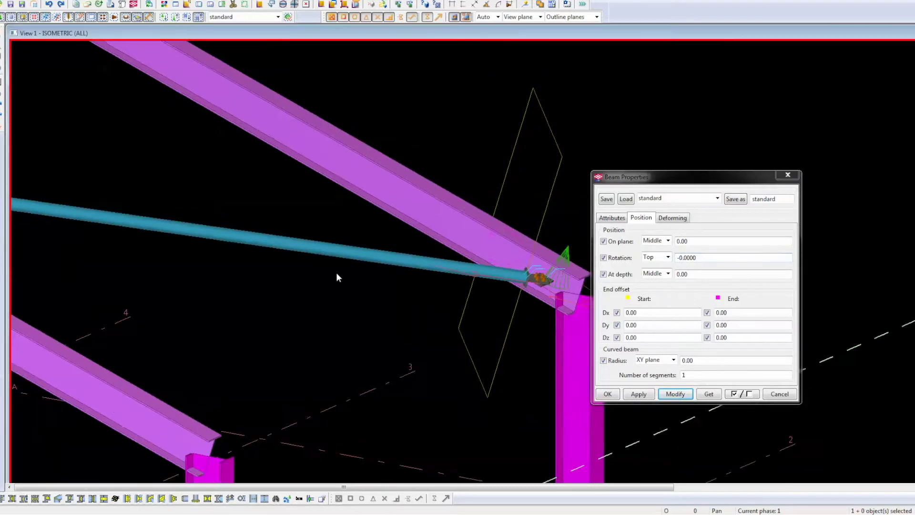
scroll(284, 216, down, 2)
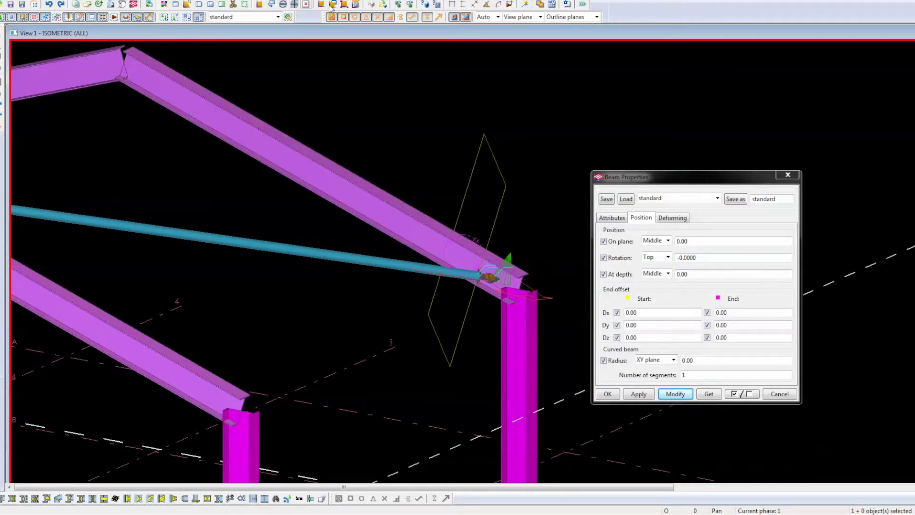
click(355, 6)
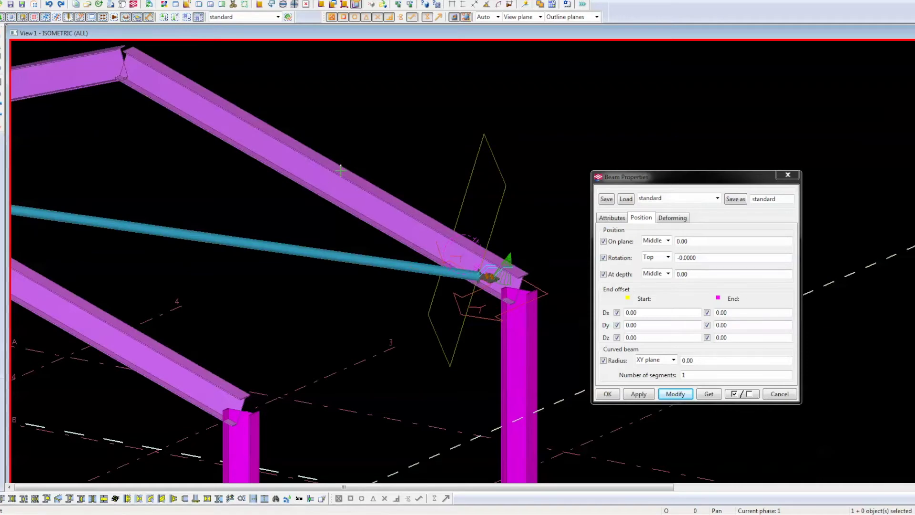
right_click(377, 149)
click(393, 157)
scroll(399, 134, down, 2)
scroll(494, 221, up, 3)
scroll(521, 317, up, 1)
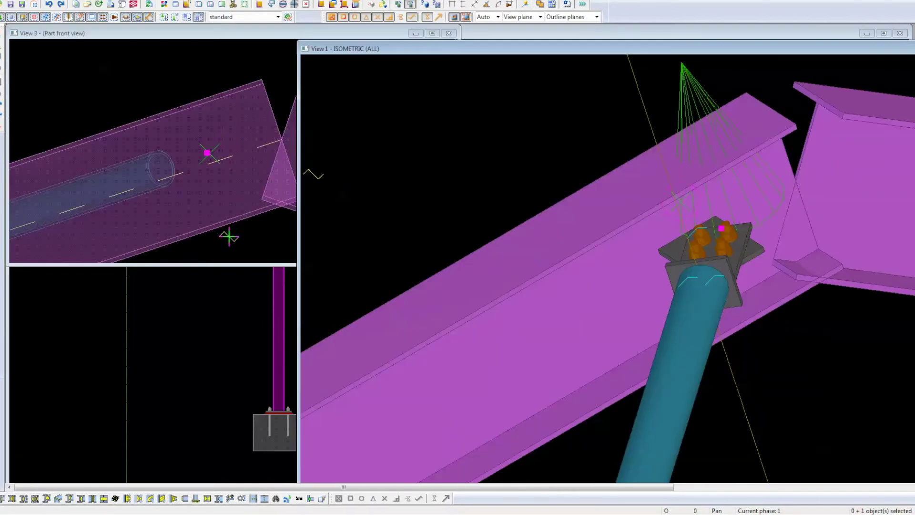
Move the gusset plate and its bolts a short distance along the brace to a snapped point
right_click(233, 238)
click(250, 244)
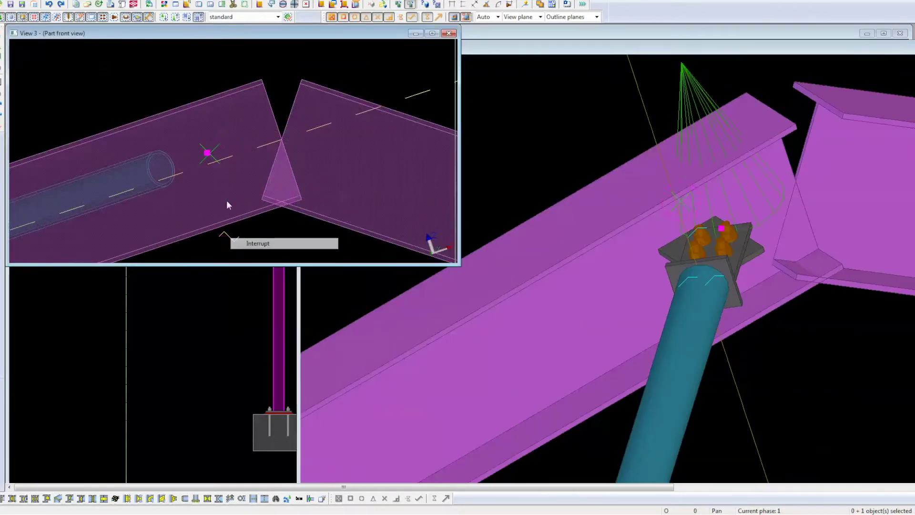
right_click(207, 155)
click(236, 224)
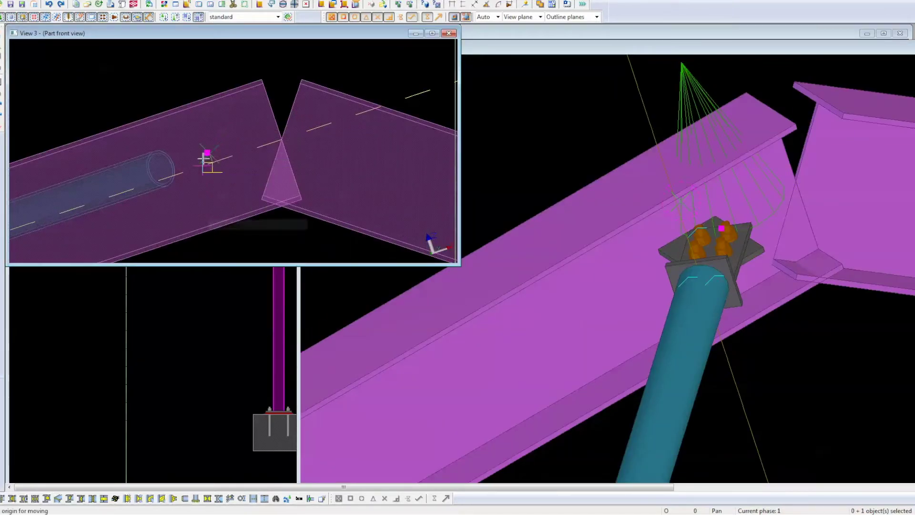
click(207, 155)
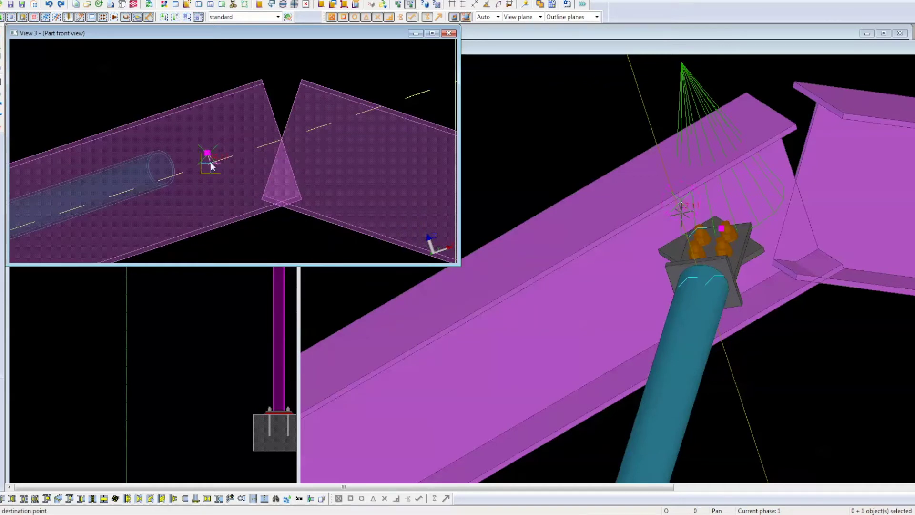
click(210, 161)
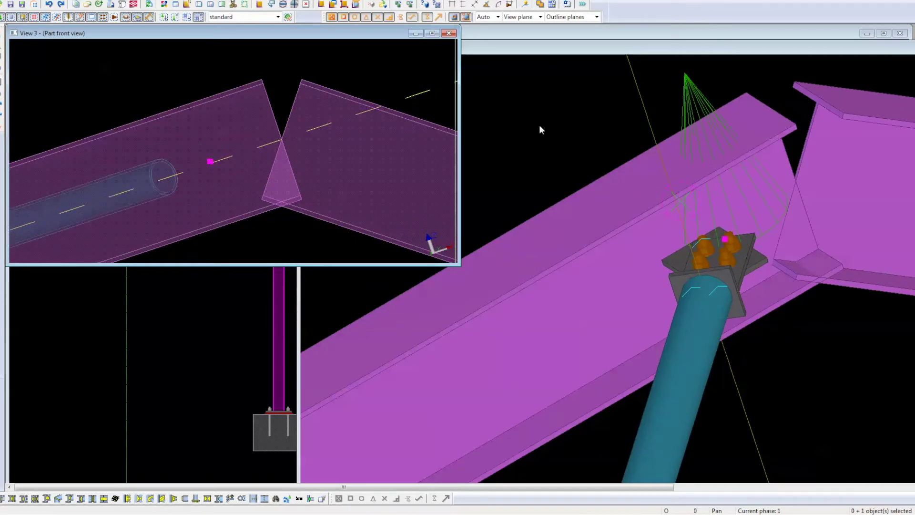
click(323, 165)
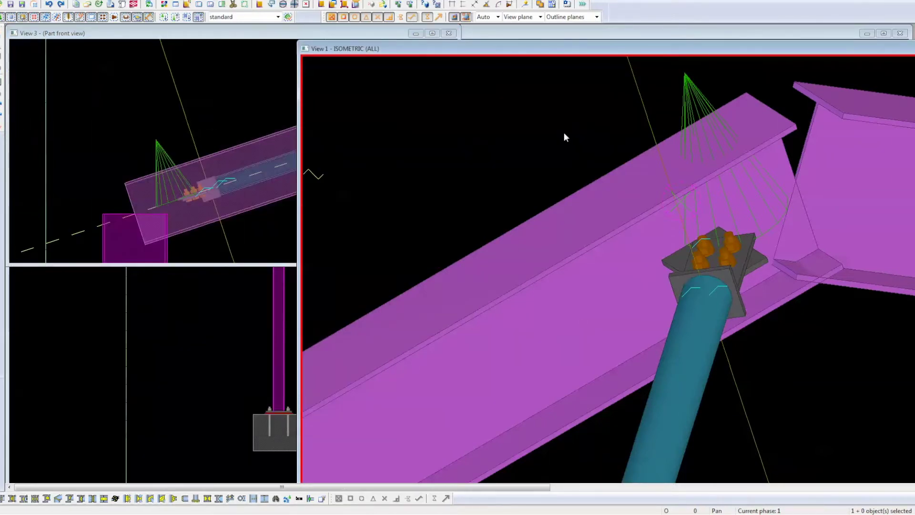
scroll(564, 143, down, 4)
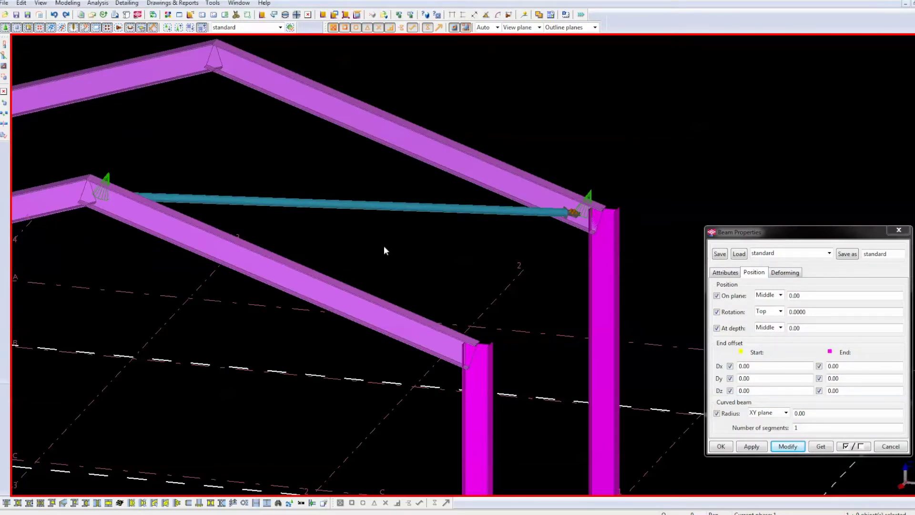
middle_drag(174, 176, 295, 160)
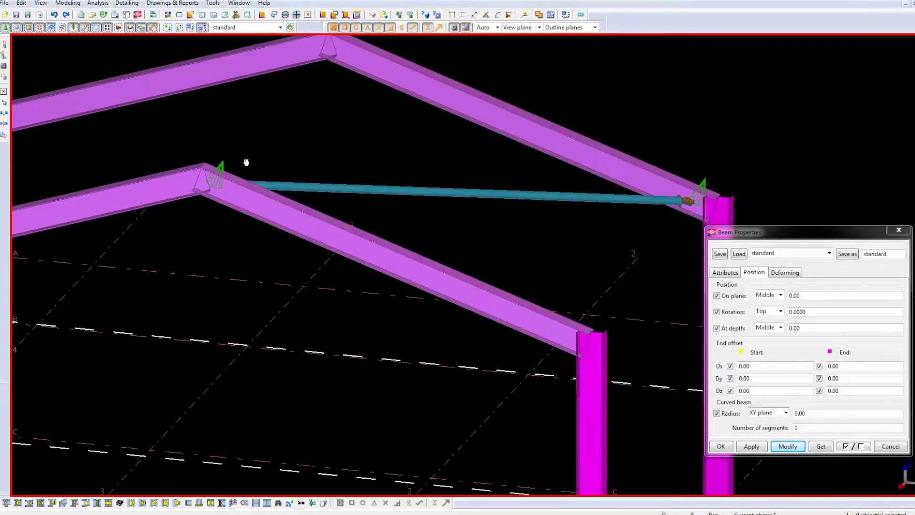
scroll(244, 161, up, 2)
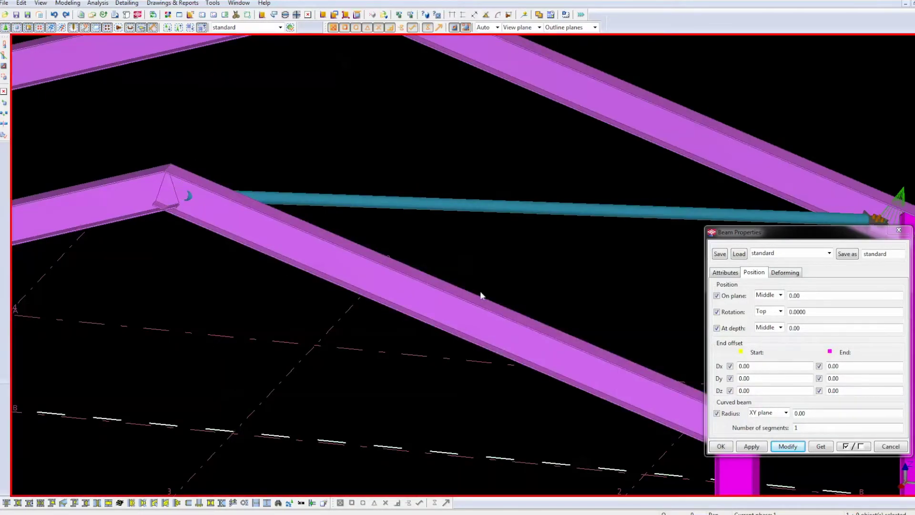
middle_drag(361, 216, 341, 203)
scroll(419, 277, down, 1)
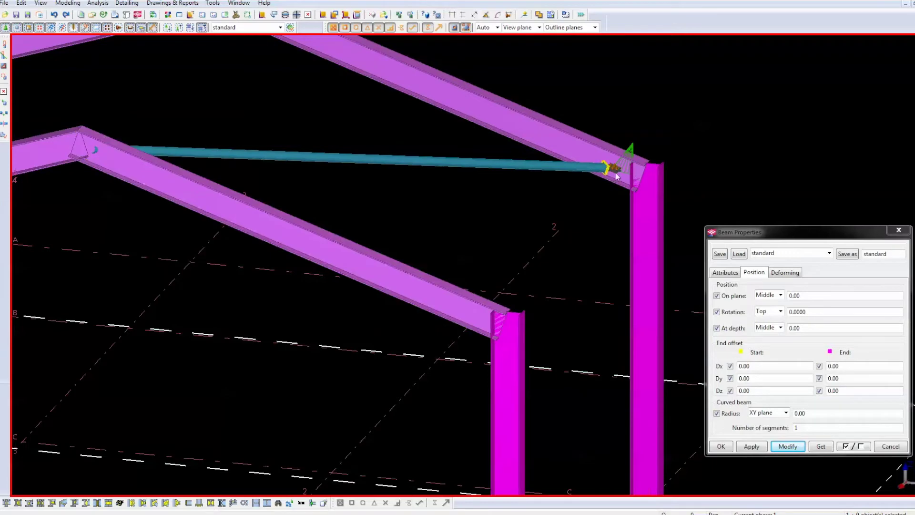
scroll(618, 172, down, 1)
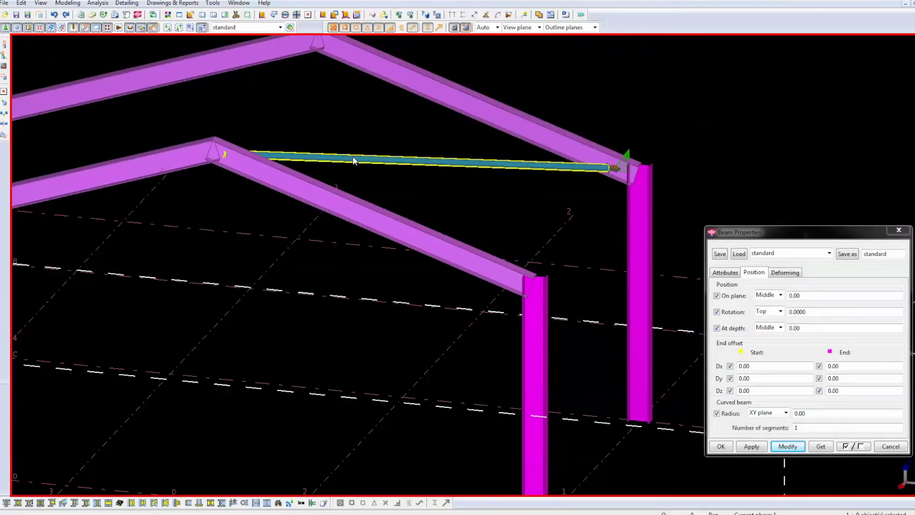
click(404, 160)
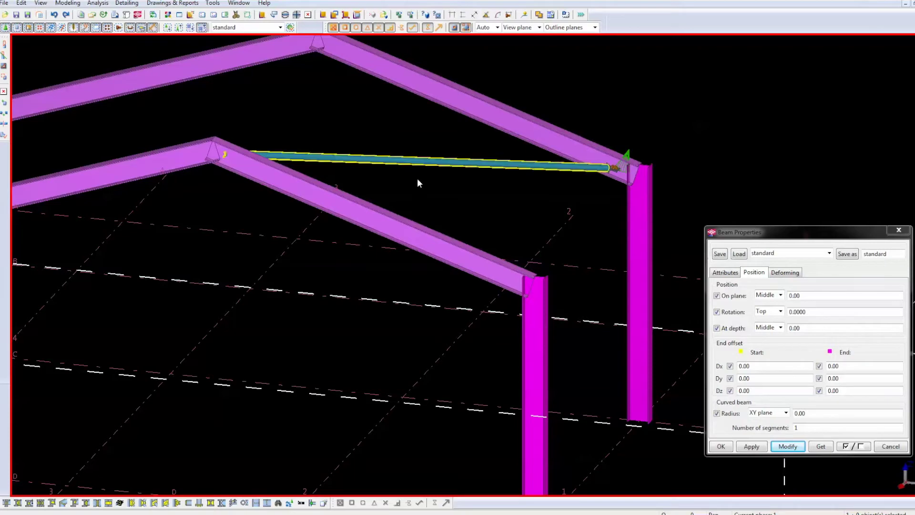
click(501, 109)
middle_drag(419, 117, 370, 239)
Create a view on the upper rafter's plane and zoom to the brace area
right_click(461, 211)
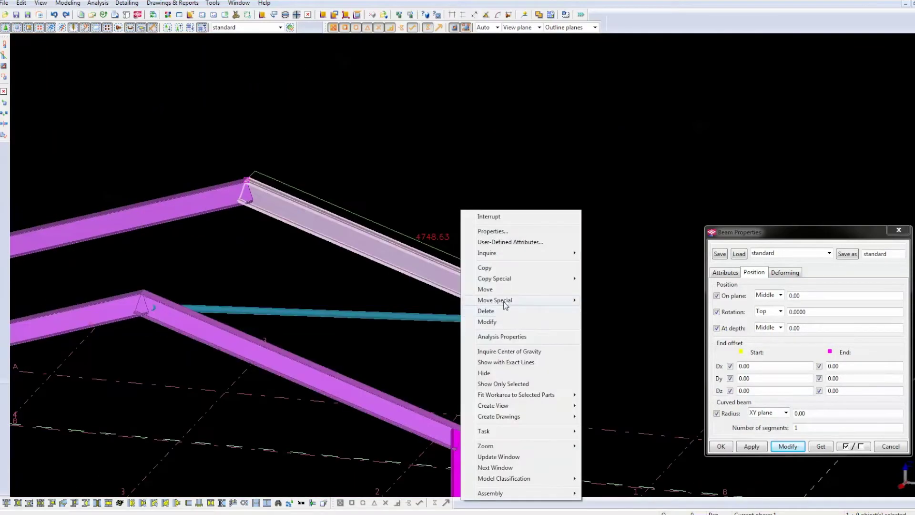
mouse_move(494, 405)
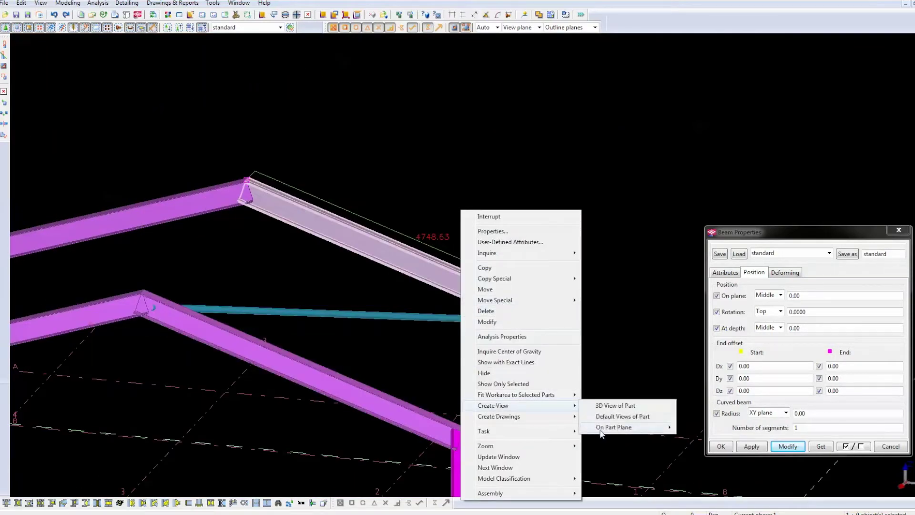
mouse_move(614, 426)
click(698, 438)
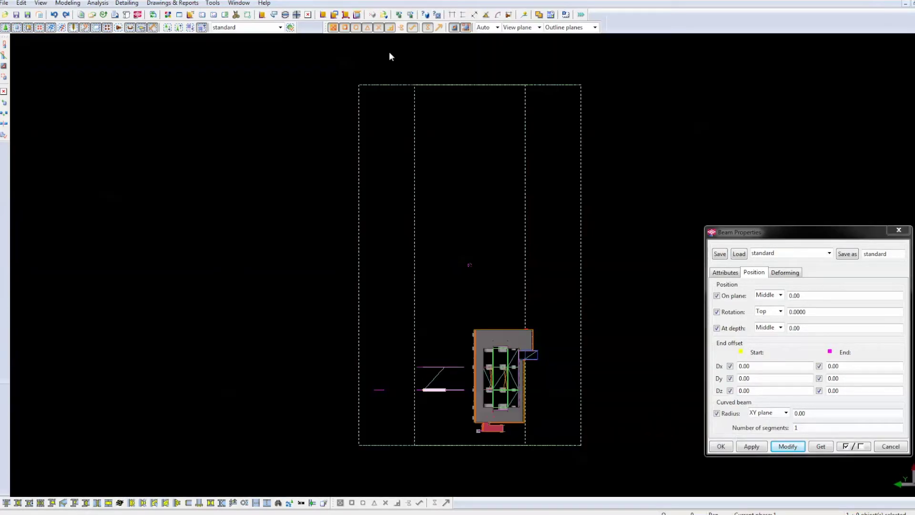
click(390, 53)
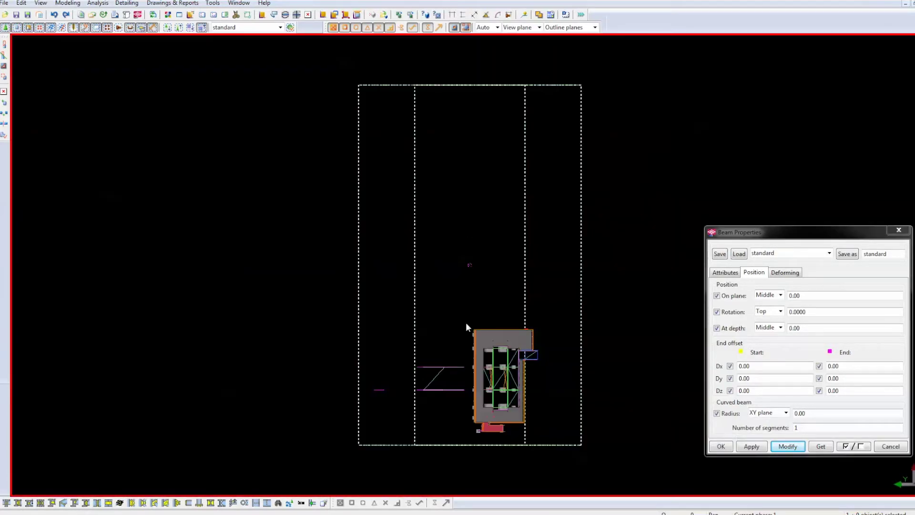
scroll(440, 418, up, 5)
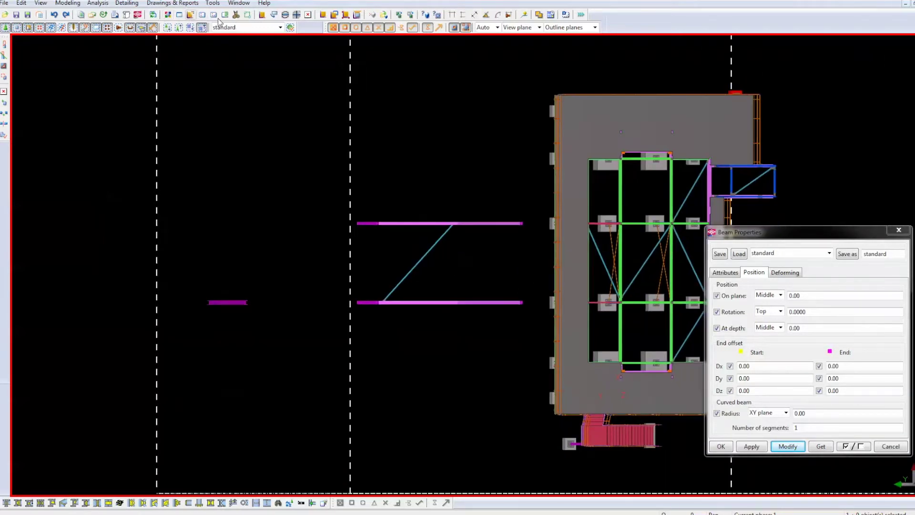
click(248, 15)
drag(318, 201, 546, 341)
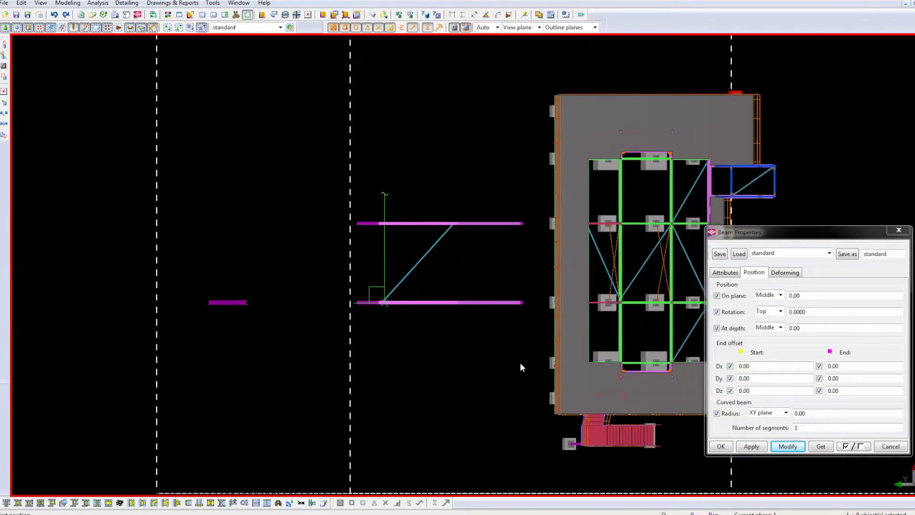
click(546, 341)
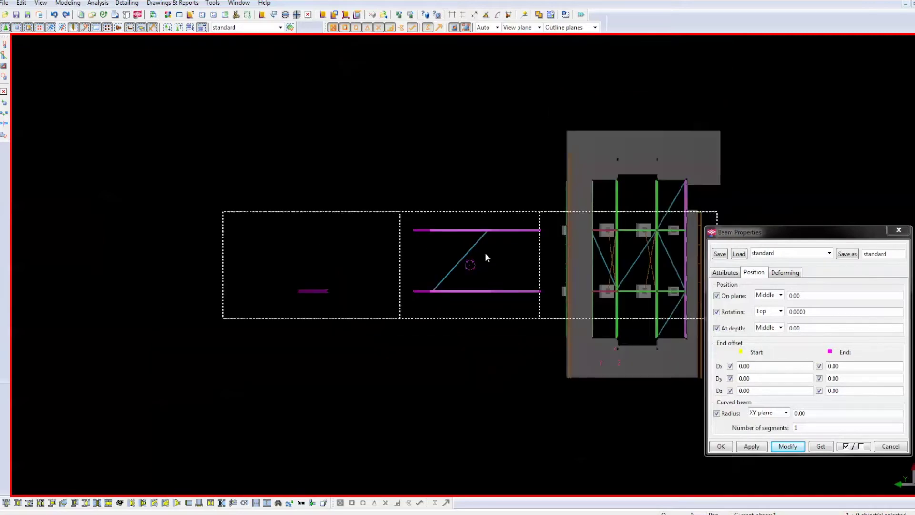
scroll(452, 293, up, 3)
Select the upper rafter, the diagonal brace and the lower rafter
key(ctrl+p)
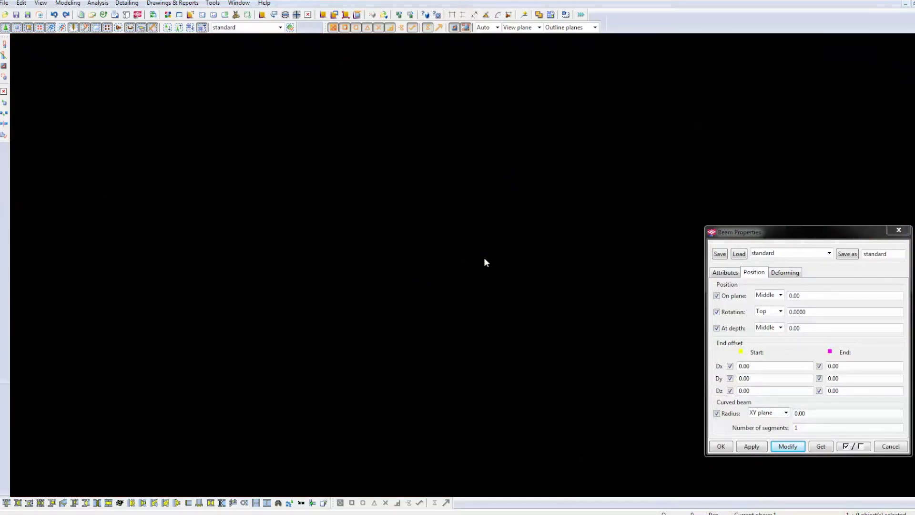
click(425, 266)
shift+click(363, 318)
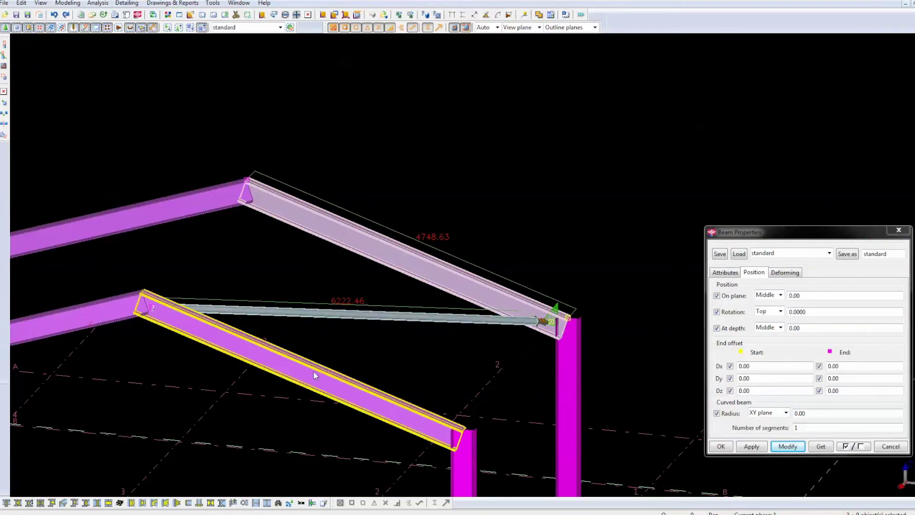
shift+click(313, 372)
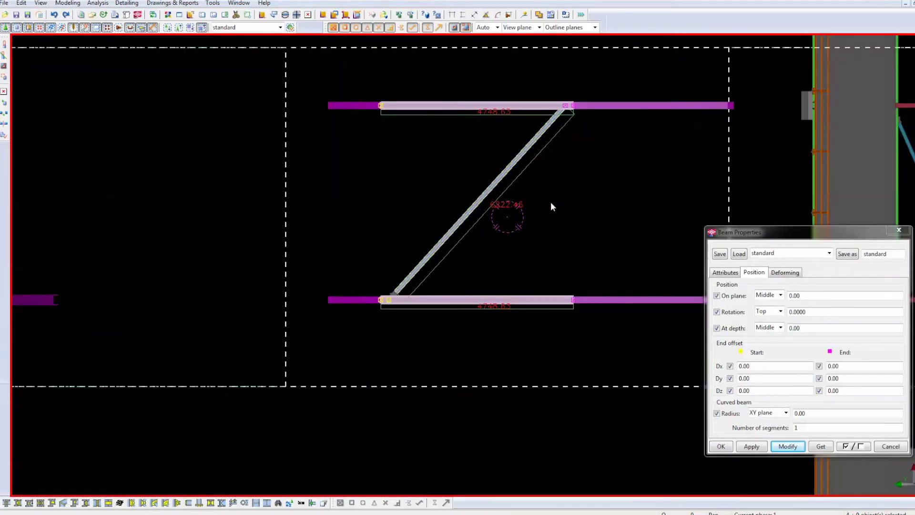
right_click(550, 207)
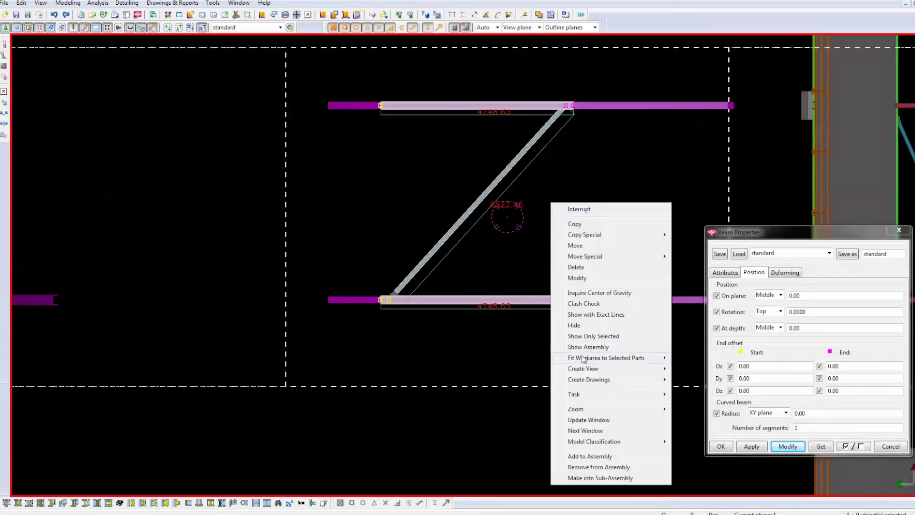
Show only the rafters and brace, then select the top rafter and the diagonal brace
click(586, 338)
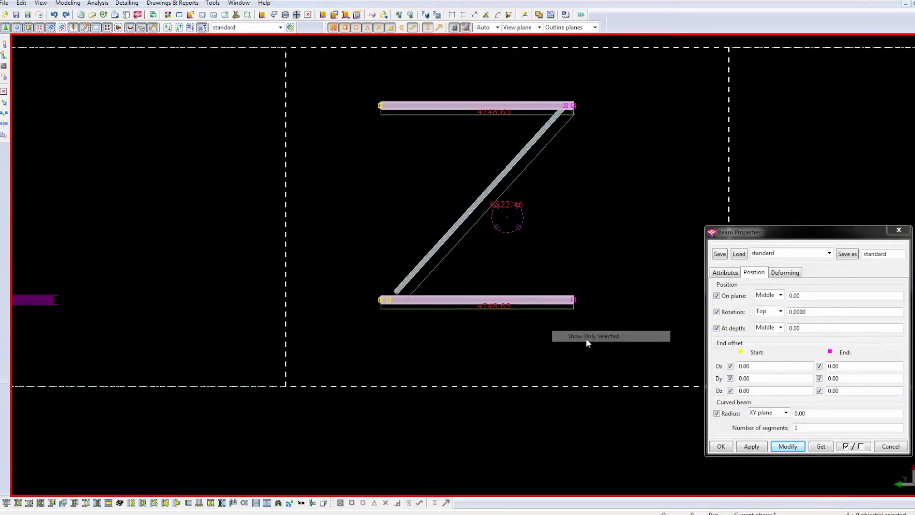
click(586, 215)
click(900, 231)
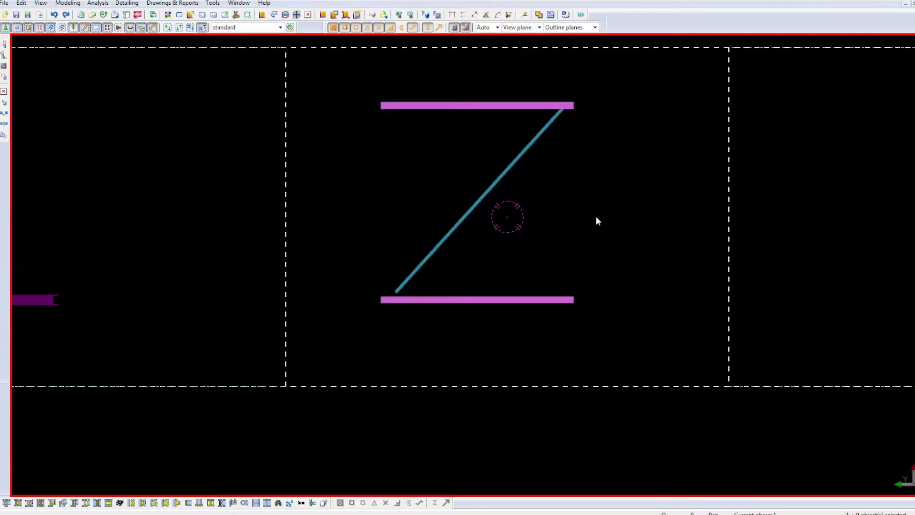
middle_drag(543, 174, 561, 181)
click(570, 154)
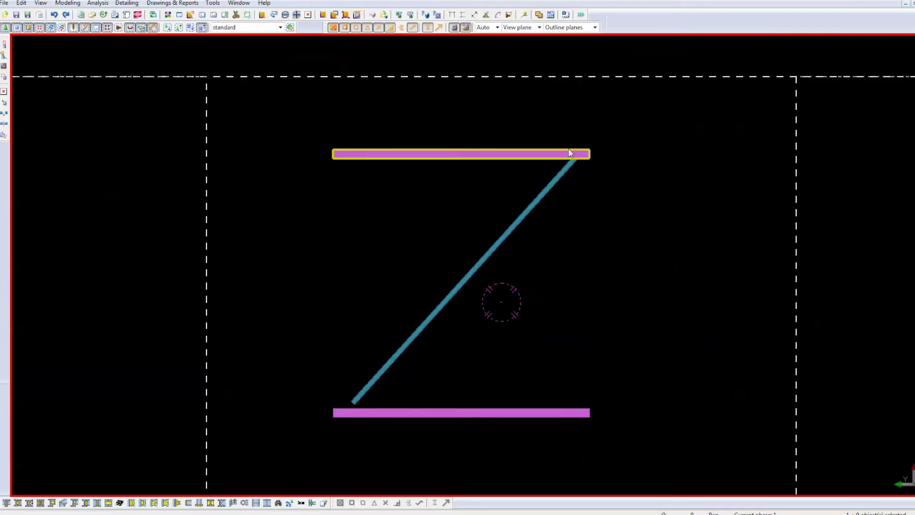
scroll(571, 164, up, 2)
scroll(428, 340, up, 1)
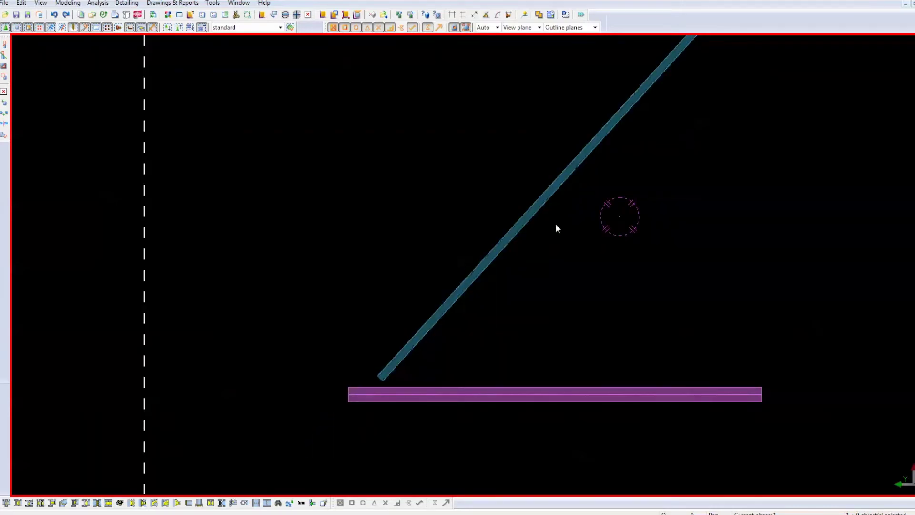
click(483, 250)
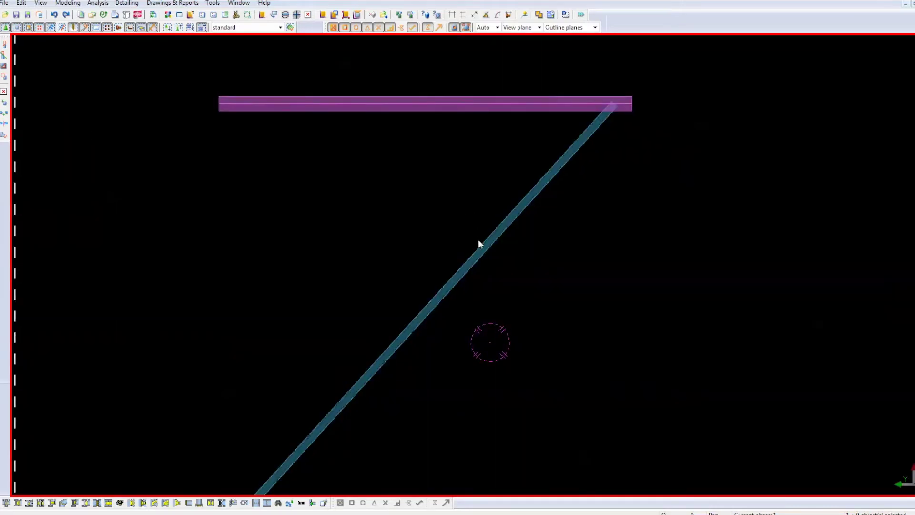
scroll(396, 158, down, 2)
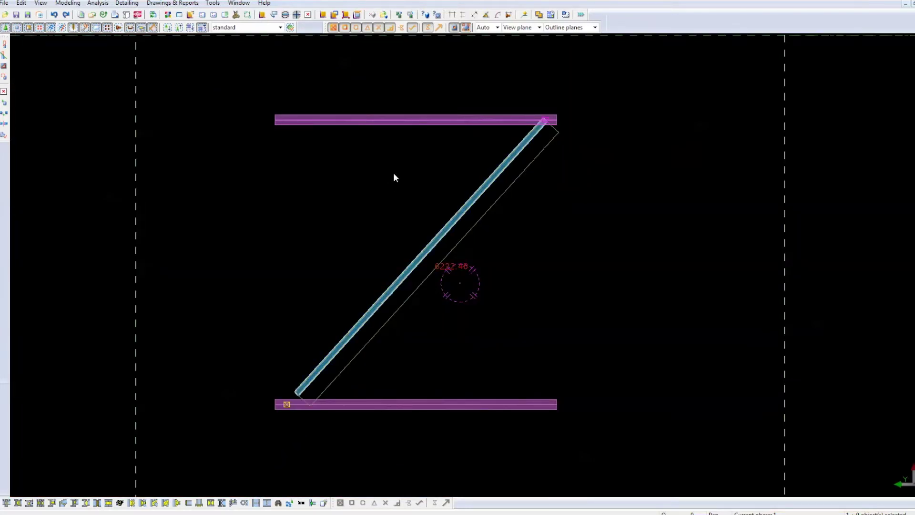
right_click(394, 177)
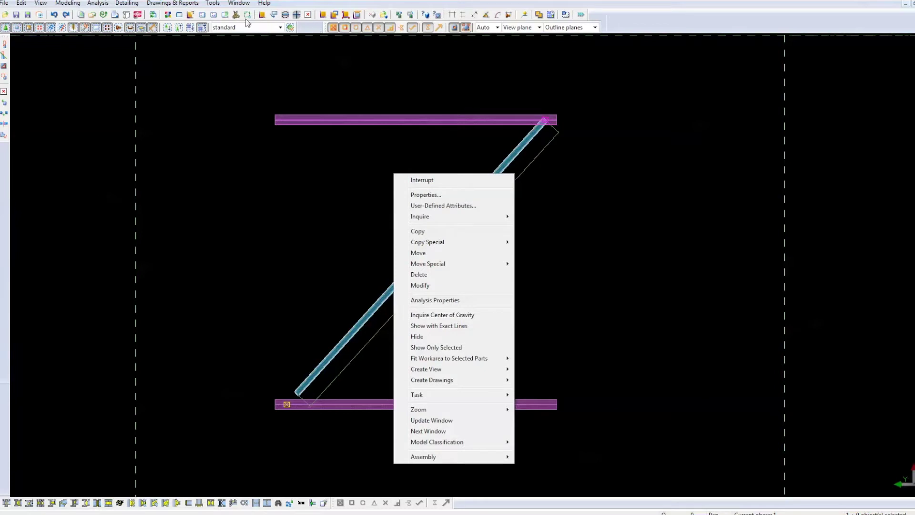
Mirror-copy the diagonal brace about a vertical line between the bottom and top beams
key(Escape)
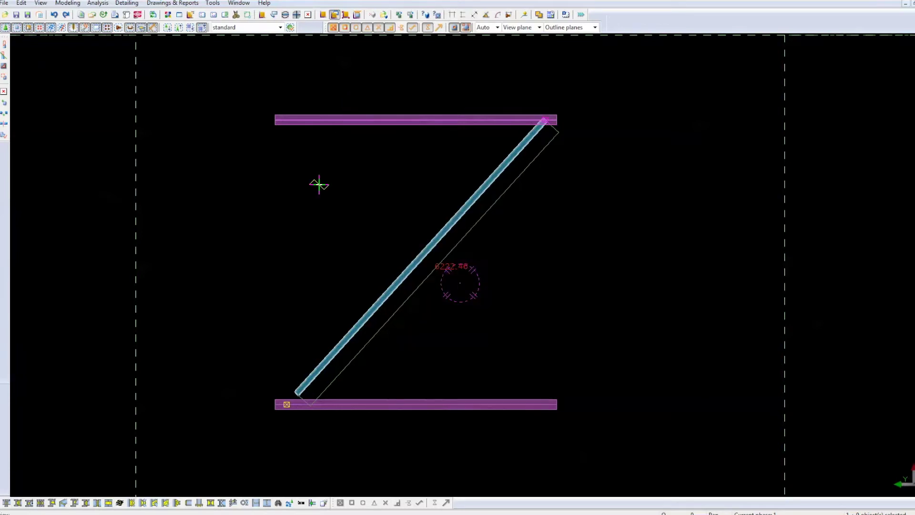
right_click(341, 207)
mouse_move(373, 275)
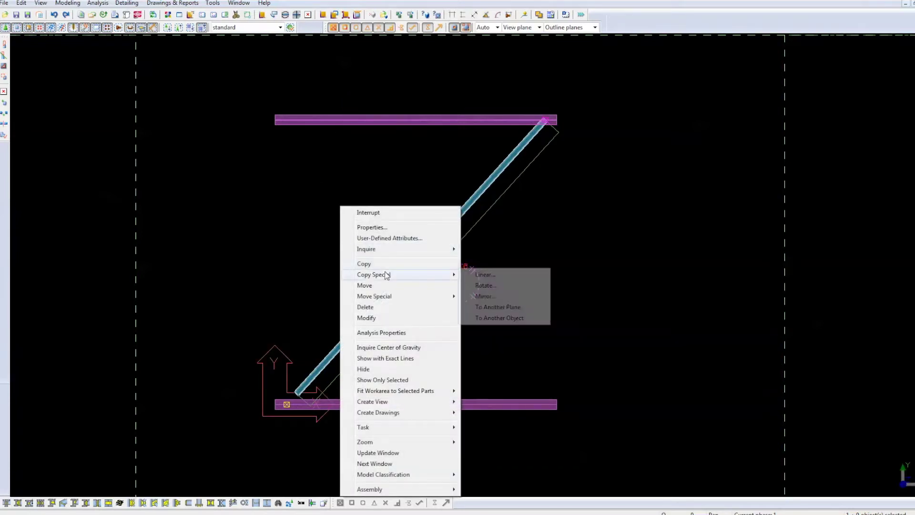
click(491, 299)
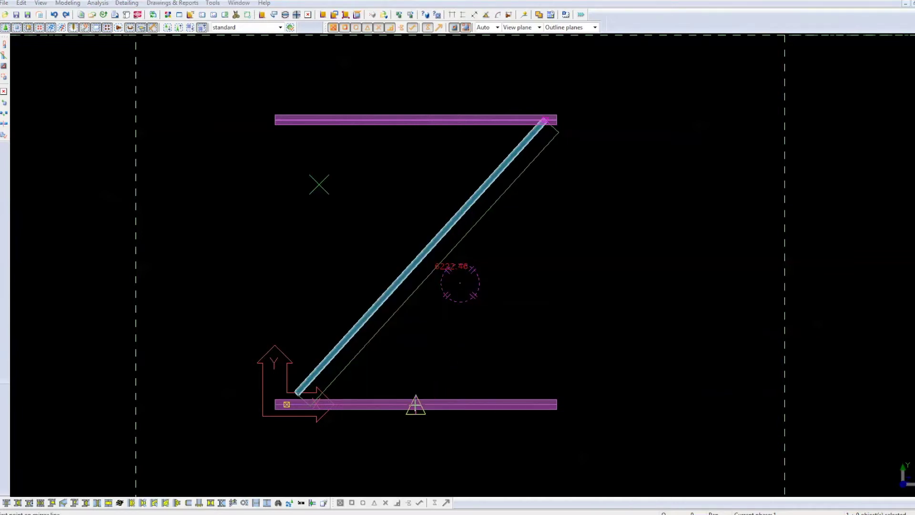
click(415, 403)
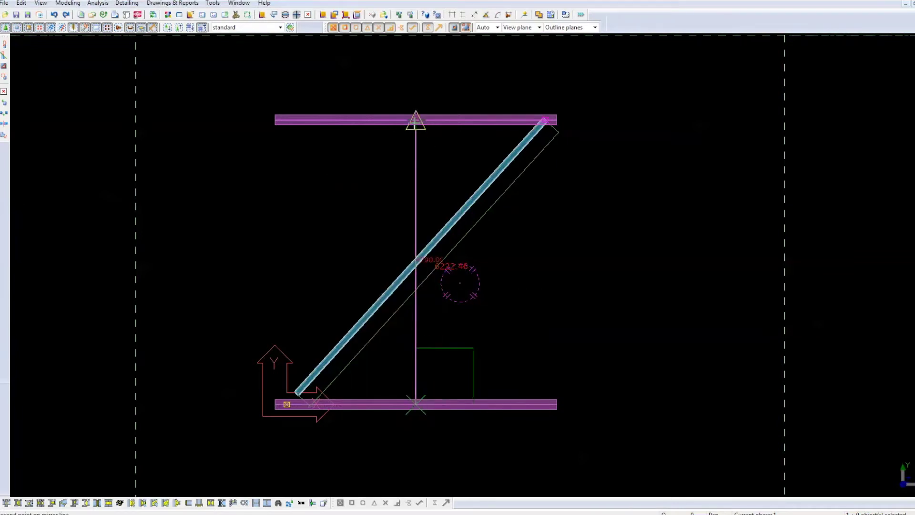
click(415, 122)
click(765, 300)
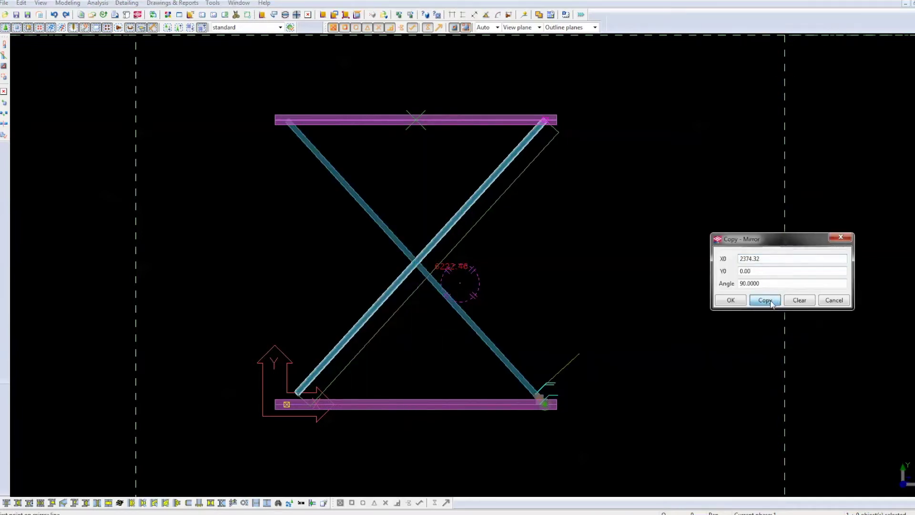
Delete the original lower-left to upper-right brace
right_click(565, 300)
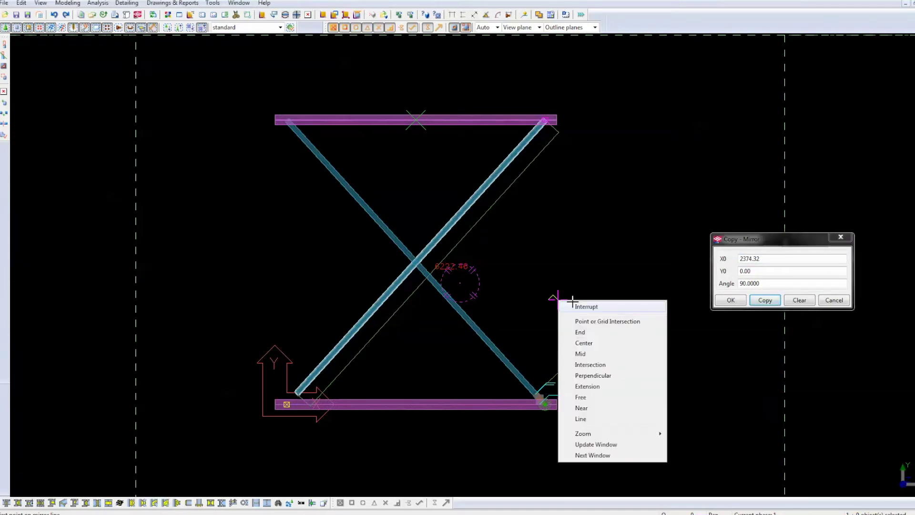
click(581, 305)
click(356, 326)
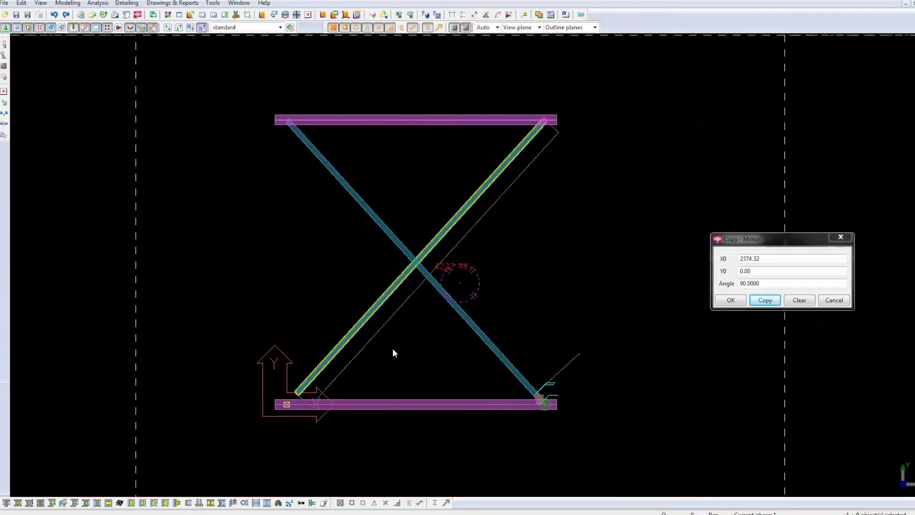
key(Delete)
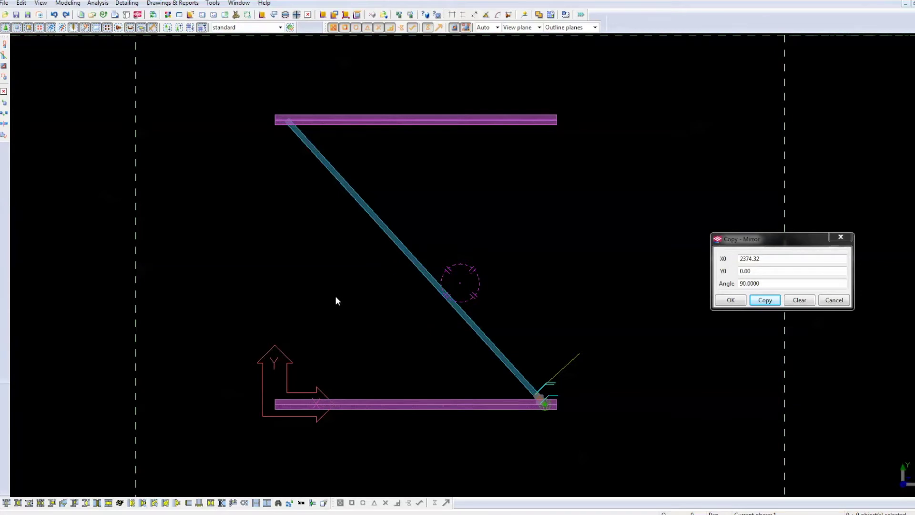
Undo the delete to restore the original brace, and pick the top beam's two ends
key(ctrl+z)
scroll(289, 386, up, 2)
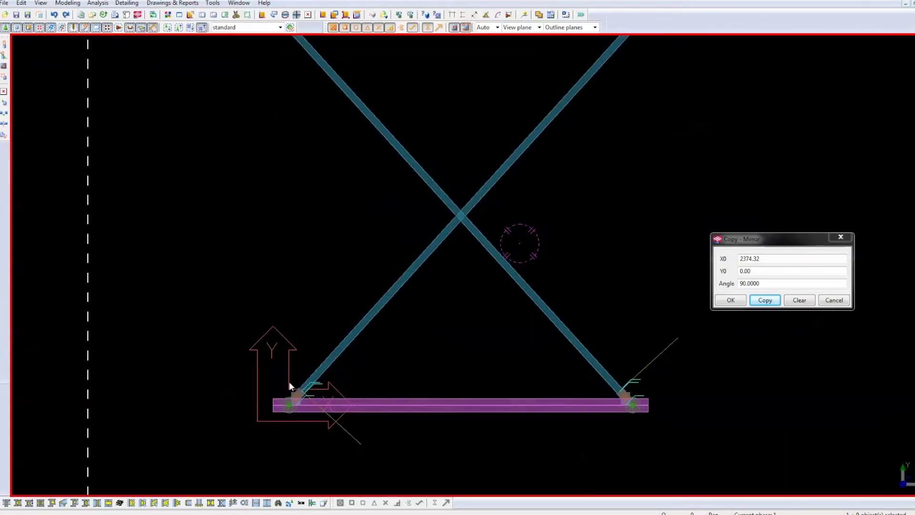
middle_drag(443, 288, 418, 322)
middle_drag(558, 150, 544, 179)
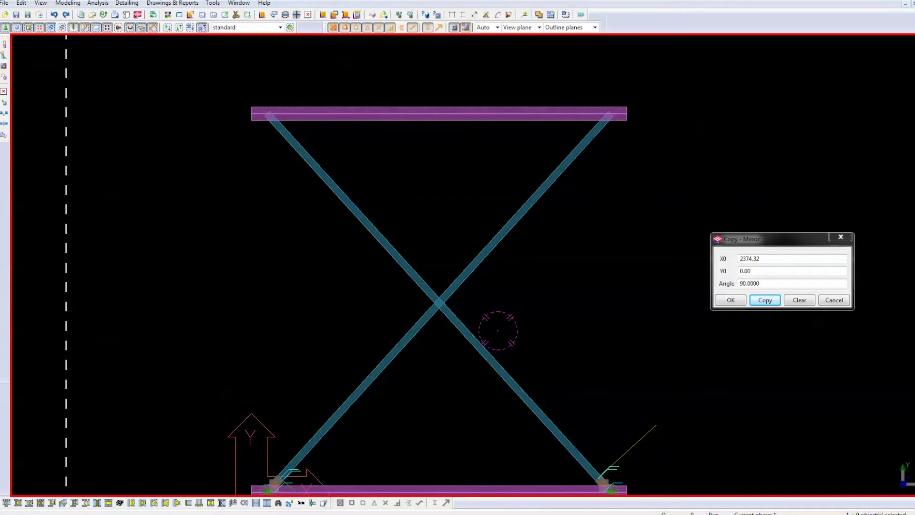
scroll(251, 129, up, 1)
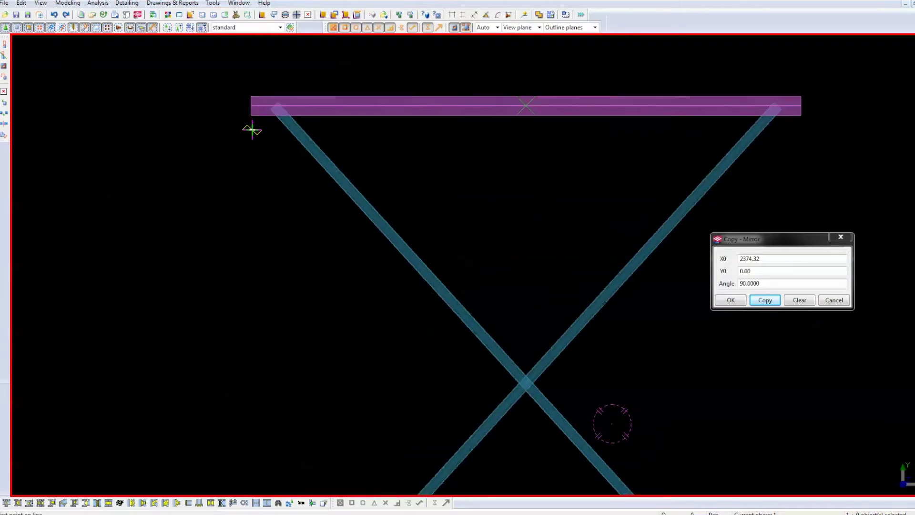
scroll(256, 116, up, 1)
click(251, 112)
scroll(251, 112, down, 1)
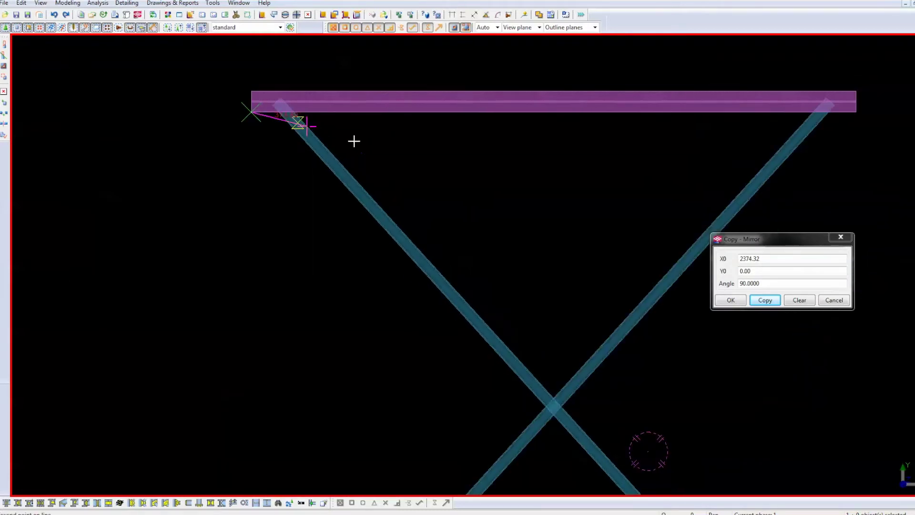
click(855, 113)
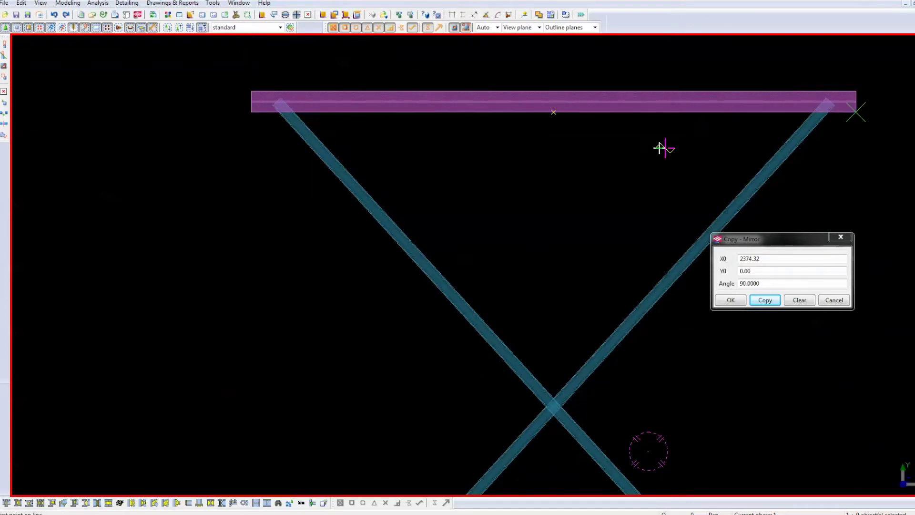
Adjust point snapping and select the right brace's upper end
right_click(645, 147)
click(680, 157)
click(823, 107)
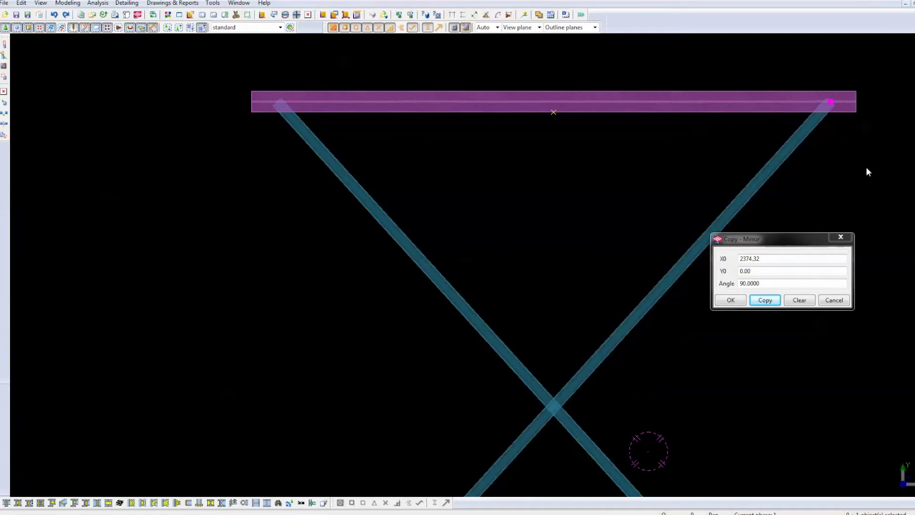
right_click(865, 167)
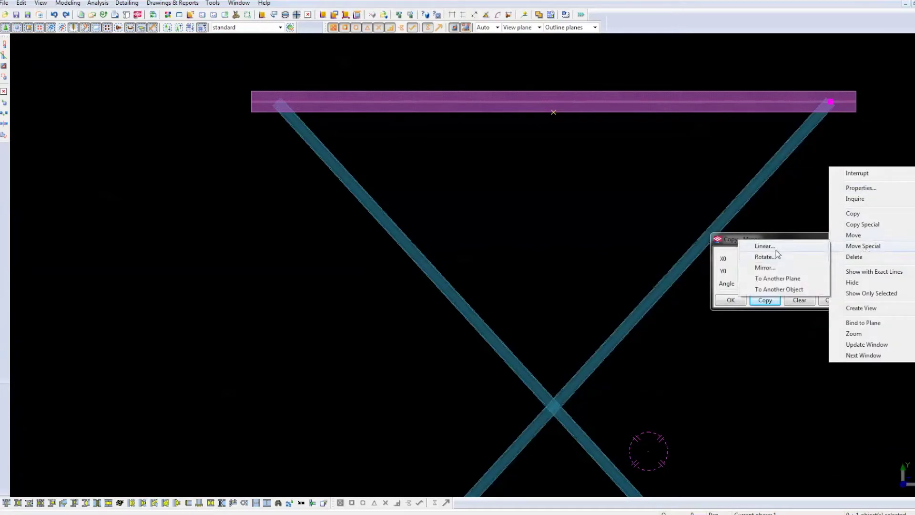
Move the right brace's upper end to the top beam's midpoint, excluding the vertical offset
click(763, 246)
click(830, 102)
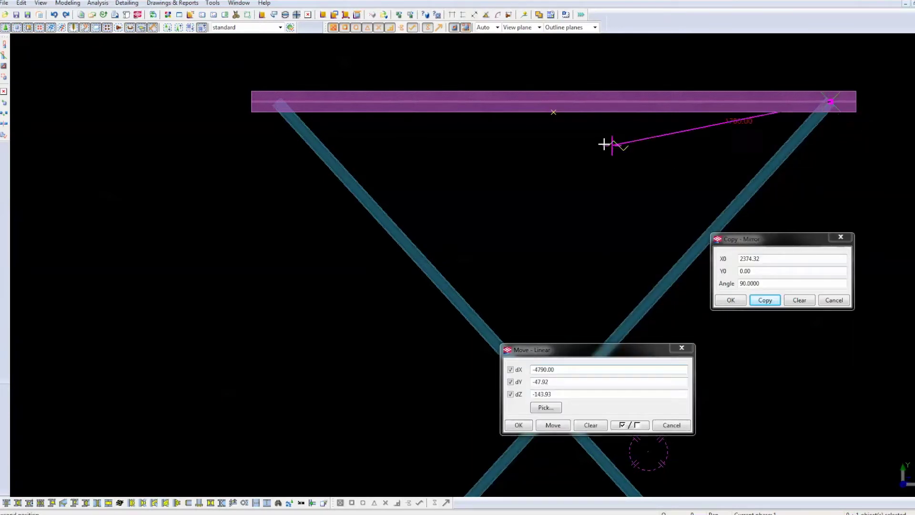
click(553, 110)
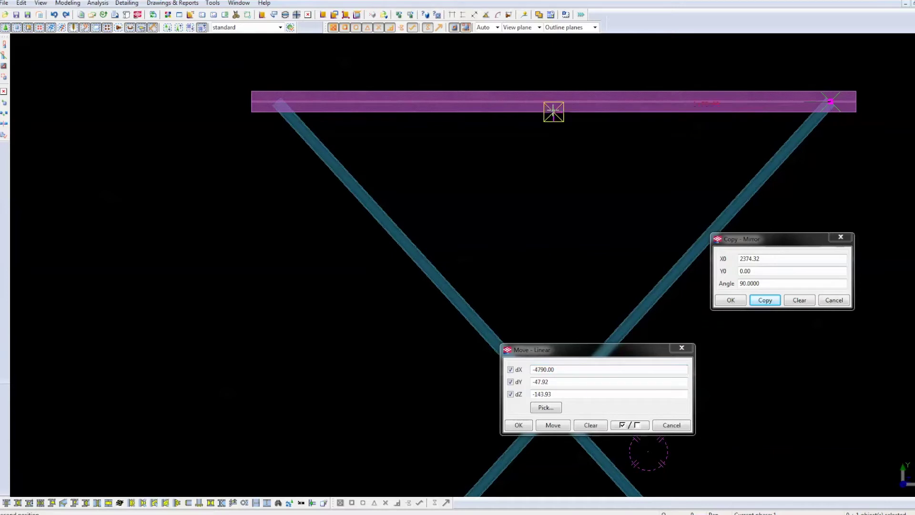
click(554, 110)
click(510, 381)
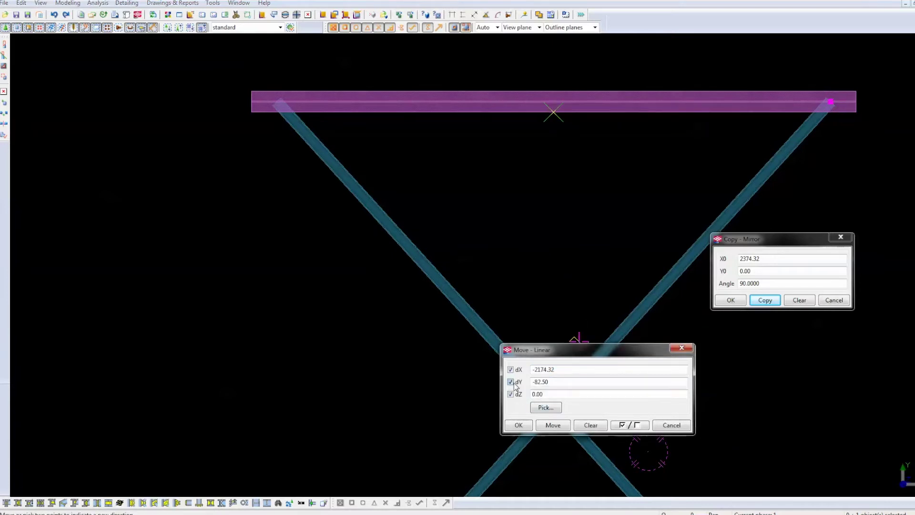
click(552, 425)
Move the left brace's upper end to the top beam's midpoint using a reversed horizontal offset
right_click(453, 188)
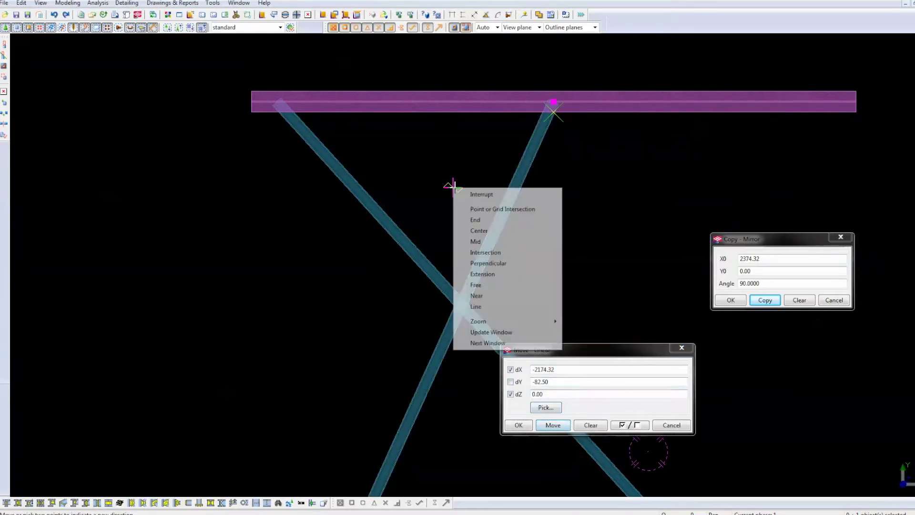
click(486, 194)
drag(231, 73, 324, 167)
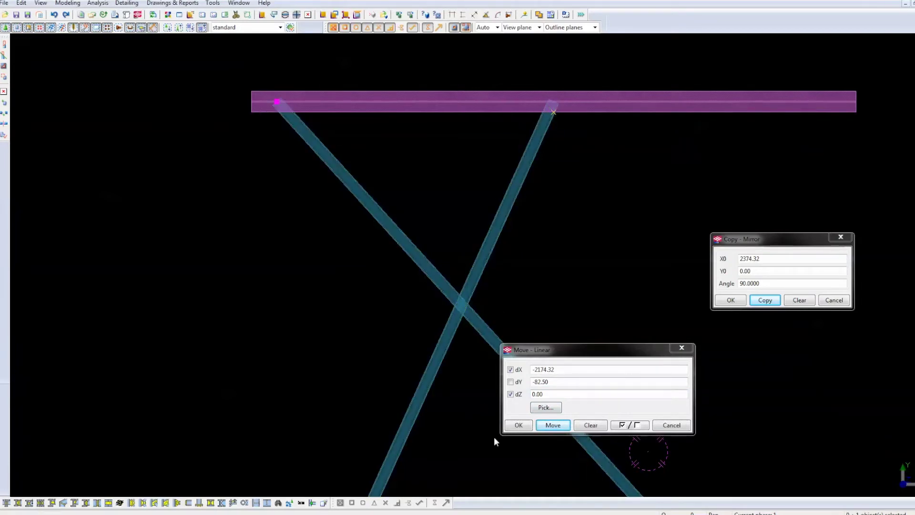
click(538, 369)
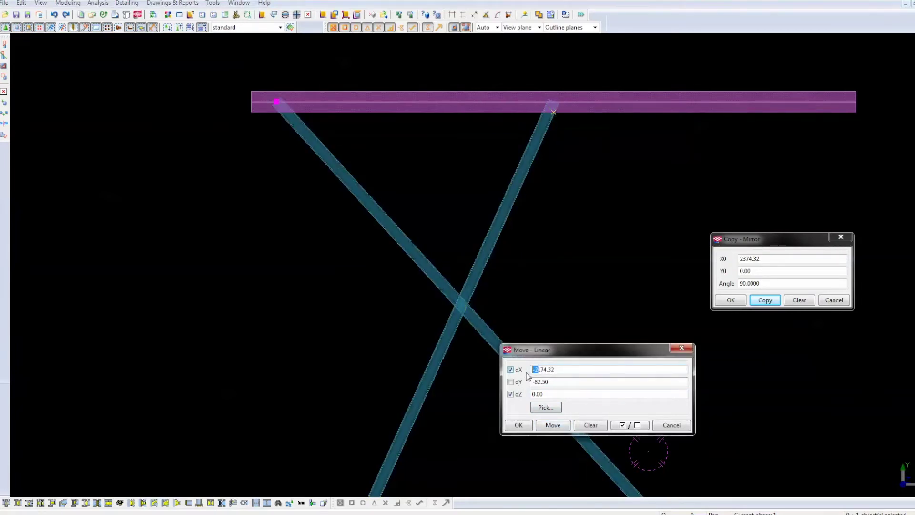
key(BackSpace)
text(1)
click(553, 425)
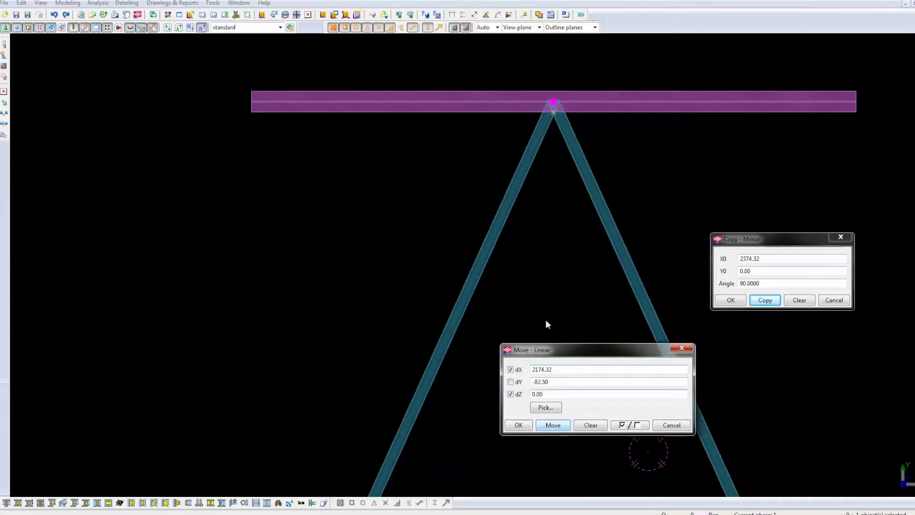
scroll(465, 66, up, 2)
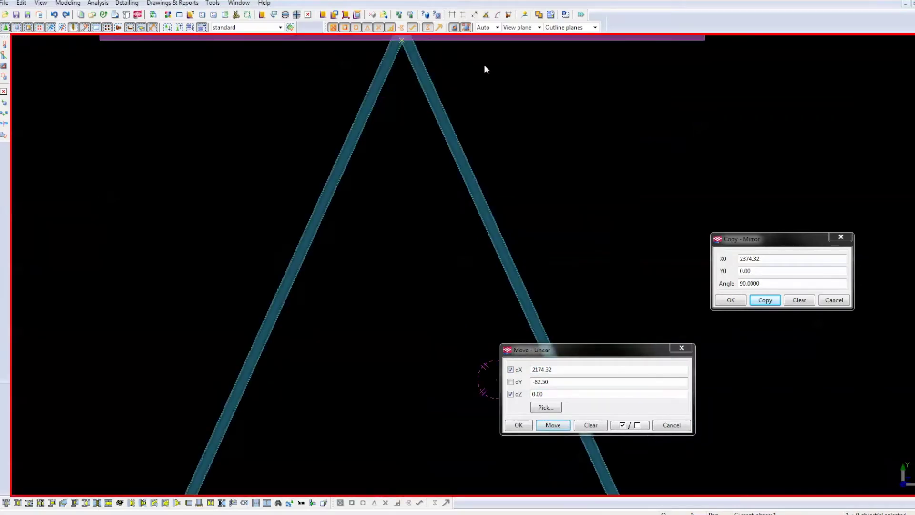
scroll(449, 212, up, 3)
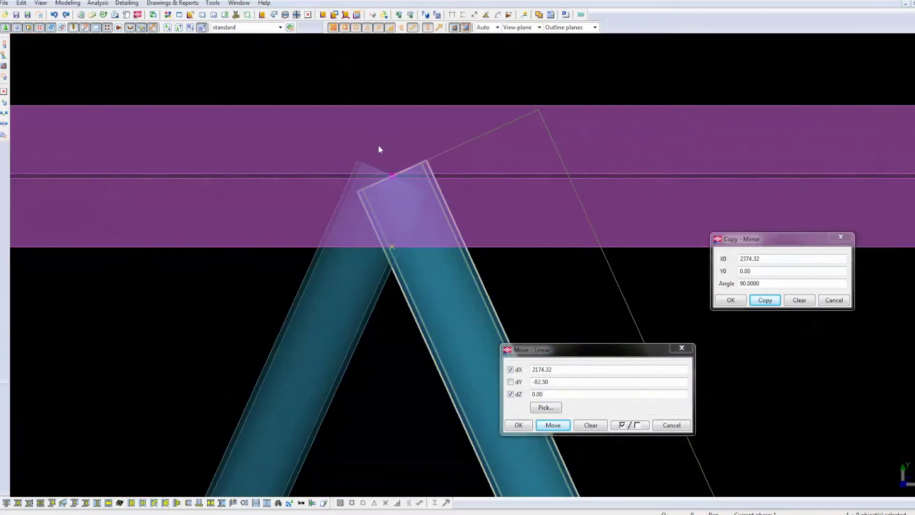
right_click(473, 195)
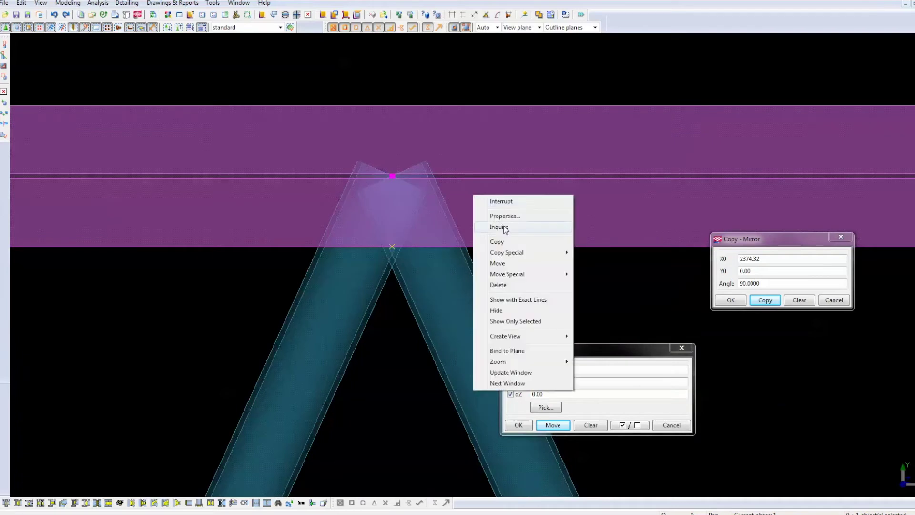
click(498, 263)
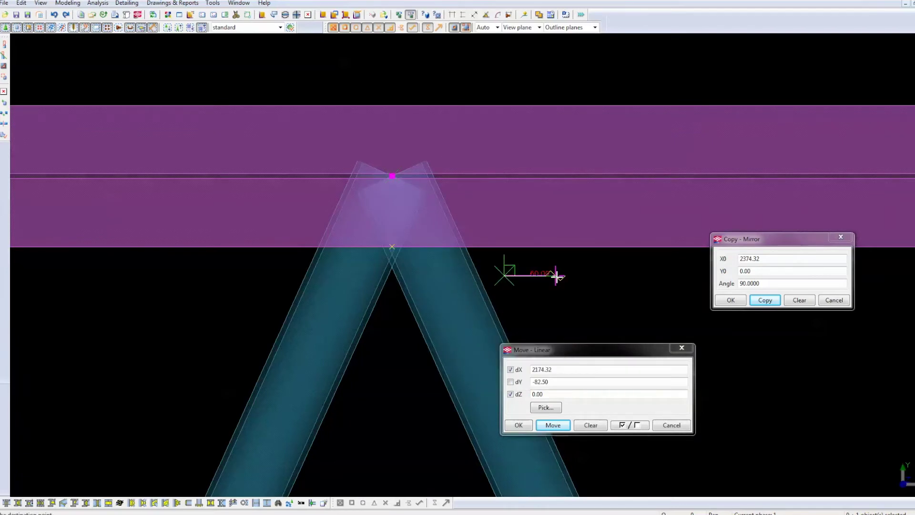
click(530, 301)
Move the left brace so its end lands at the apex
click(311, 266)
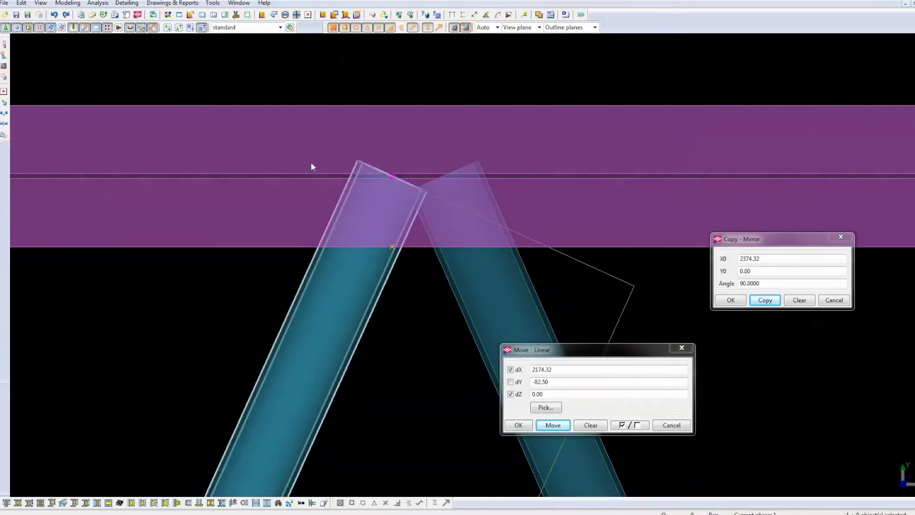
right_click(244, 280)
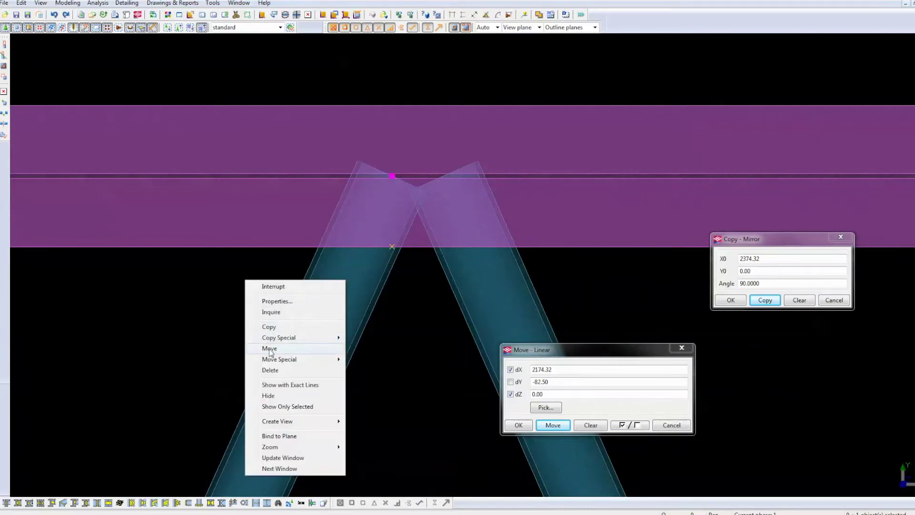
click(269, 348)
click(246, 282)
click(210, 281)
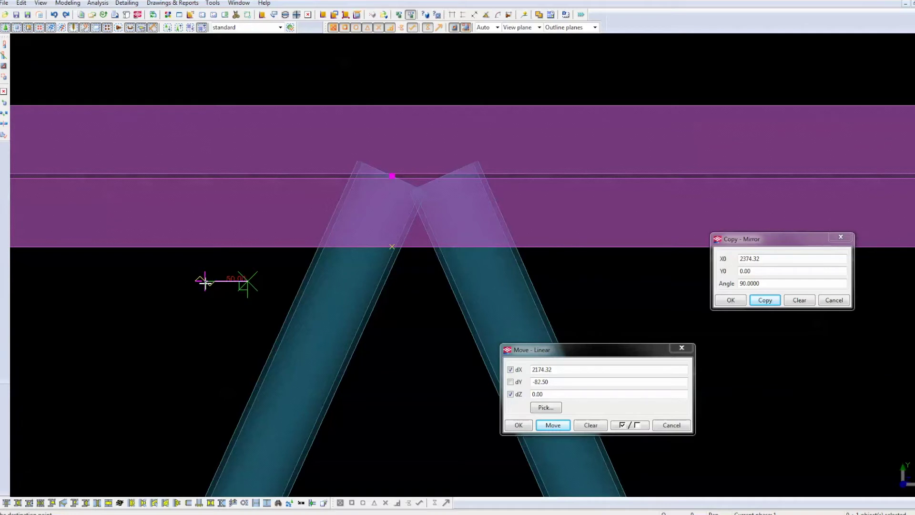
click(194, 283)
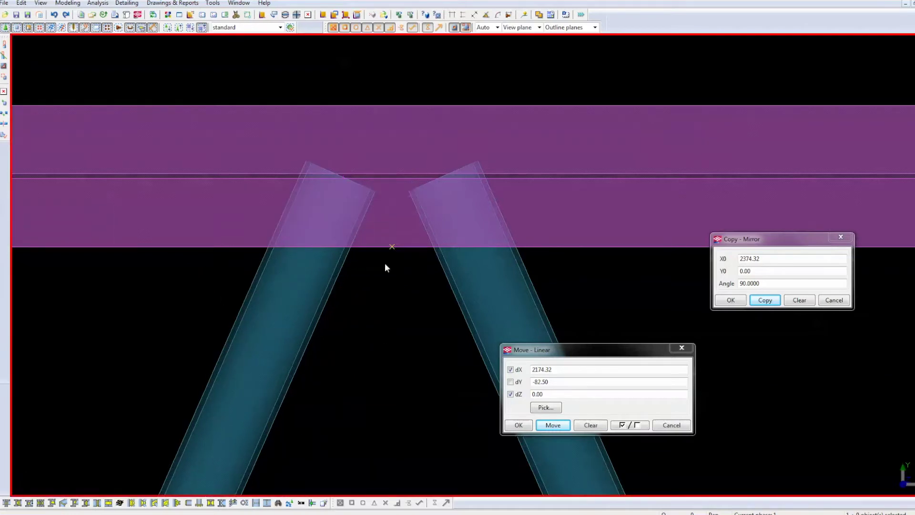
scroll(328, 201, down, 8)
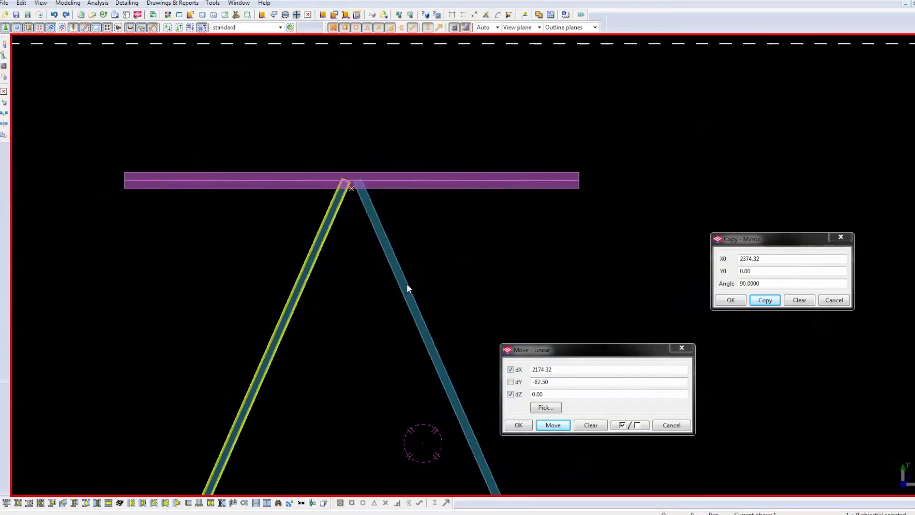
Select and deselect the braces, then switch to the 3D view of the frame
middle_drag(345, 238, 325, 117)
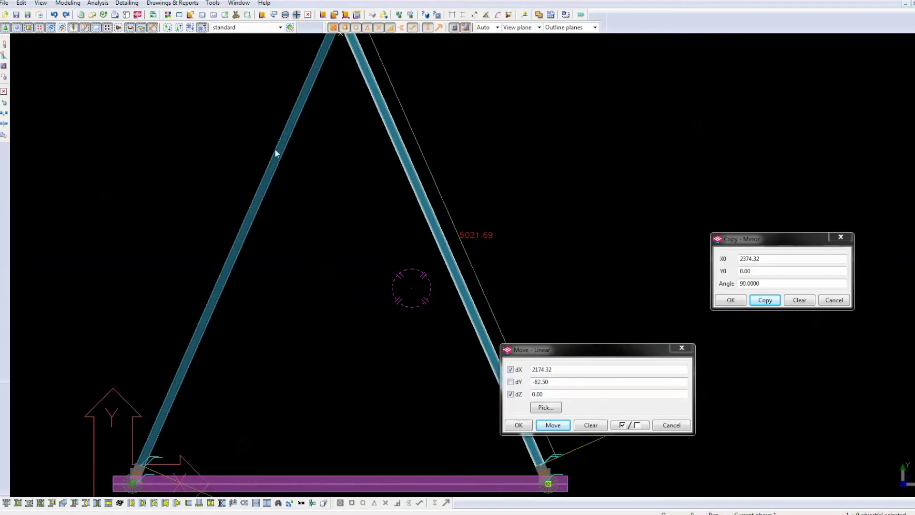
scroll(276, 152, down, 2)
click(241, 148)
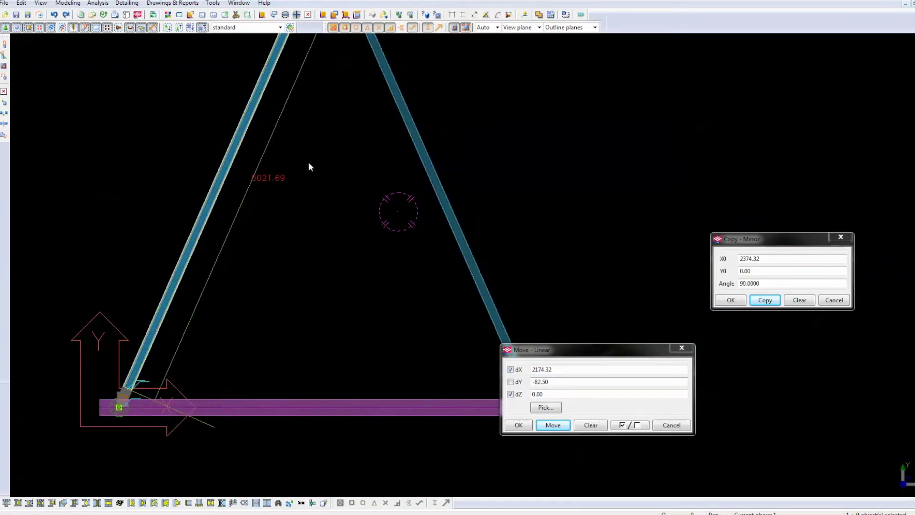
click(405, 134)
key(Escape)
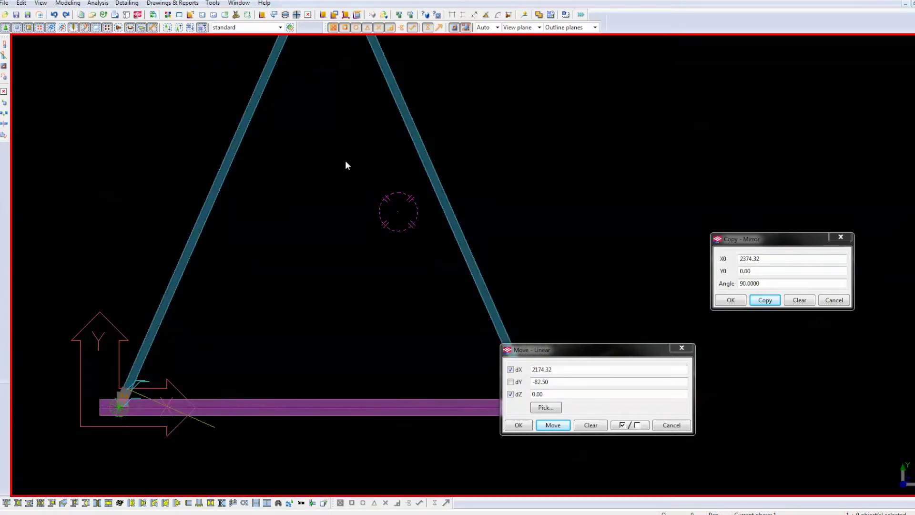
key(ctrl+p)
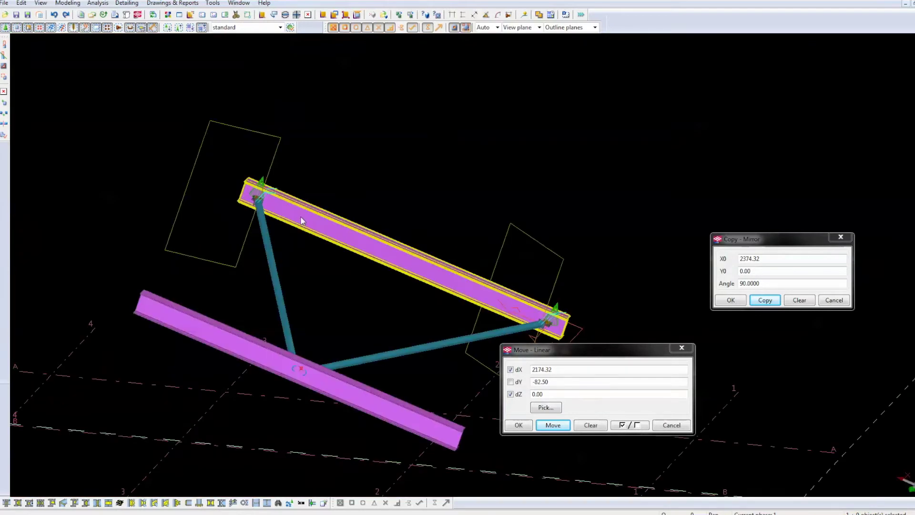
click(391, 182)
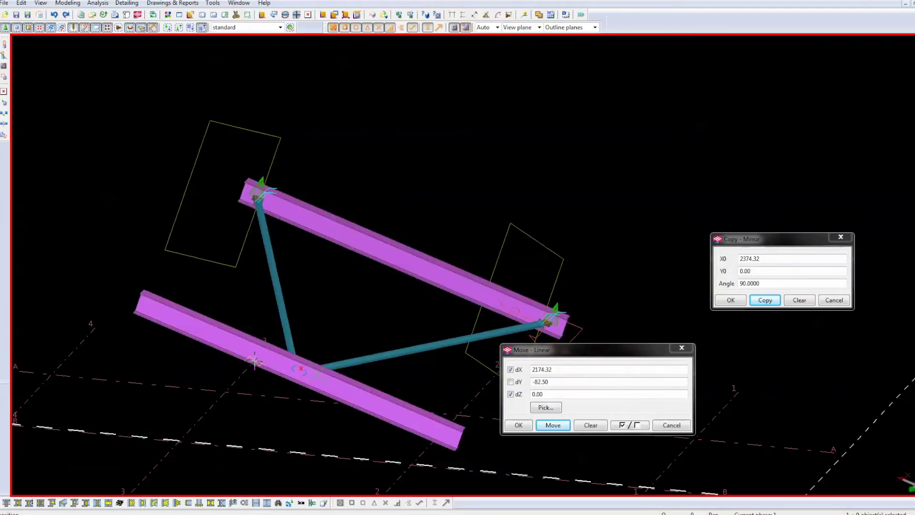
scroll(251, 376, down, 2)
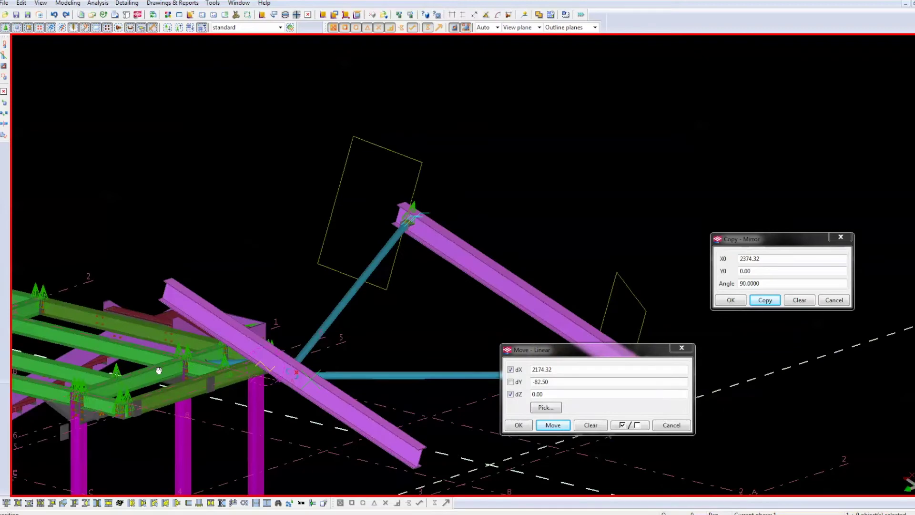
key(ctrl+p)
key(ctrl+p)
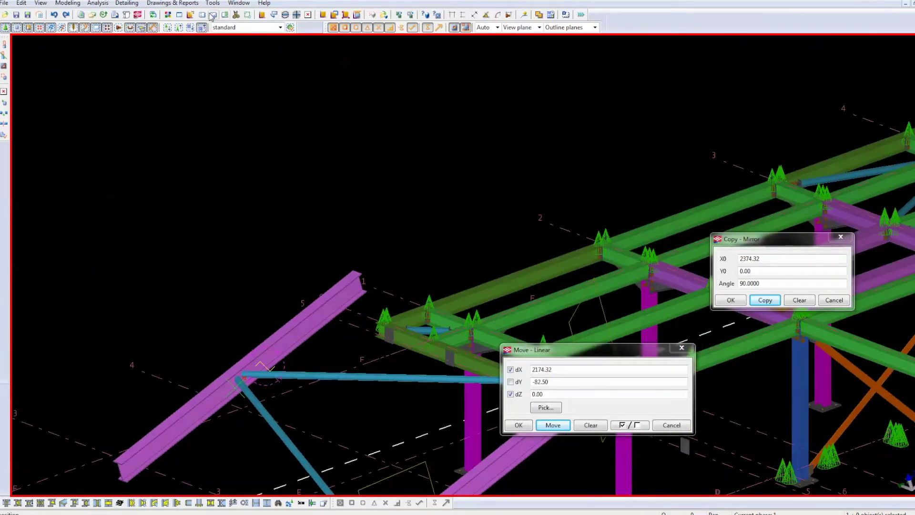
Set the work plane parallel to XY and close the Move - Linear and Copy - Mirror dialogs
click(323, 16)
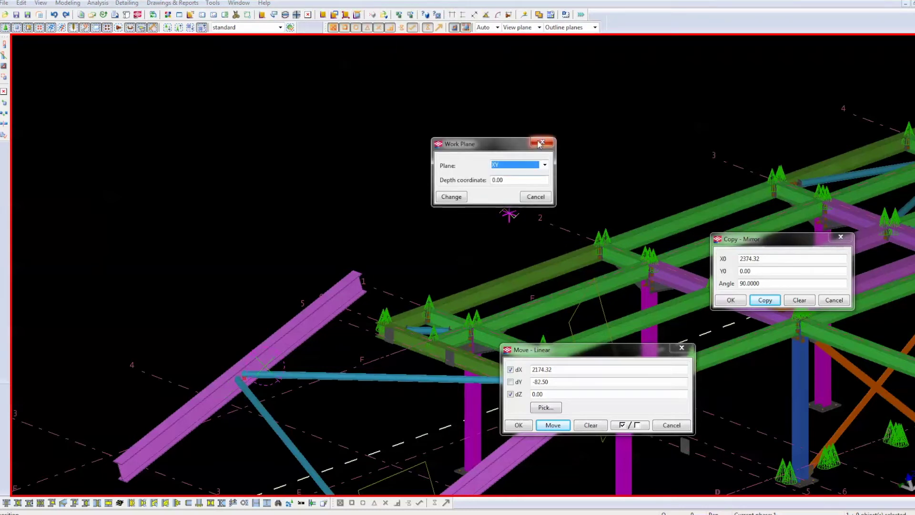
key(Return)
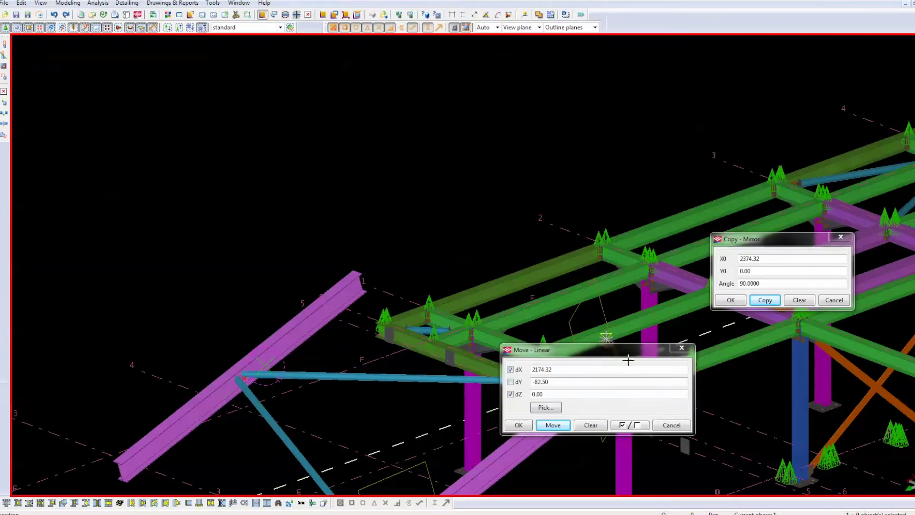
click(681, 348)
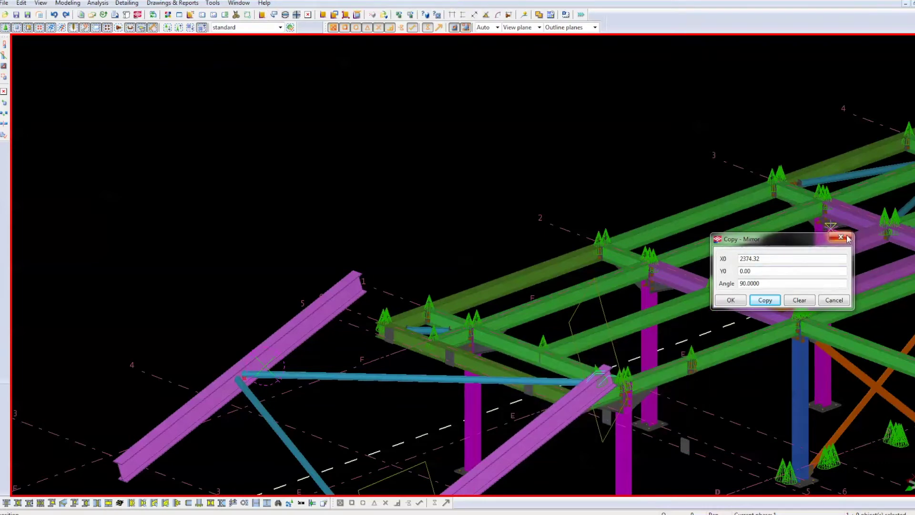
click(730, 299)
Select the other portal beam and apply the existing Portal bracing connection's settings
right_click(293, 198)
click(279, 377)
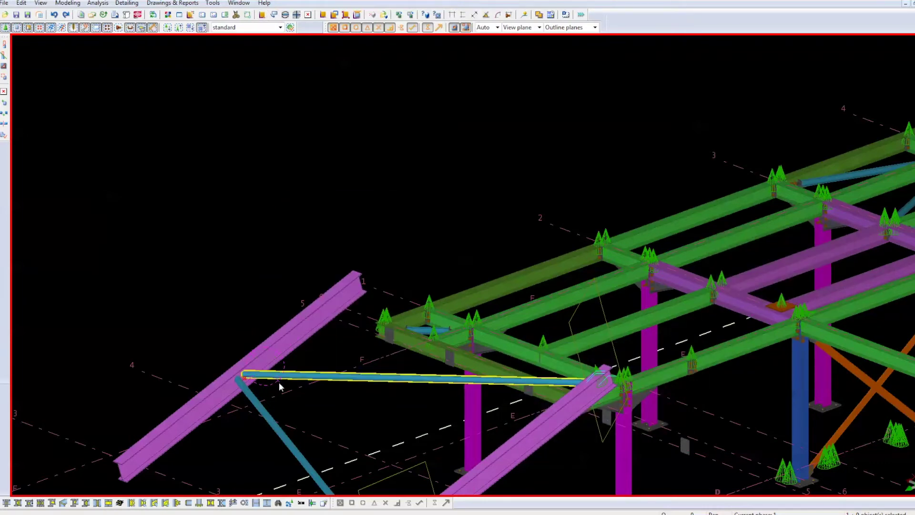
middle_drag(279, 377, 381, 109)
click(519, 272)
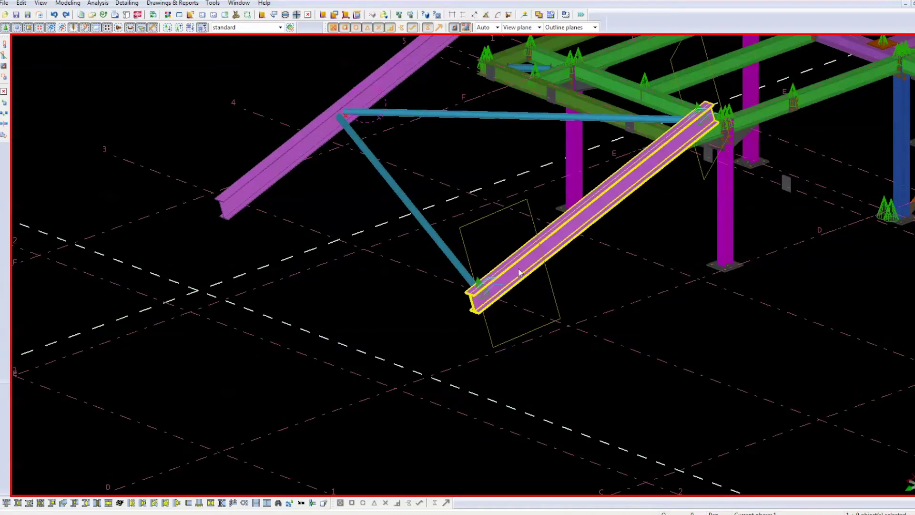
scroll(484, 284, up, 3)
scroll(465, 271, up, 2)
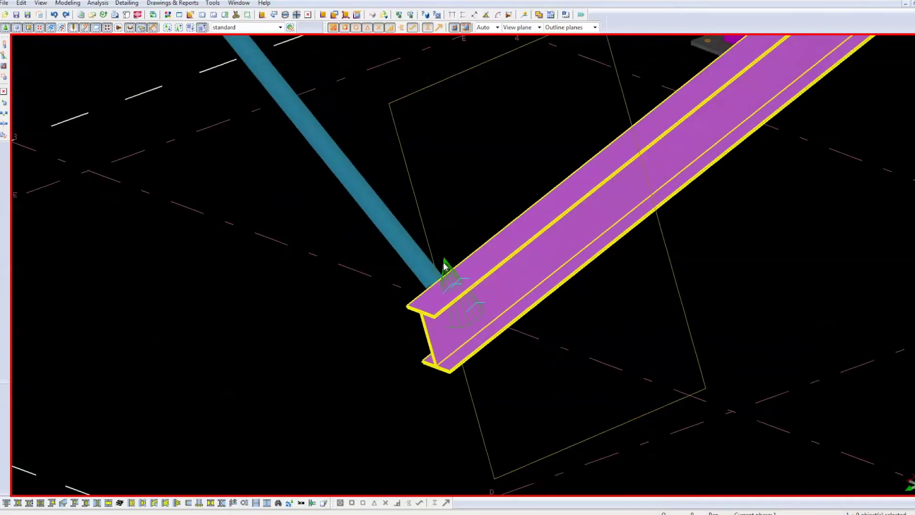
double_click(444, 267)
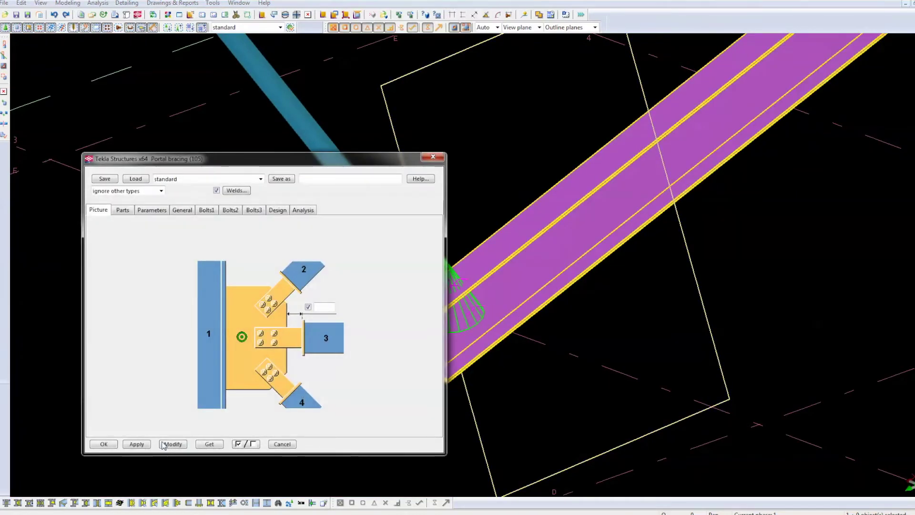
click(104, 444)
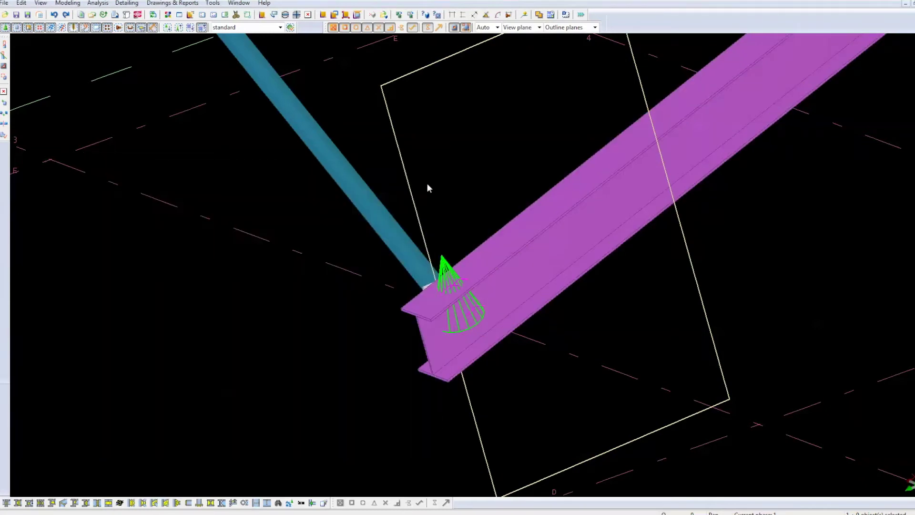
scroll(327, 444, down, 3)
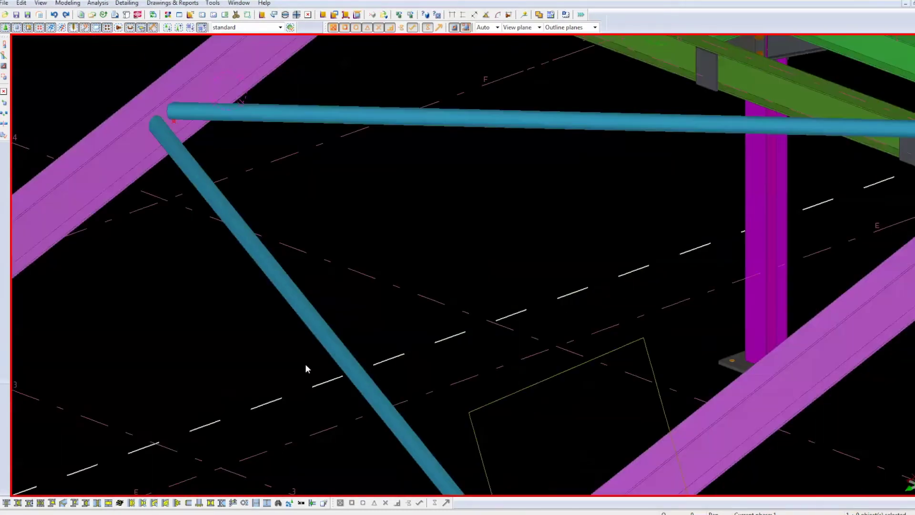
Add a Portal bracing connection with the portal beam as main and both braces as secondary
middle_drag(358, 231, 399, 243)
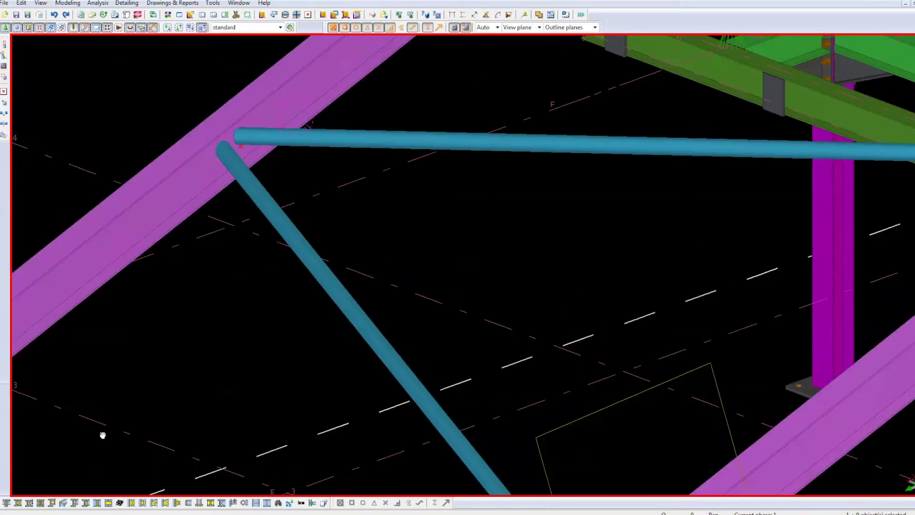
click(315, 503)
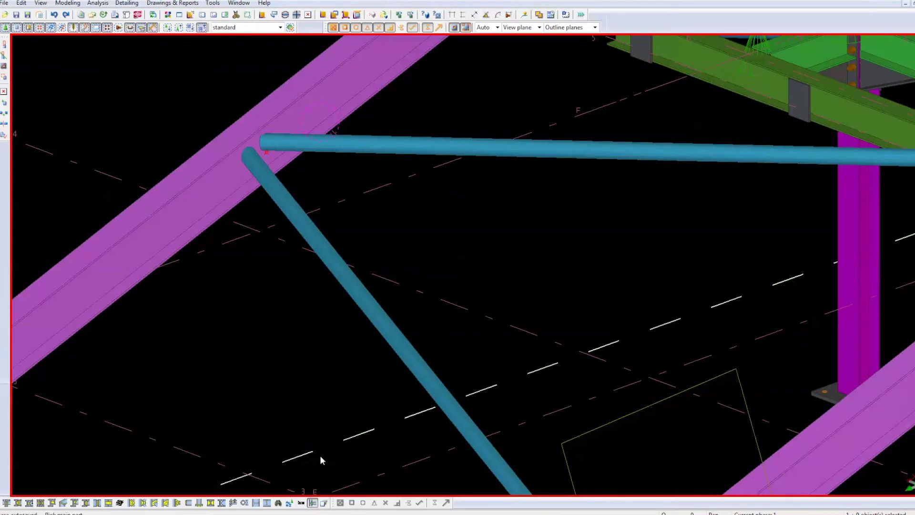
click(241, 203)
click(285, 194)
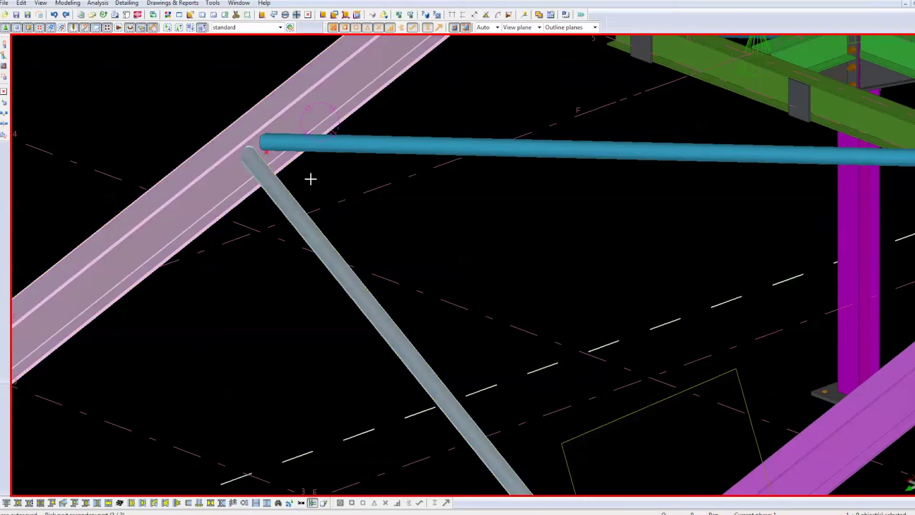
click(346, 154)
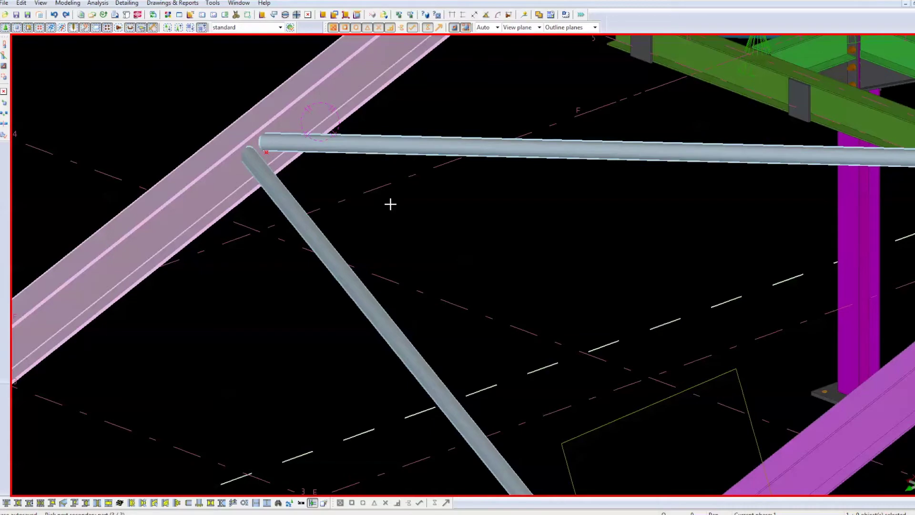
middle_click(390, 204)
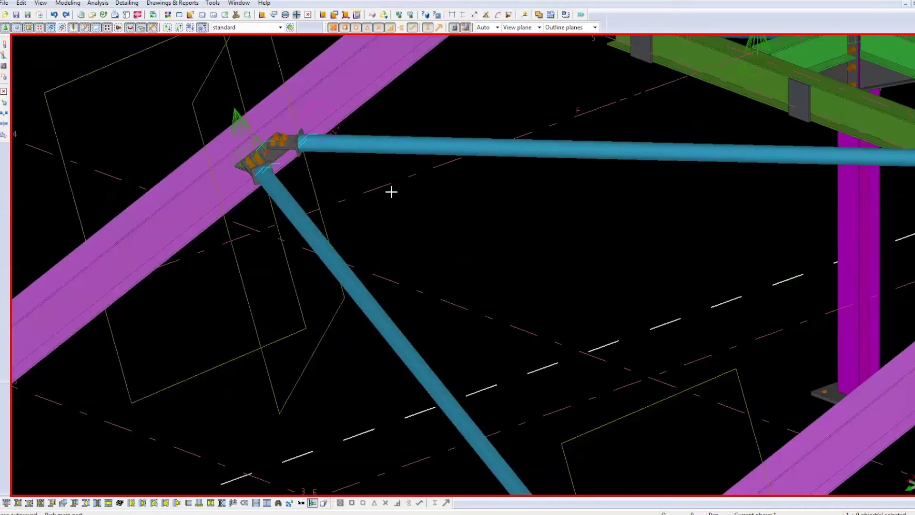
right_click(391, 192)
click(423, 196)
scroll(379, 251, up, 3)
scroll(339, 243, up, 2)
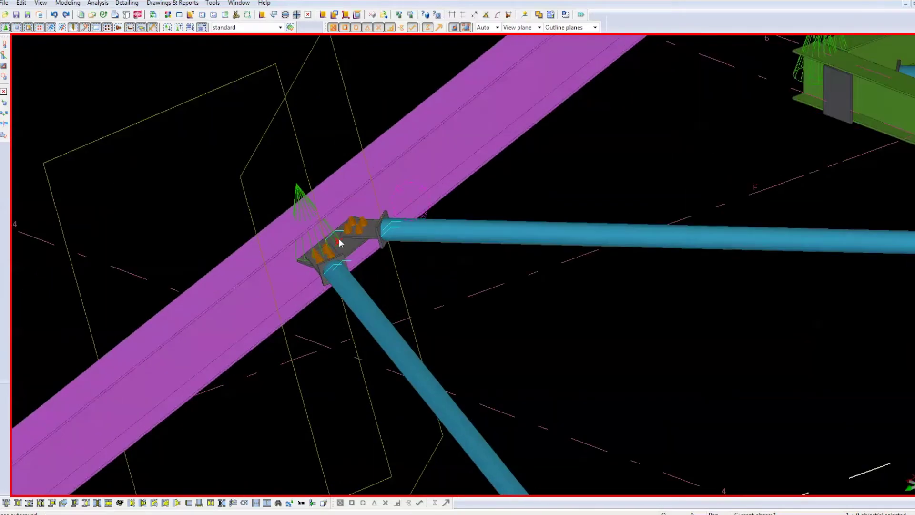
scroll(339, 243, up, 3)
scroll(334, 243, up, 1)
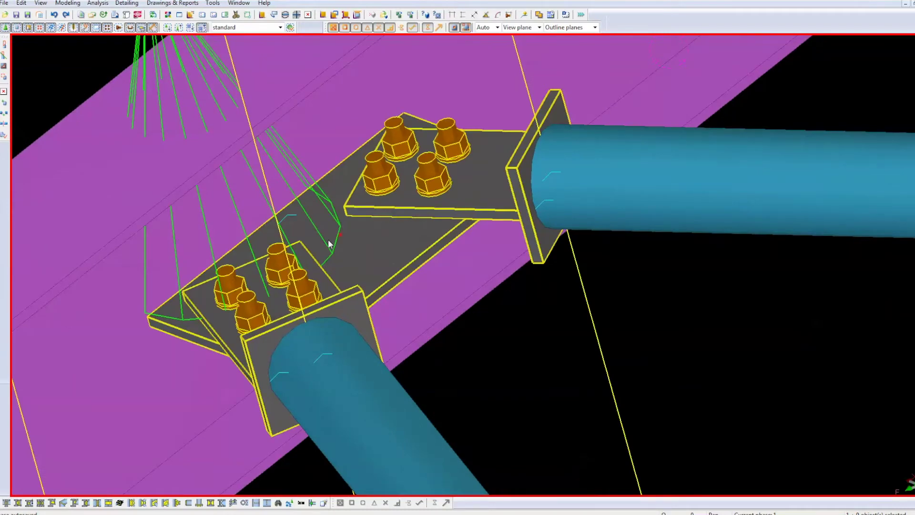
scroll(360, 252, down, 3)
scroll(307, 214, up, 1)
scroll(252, 182, up, 2)
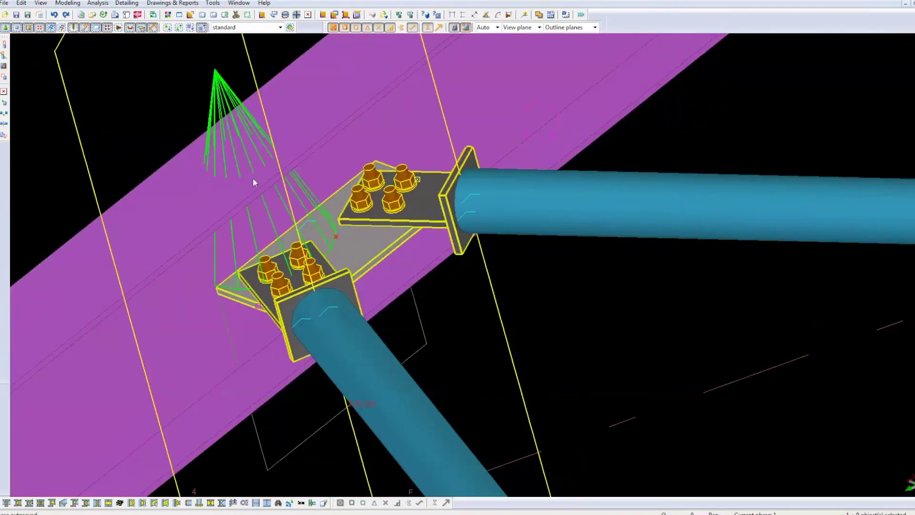
right_click(184, 176)
click(141, 132)
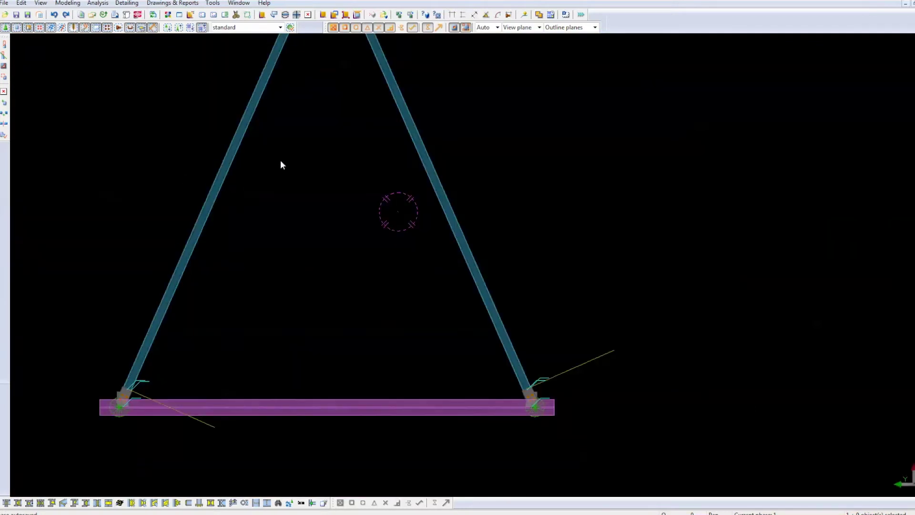
Zoom to the brace apex and select the left bolts and right gusset plate
middle_drag(280, 159, 331, 375)
scroll(357, 147, up, 2)
scroll(423, 115, up, 1)
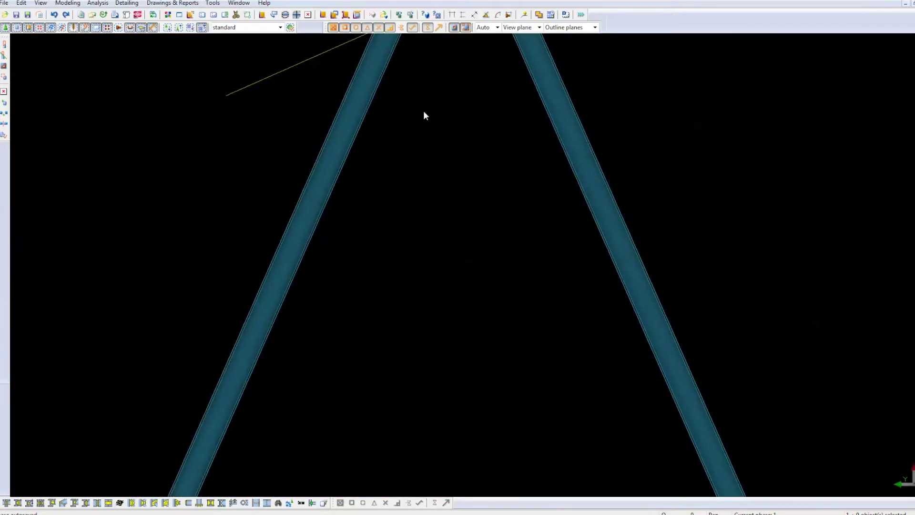
middle_drag(423, 114, 396, 404)
scroll(443, 107, up, 2)
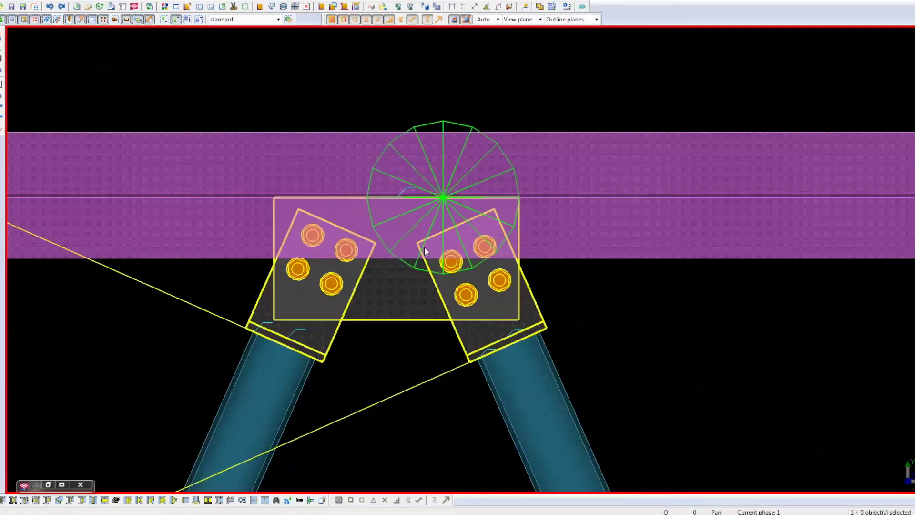
click(316, 269)
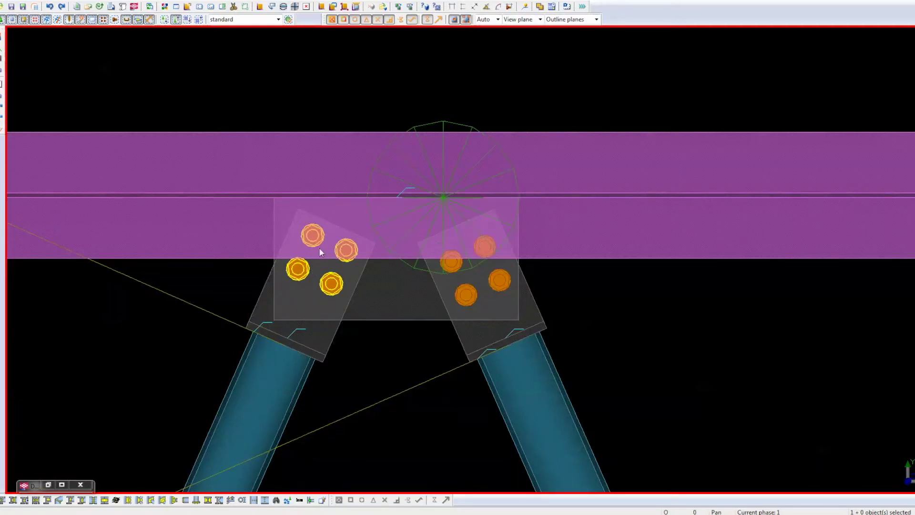
click(515, 307)
scroll(606, 75, down, 2)
scroll(599, 90, down, 2)
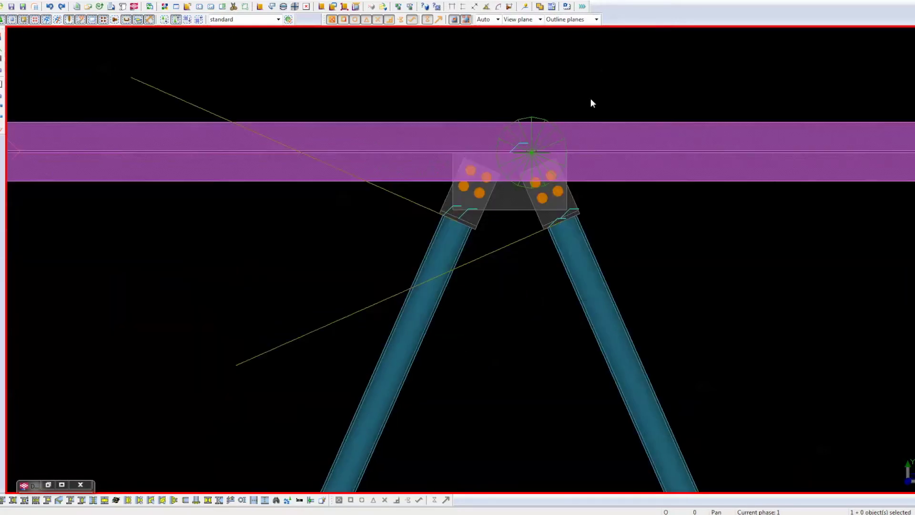
scroll(643, 247, down, 2)
scroll(687, 312, down, 2)
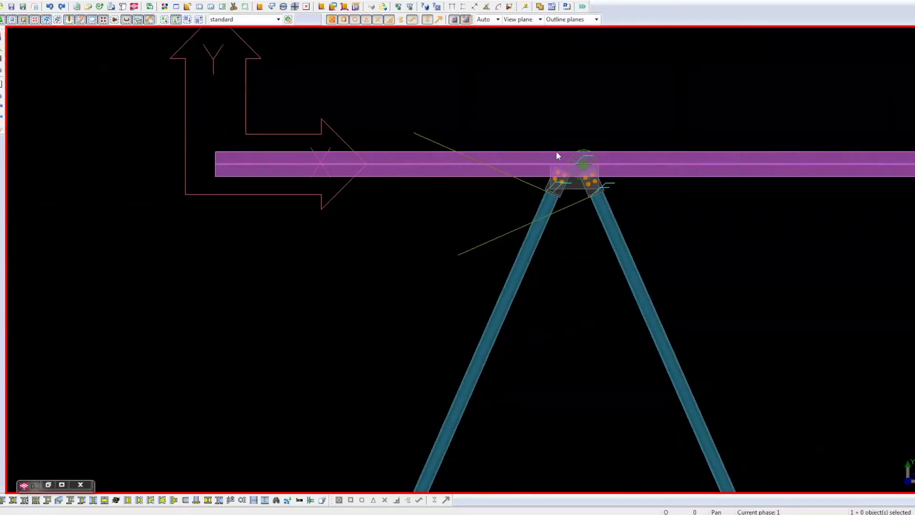
scroll(556, 152, down, 2)
scroll(556, 144, down, 1)
scroll(556, 144, down, 2)
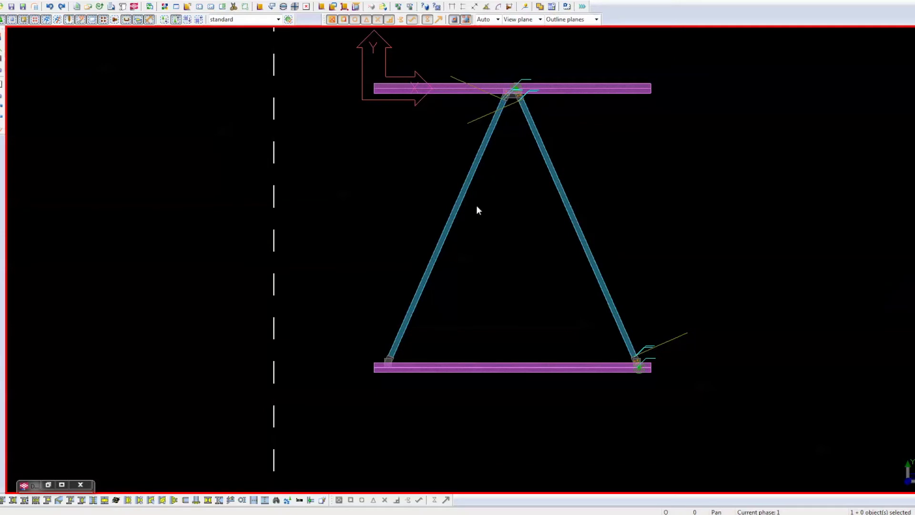
Select the left and right braces to check their lengths
click(466, 195)
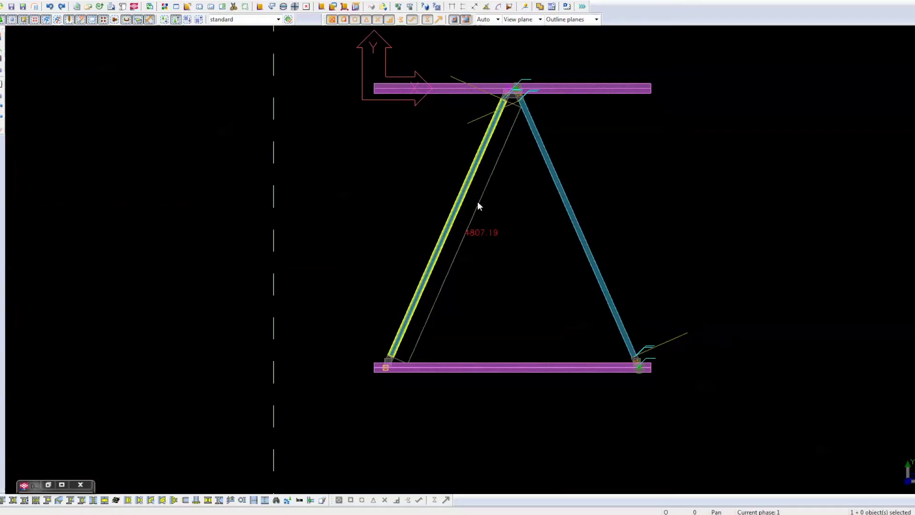
click(563, 194)
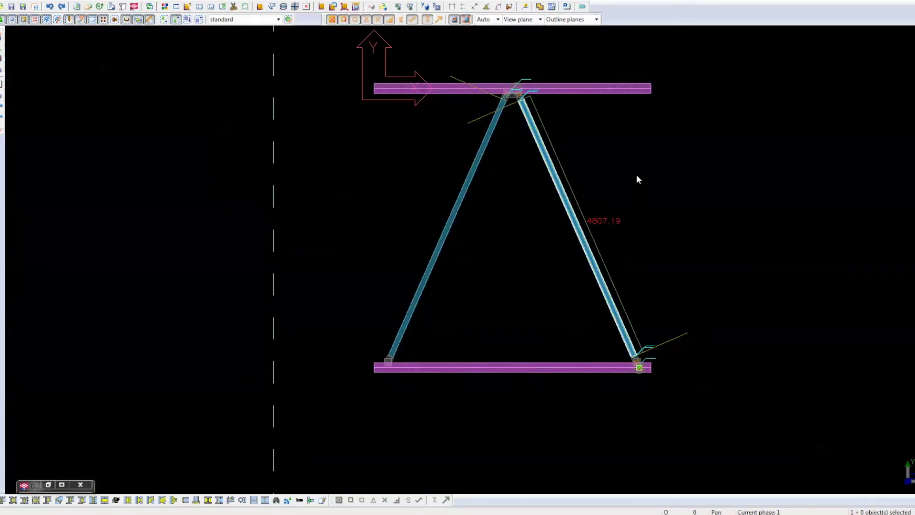
click(469, 178)
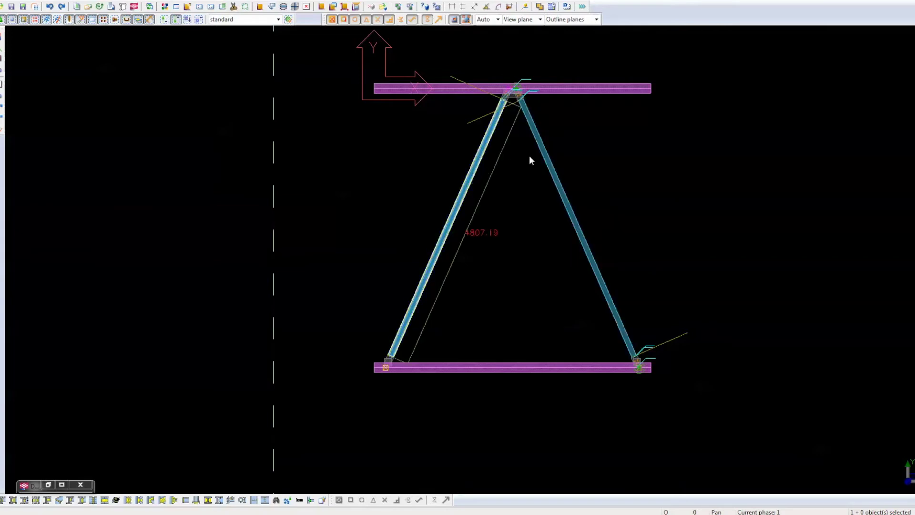
middle_drag(529, 155, 530, 213)
scroll(522, 186, up, 2)
scroll(501, 193, up, 1)
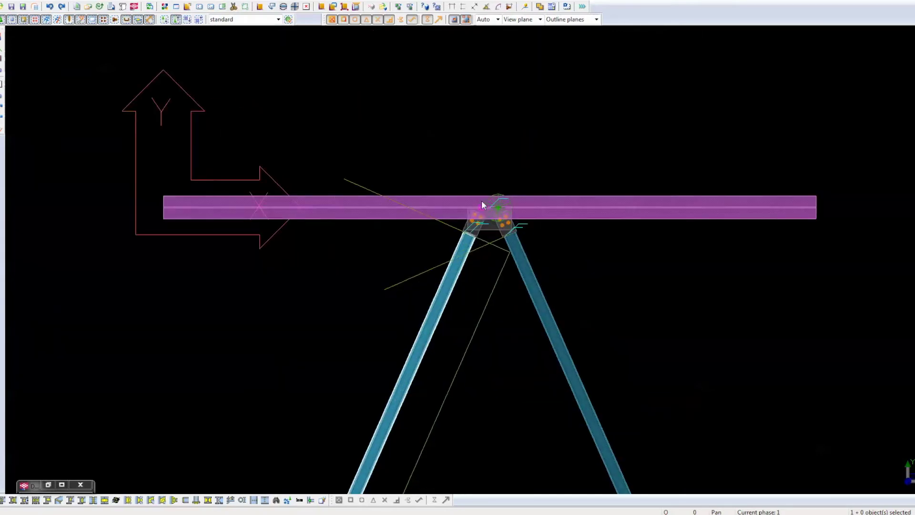
scroll(483, 211, up, 3)
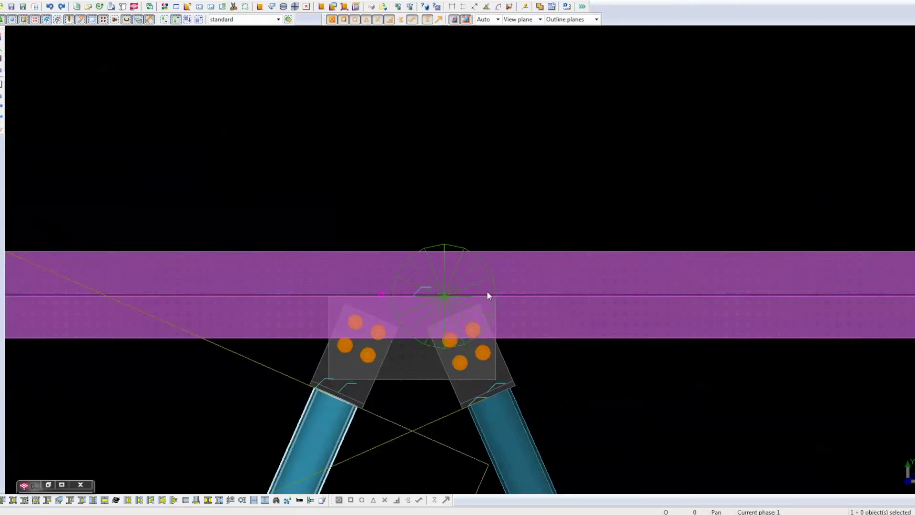
scroll(487, 294, up, 1)
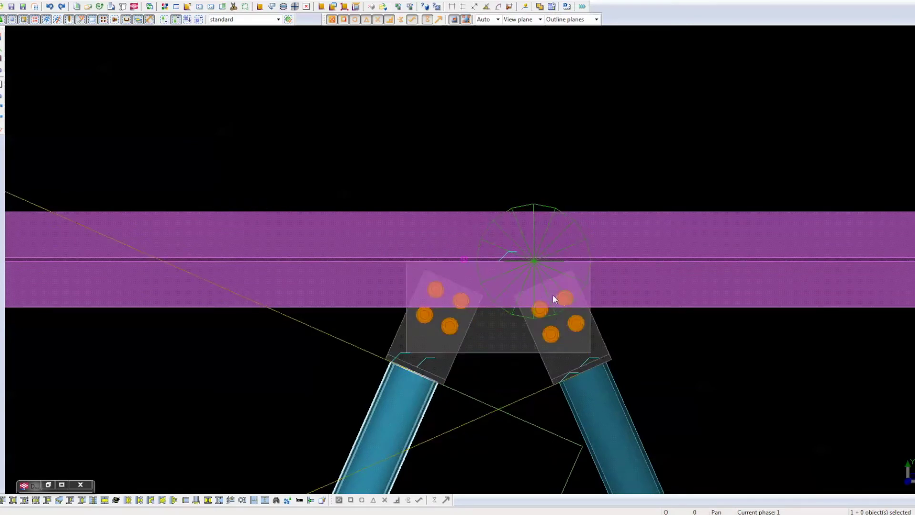
Measure bolt spacing on the left and right bolt groups at the top joint
click(456, 301)
scroll(456, 300, up, 1)
scroll(456, 301, up, 1)
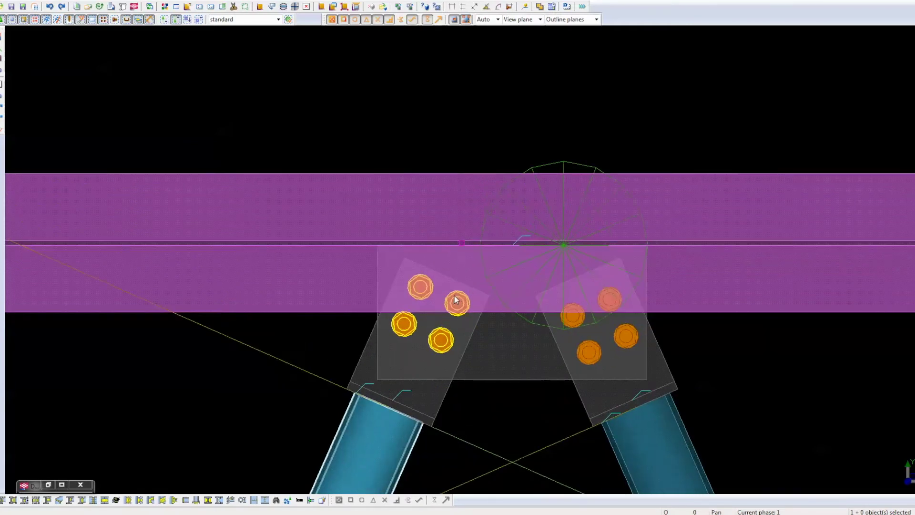
scroll(493, 308, up, 1)
click(449, 314)
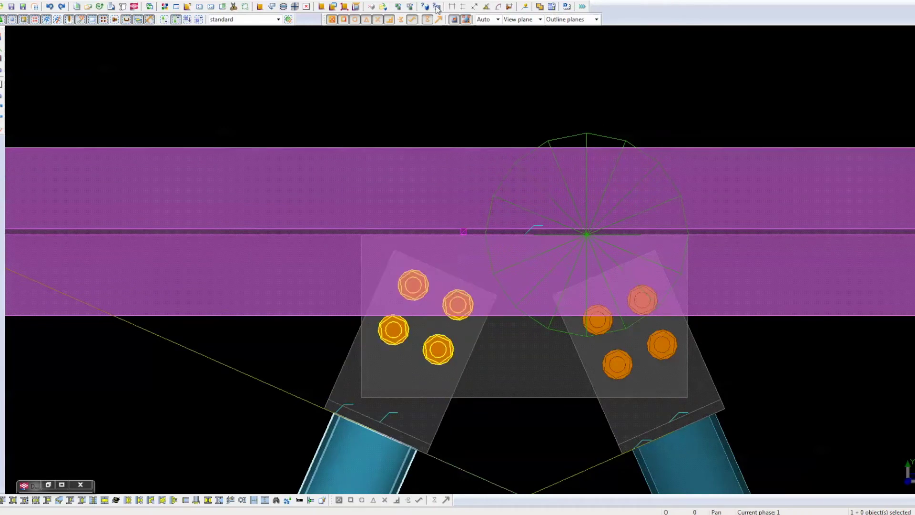
click(510, 7)
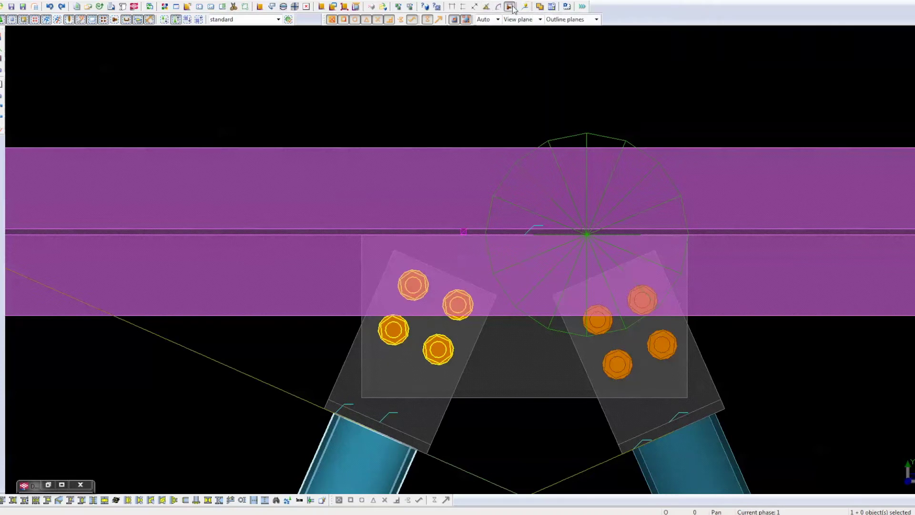
click(394, 269)
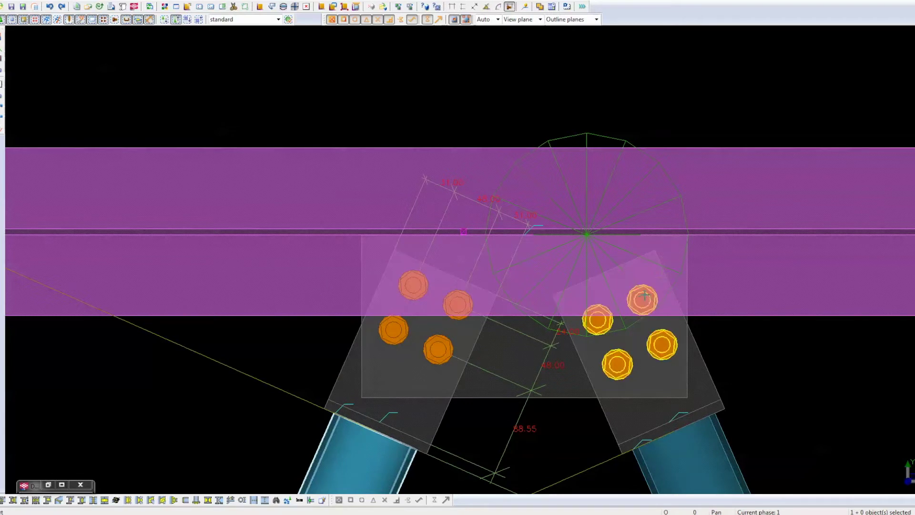
click(664, 281)
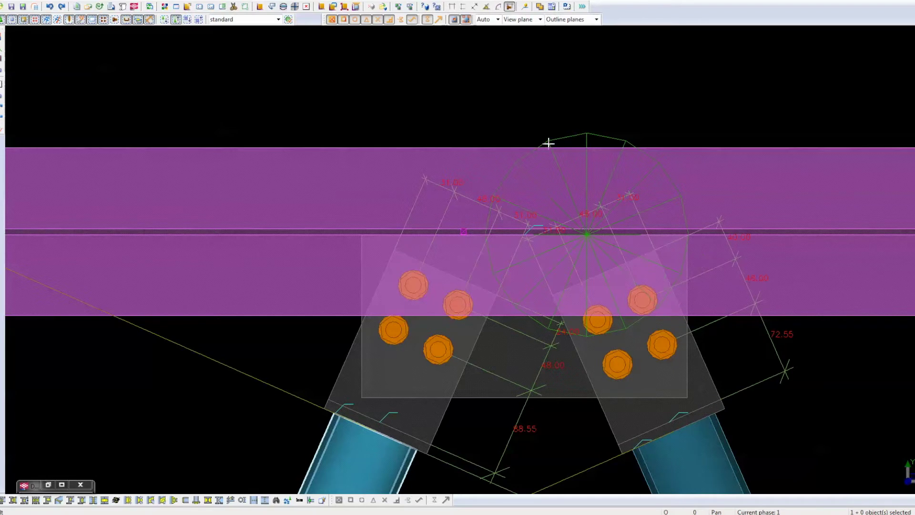
right_click(542, 116)
click(554, 121)
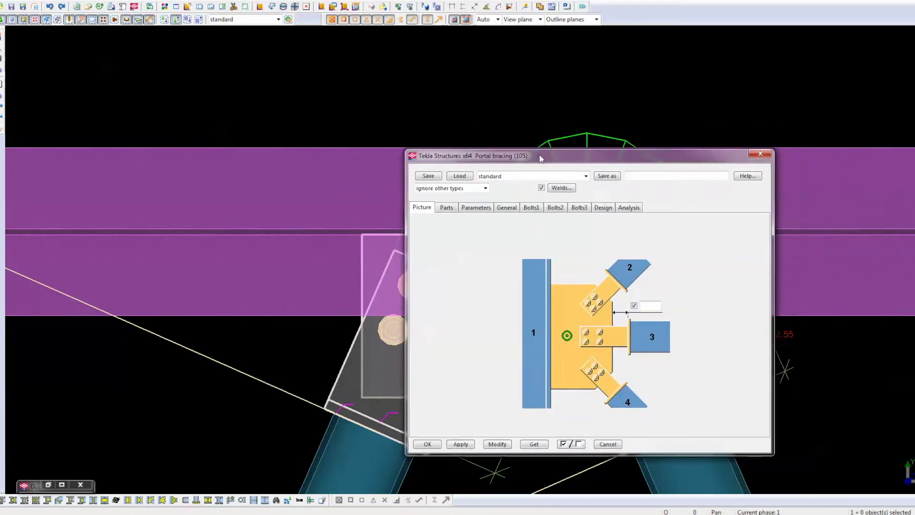
Enter a 40 edge distance on the Bolts2 tab, apply it with Modify, and close the dialog
click(707, 137)
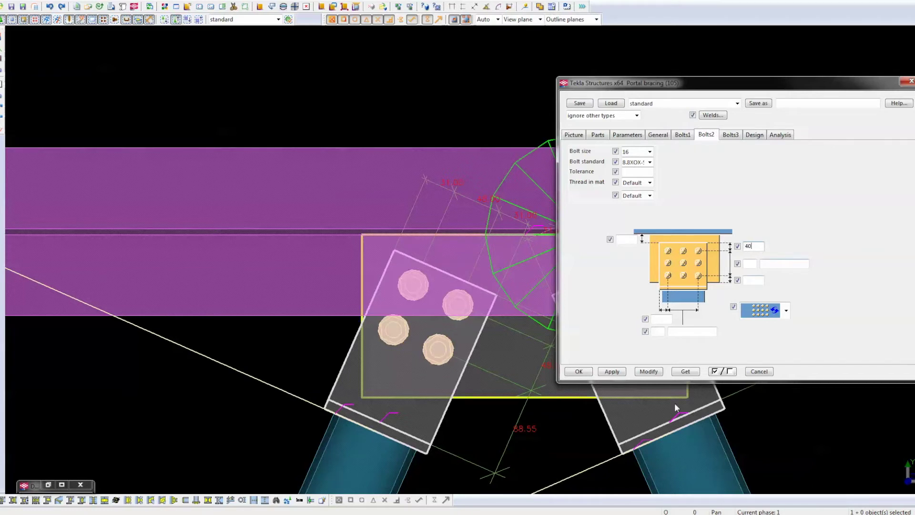
click(645, 372)
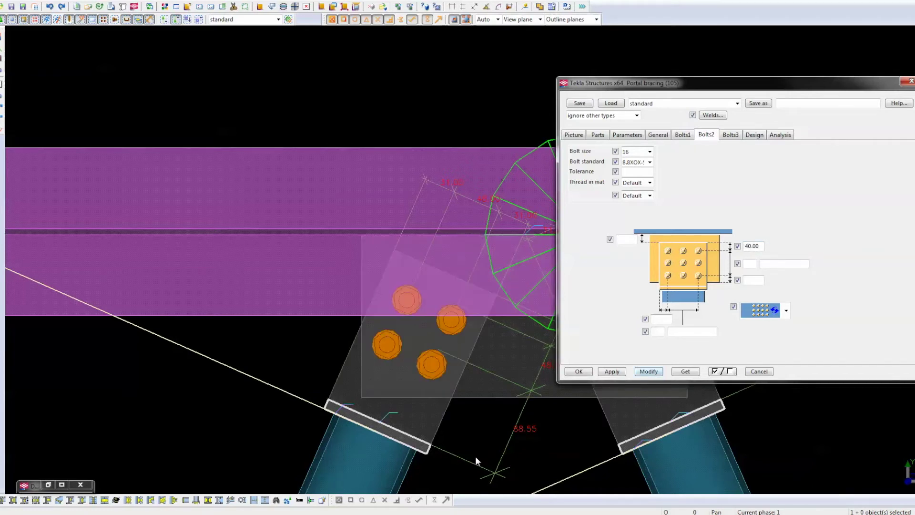
click(909, 81)
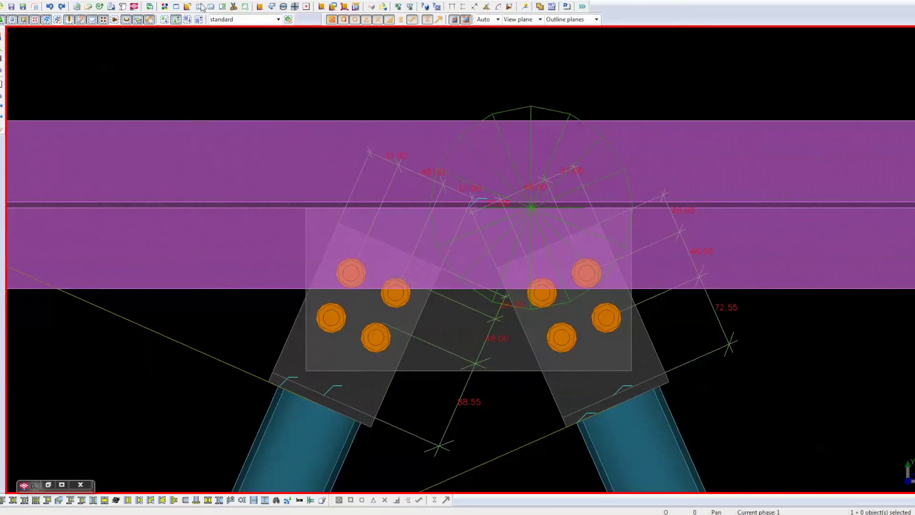
Measure the bolt spacing of the left bolt group against its gusset plate
click(510, 7)
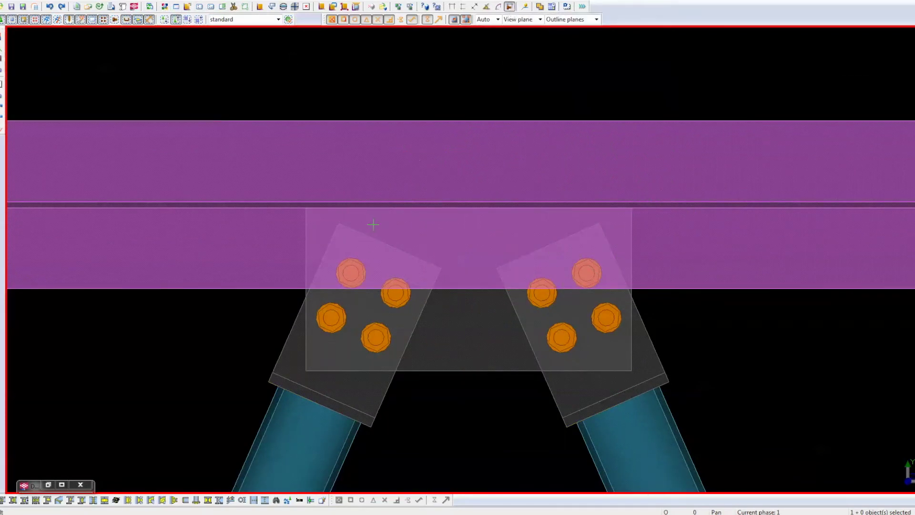
click(383, 290)
click(387, 246)
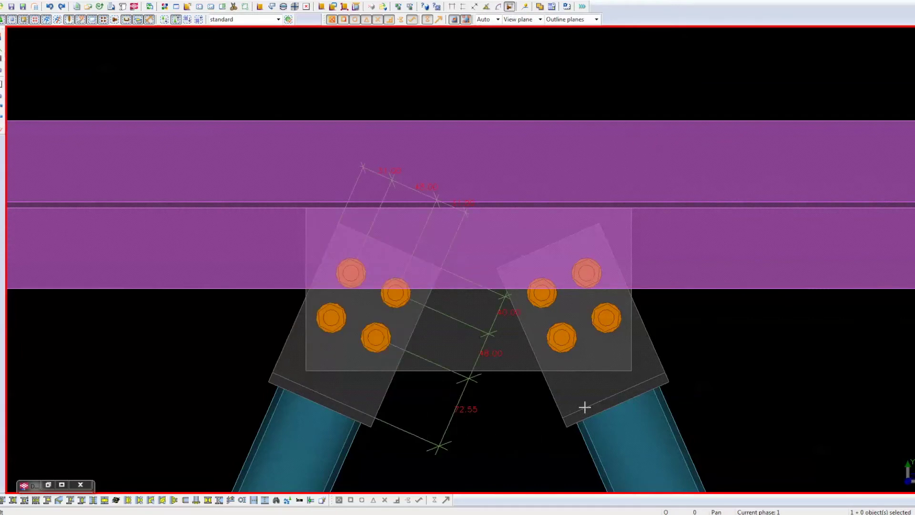
Measure a distance beside the right plate's bolts, then select the right brace
key(f)
click(625, 322)
click(624, 341)
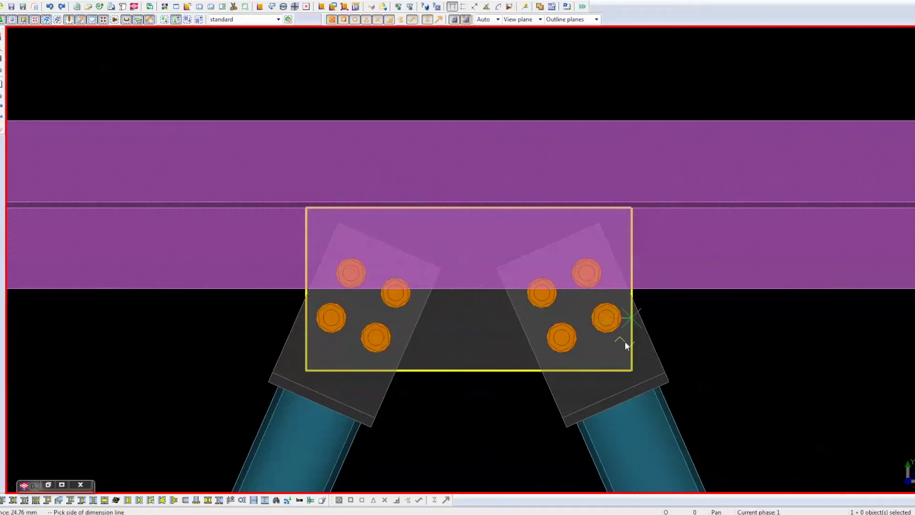
right_click(665, 318)
click(690, 328)
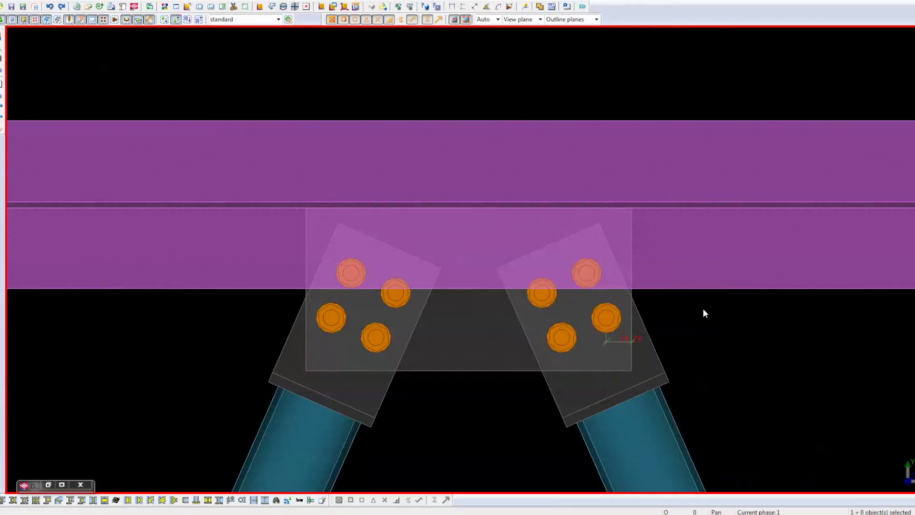
middle_drag(724, 308, 658, 256)
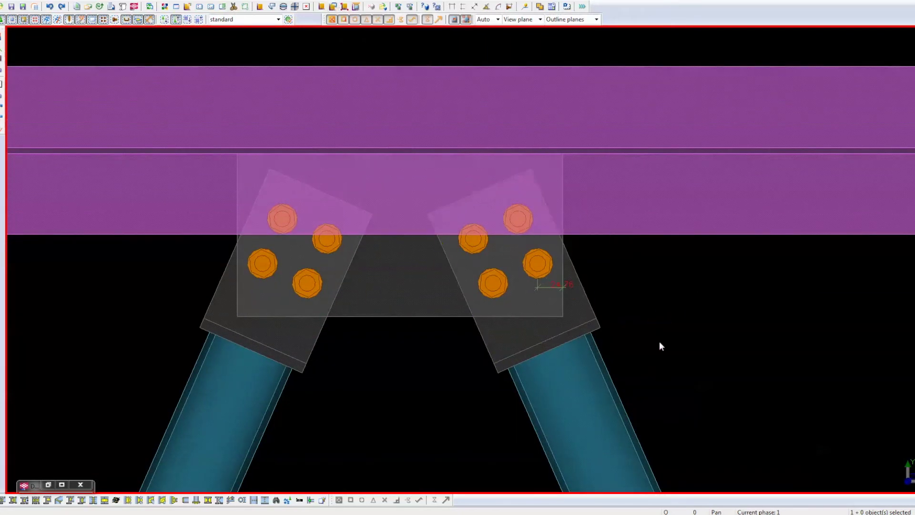
click(582, 365)
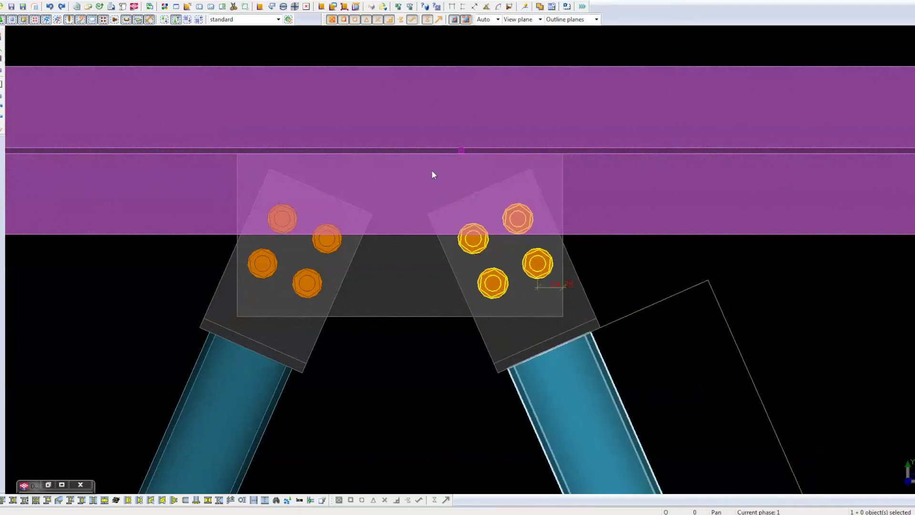
click(475, 170)
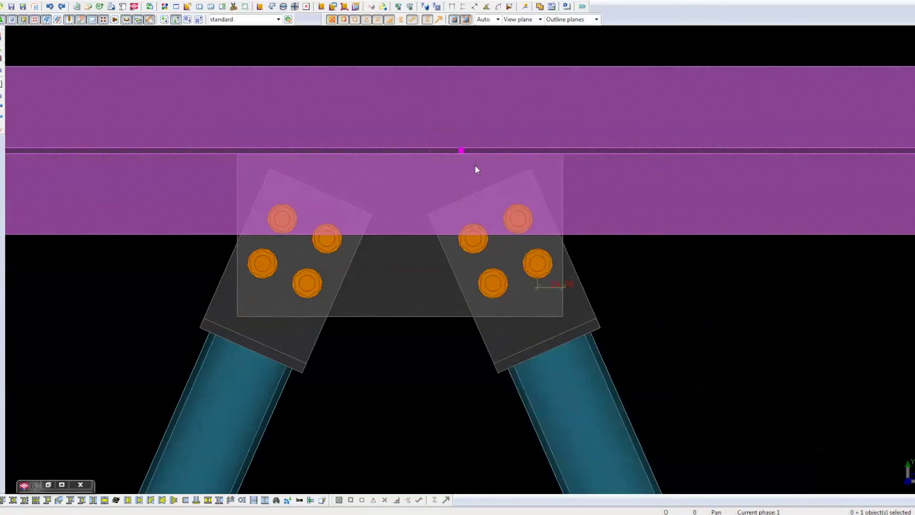
right_click(557, 132)
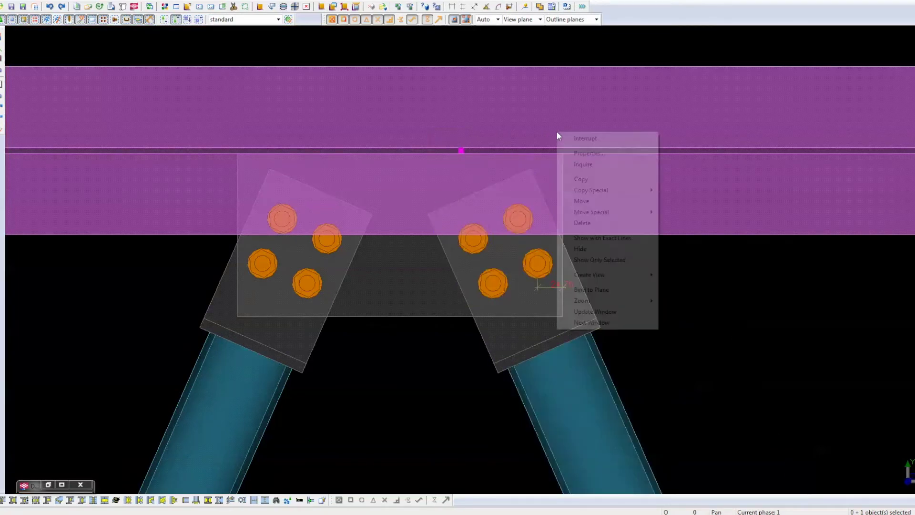
click(588, 201)
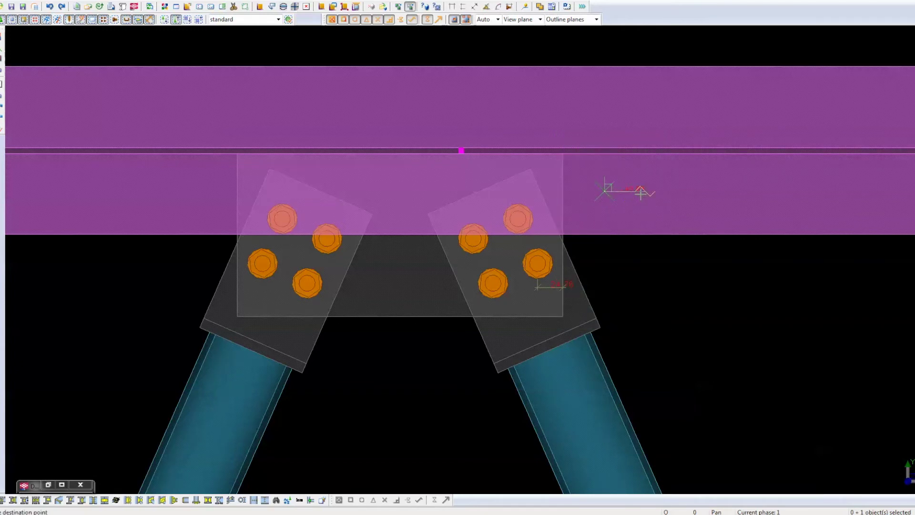
text(10)
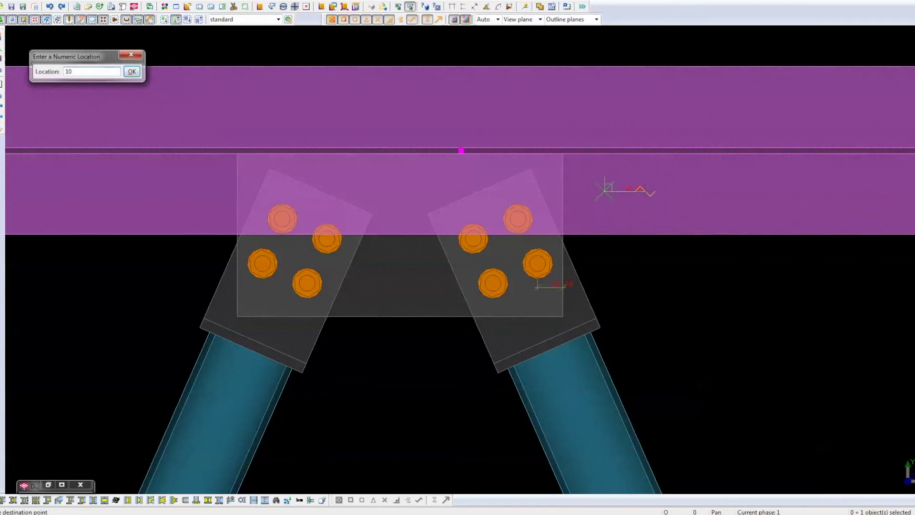
key(Return)
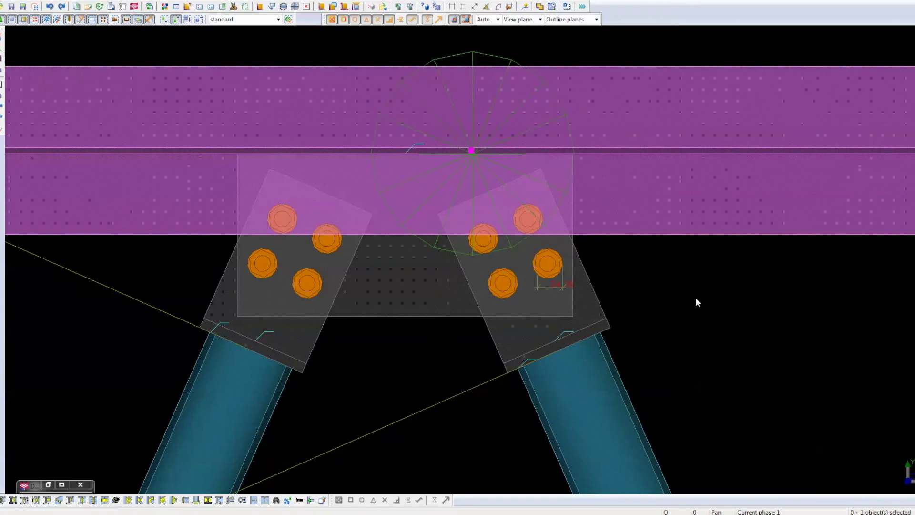
click(528, 206)
click(551, 217)
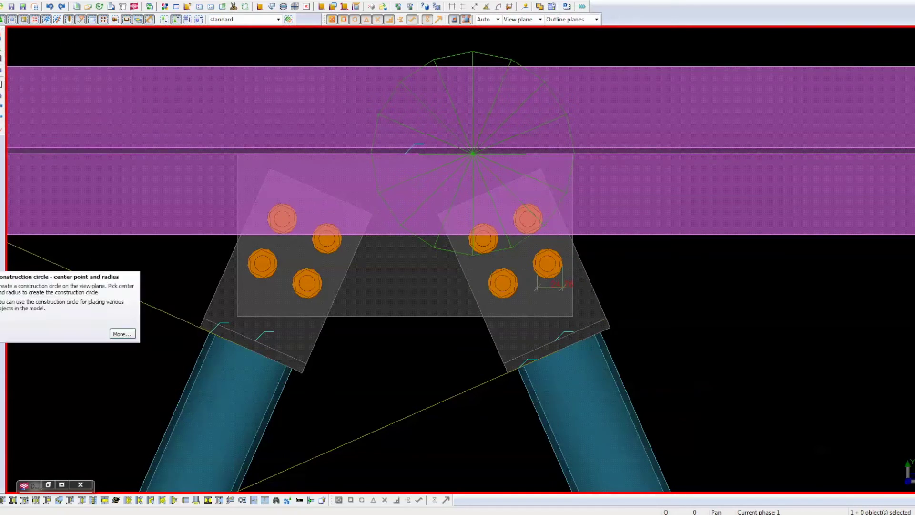
Place a radius-30 construction circle at the gusset plate's lower-right corner
click(3, 257)
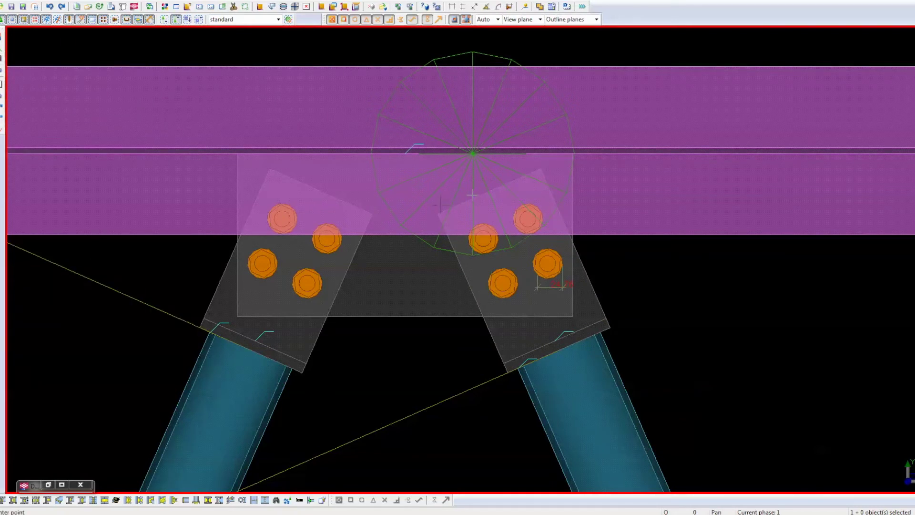
click(572, 319)
text(230)
key(Return)
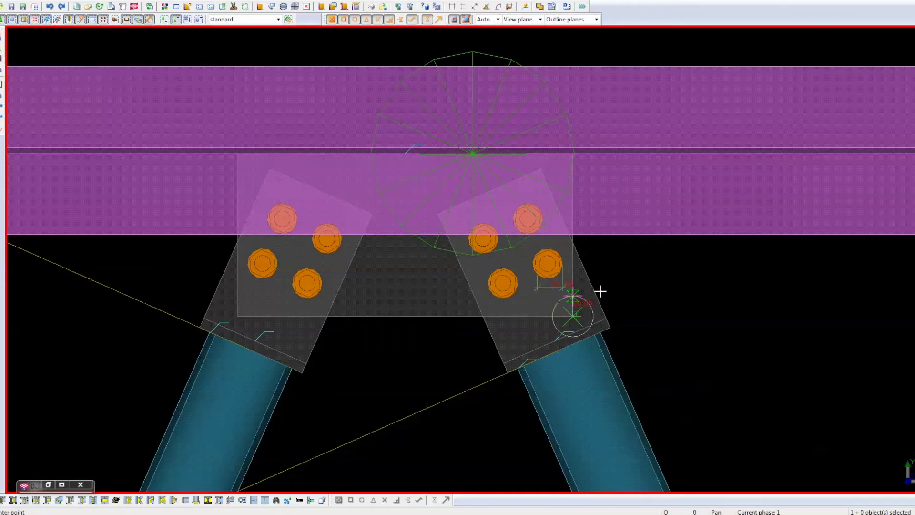
right_click(659, 289)
click(665, 294)
Polygon-cut a diamond-shaped notch into the gusset plate corner around the circle
click(2, 63)
scroll(577, 310, up, 3)
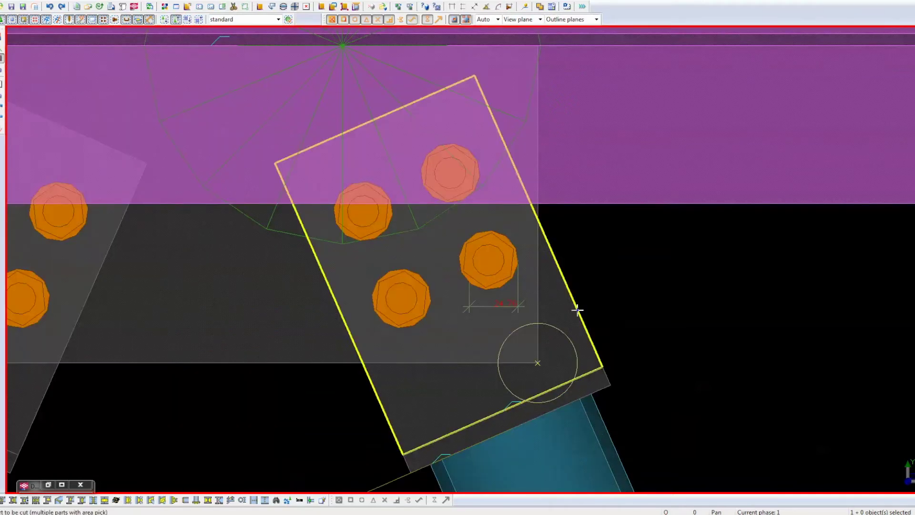
click(537, 352)
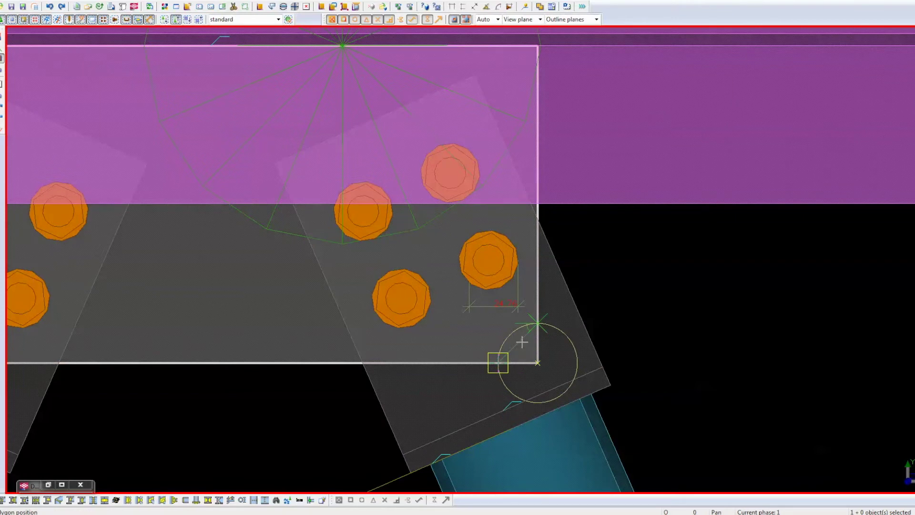
click(537, 363)
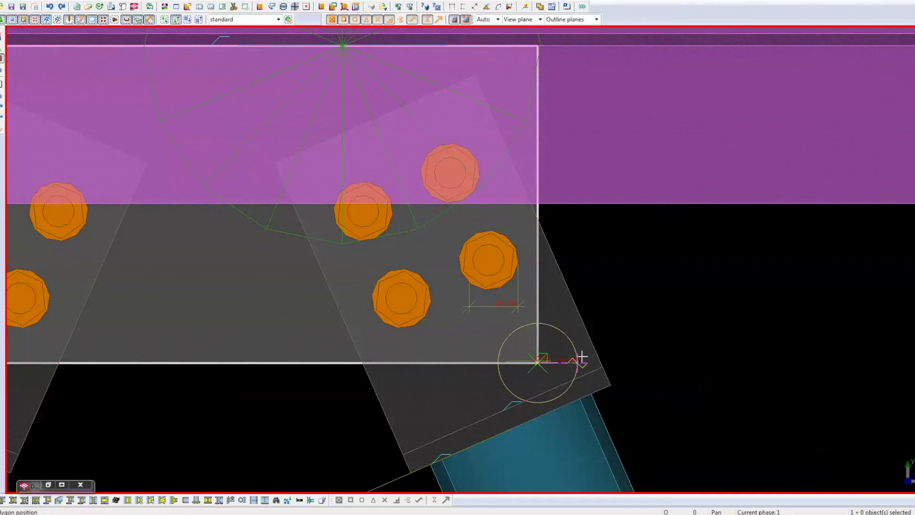
click(437, 215)
click(450, 101)
middle_click(551, 282)
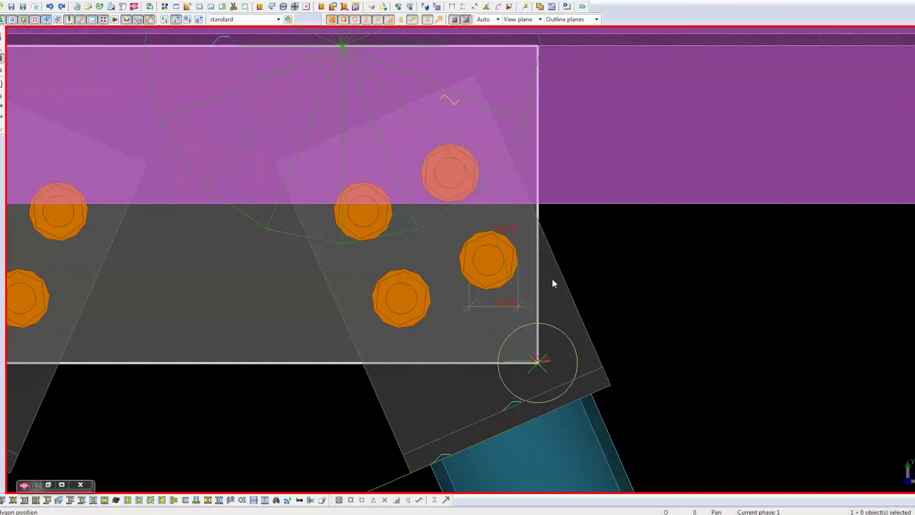
click(537, 321)
click(579, 363)
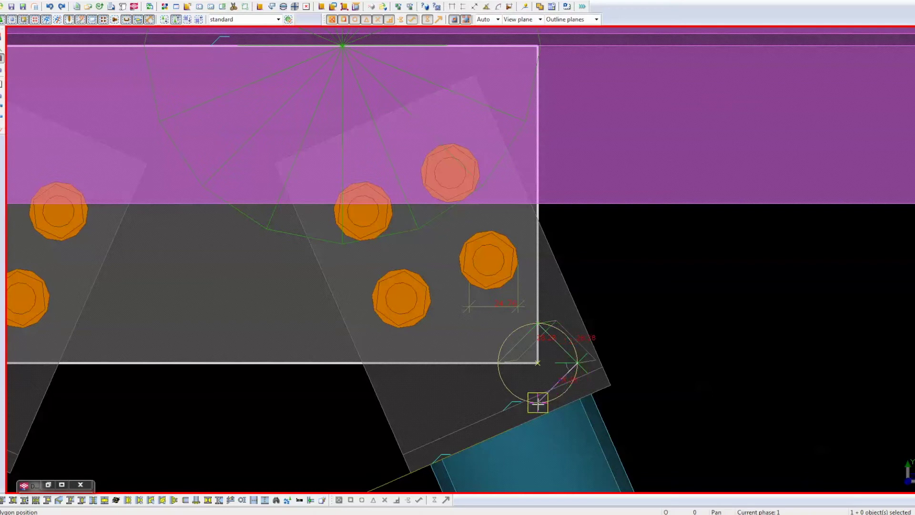
middle_click(496, 362)
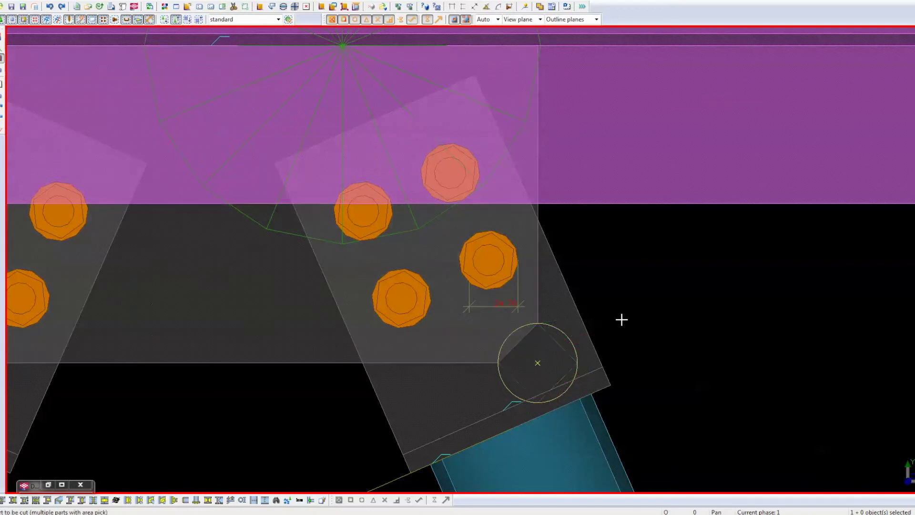
right_click(637, 276)
scroll(600, 245, down, 1)
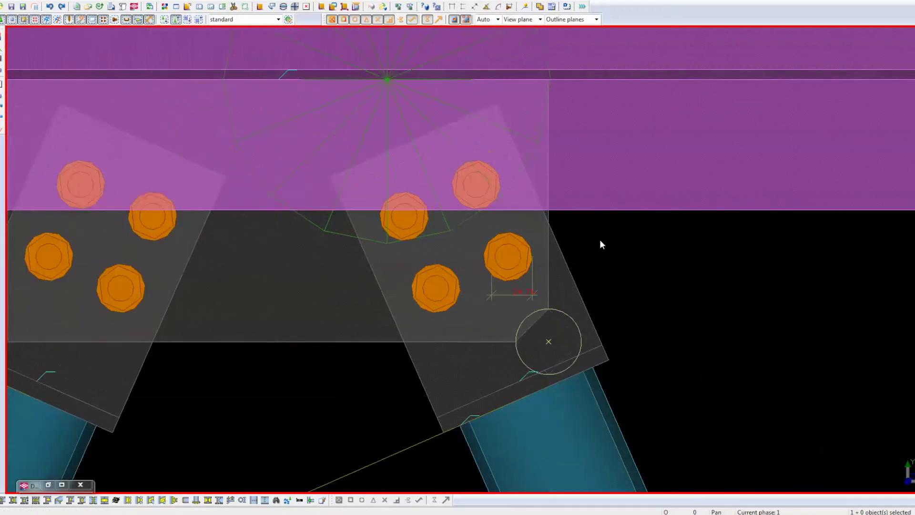
scroll(599, 245, down, 1)
scroll(406, 239, down, 2)
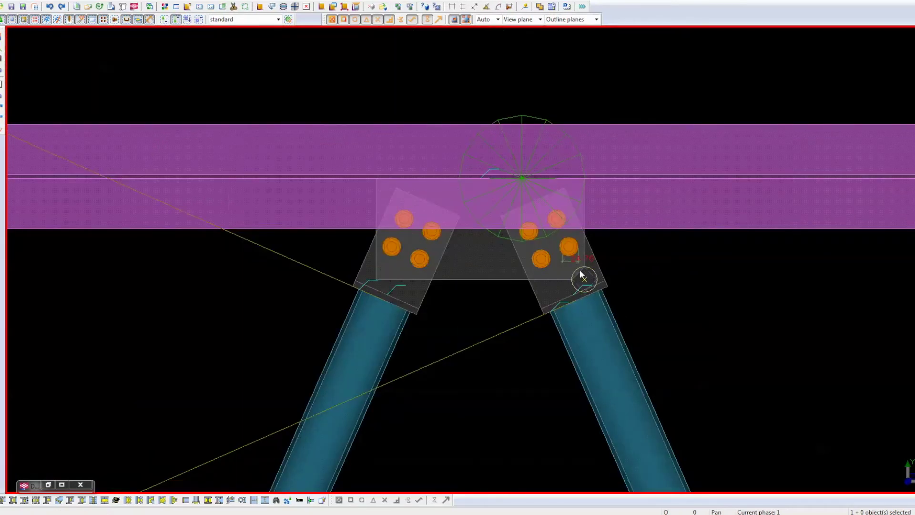
scroll(581, 275, up, 2)
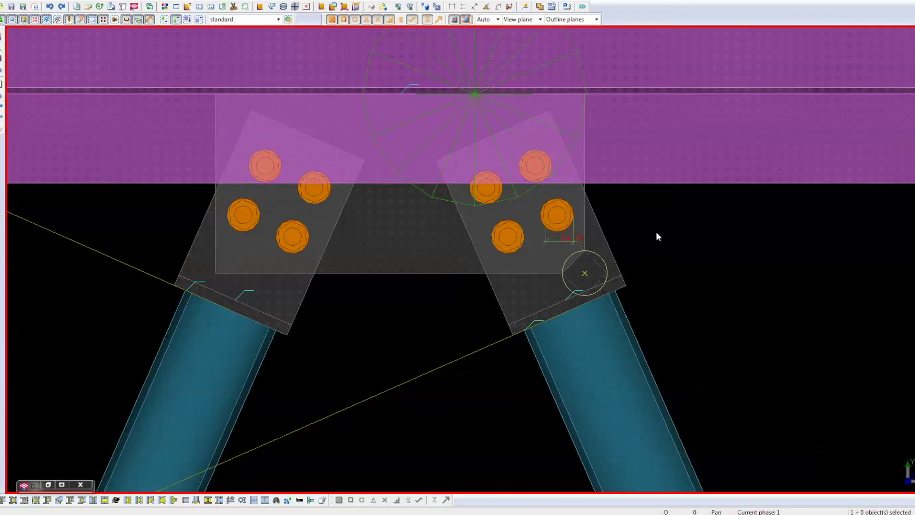
Measure from the left and right plates' top bolts to the beam line, then select the right brace
middle_drag(684, 210, 608, 230)
scroll(608, 230, down, 2)
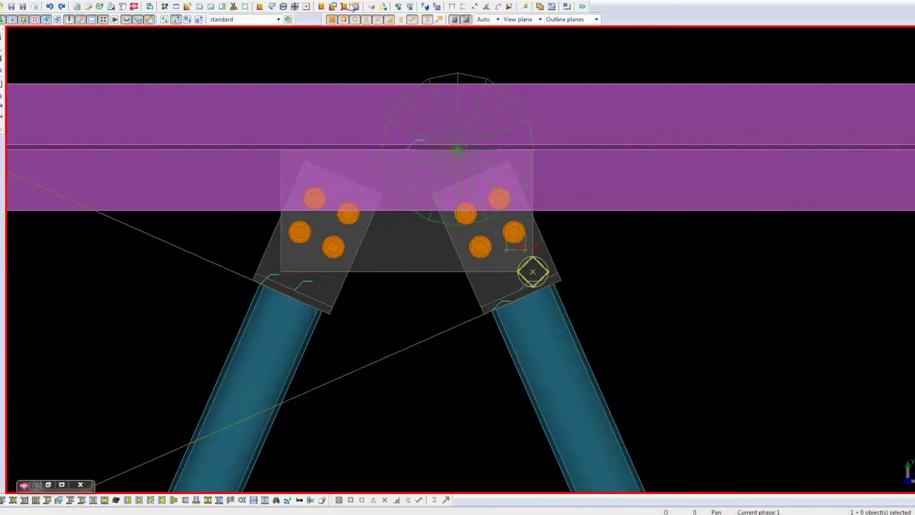
click(464, 7)
click(313, 197)
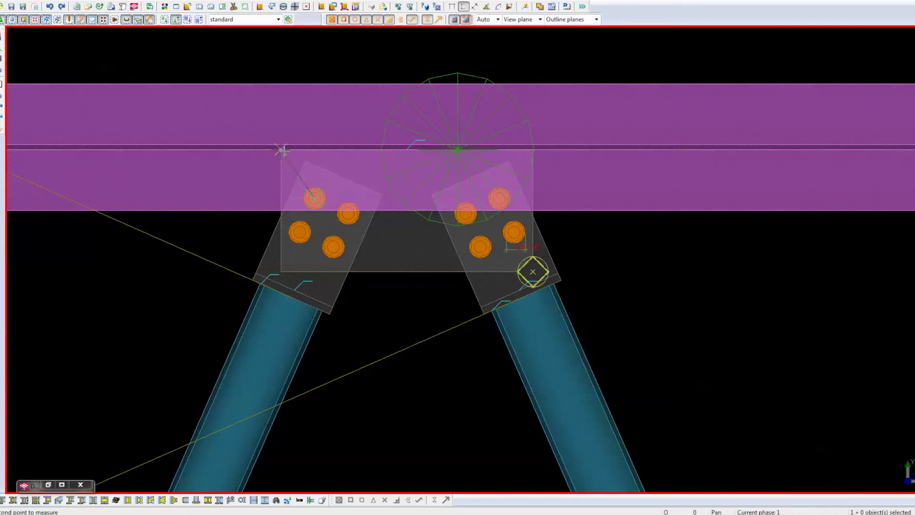
click(240, 150)
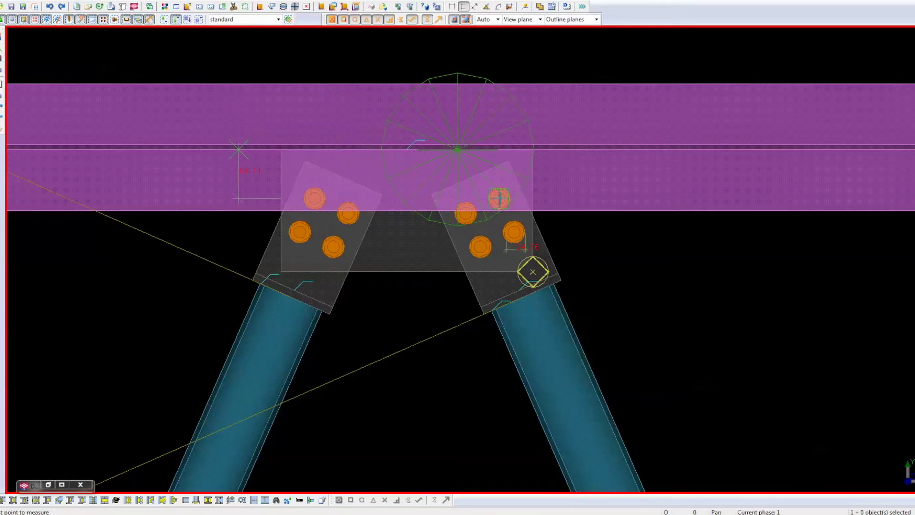
click(499, 198)
click(574, 152)
right_click(629, 158)
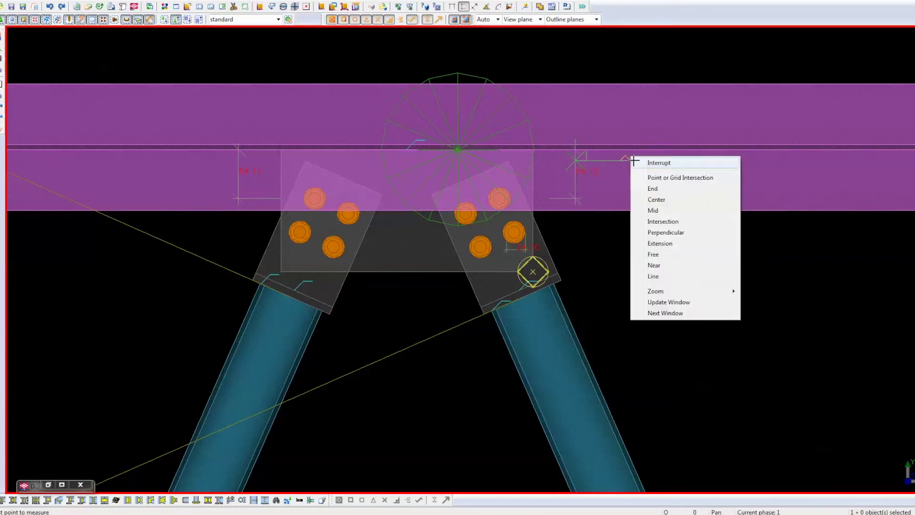
click(649, 163)
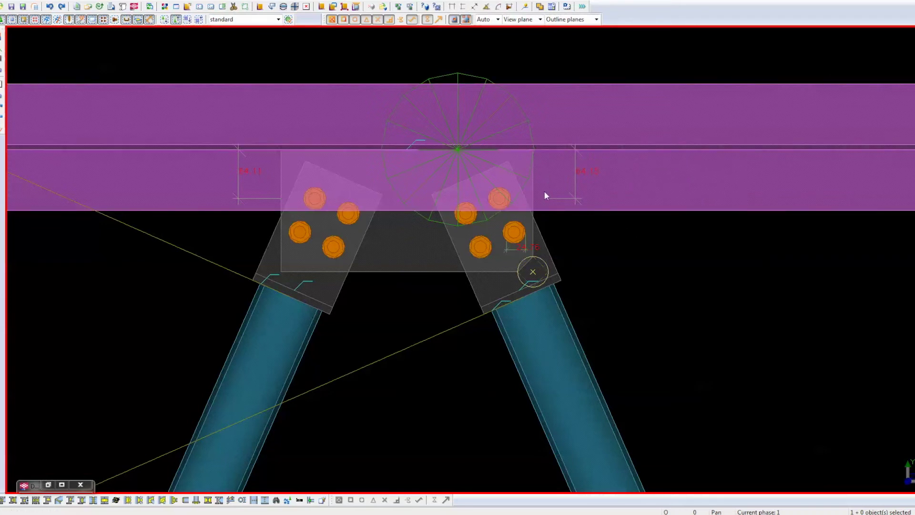
click(533, 304)
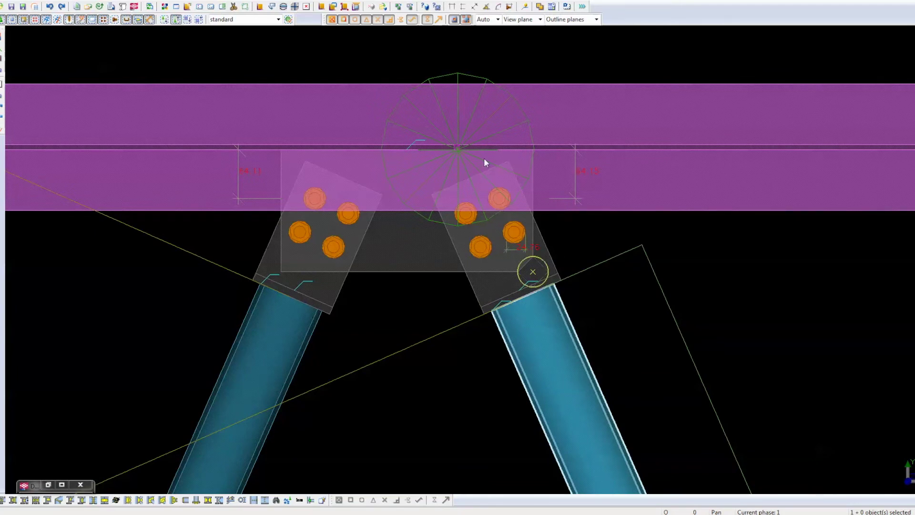
Move the diamond cut away from the right gusset plate's corner
click(439, 133)
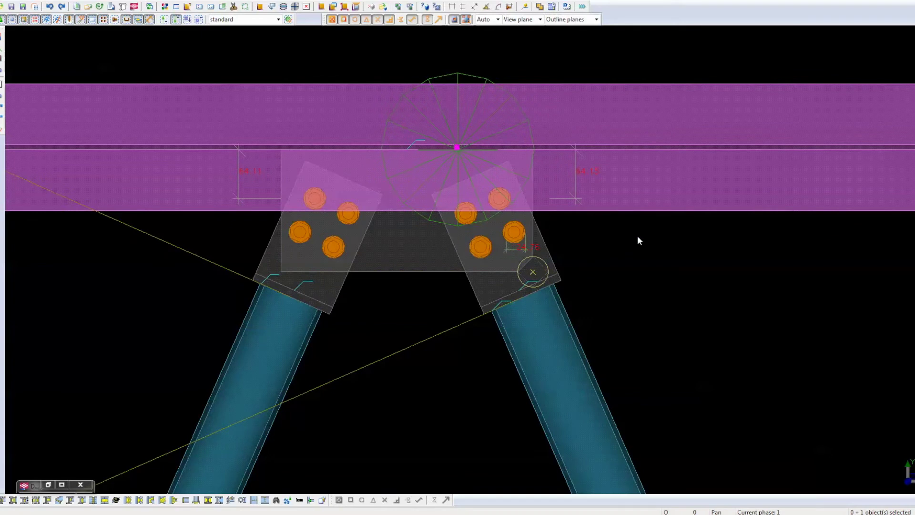
right_drag(638, 240, 672, 291)
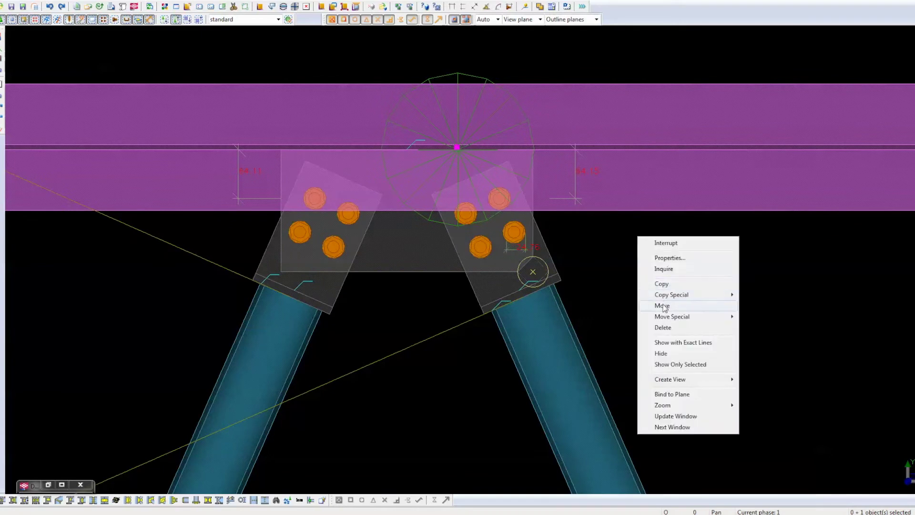
click(663, 306)
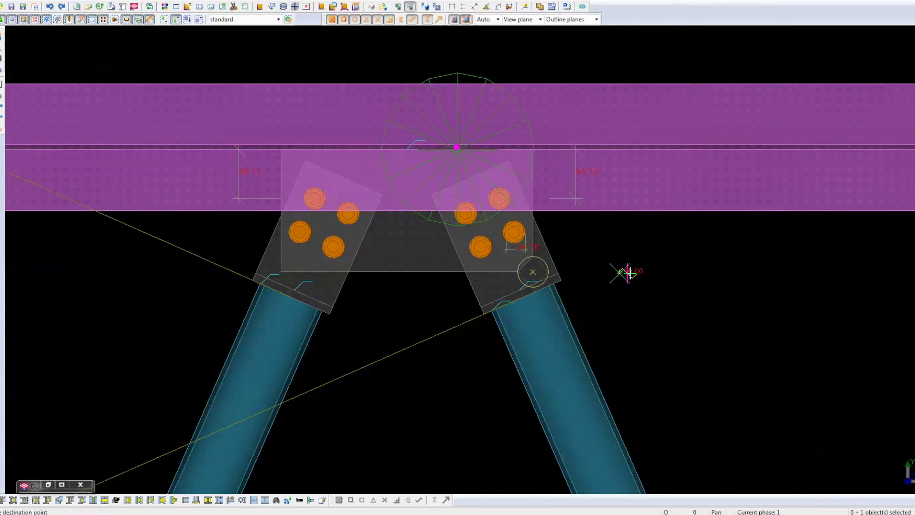
scroll(533, 277, up, 2)
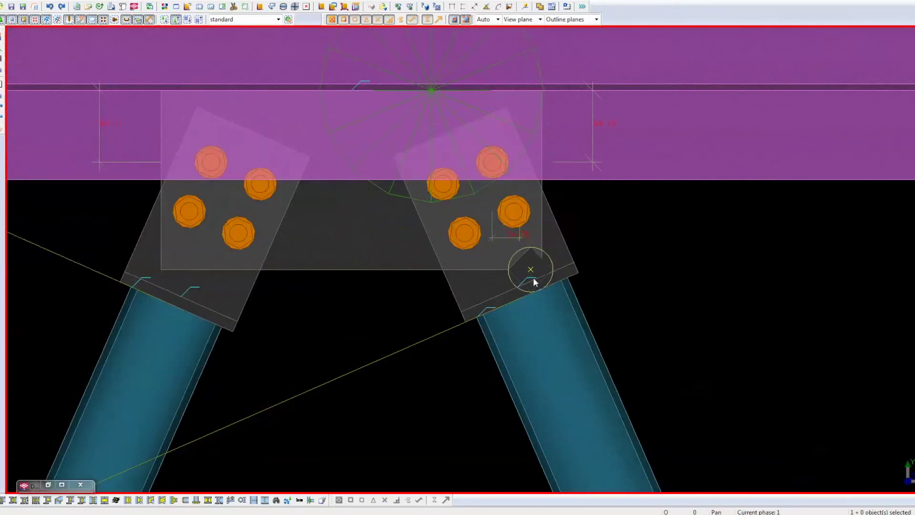
scroll(543, 273, up, 1)
scroll(547, 261, up, 2)
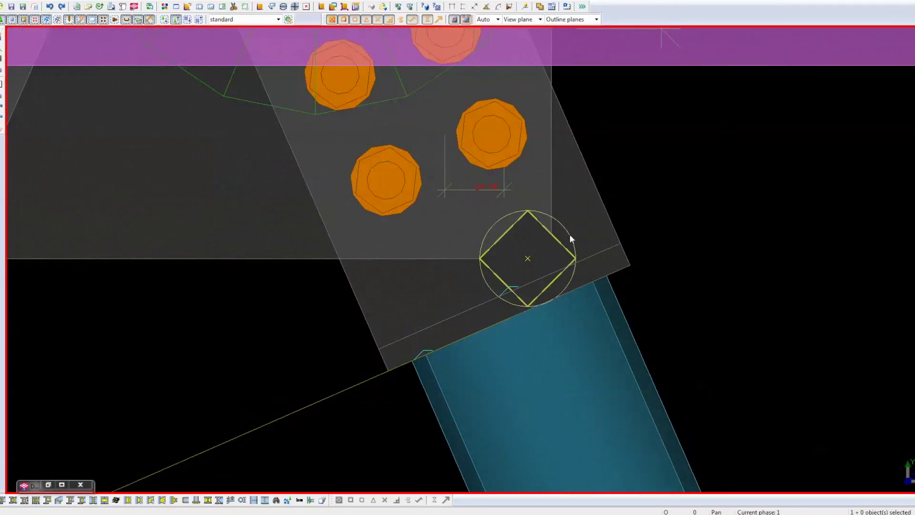
right_click(672, 243)
click(673, 251)
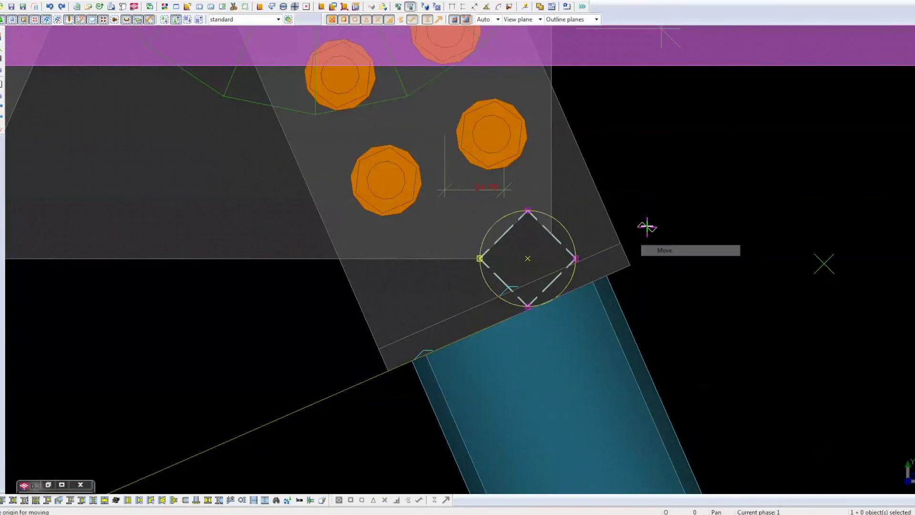
click(668, 228)
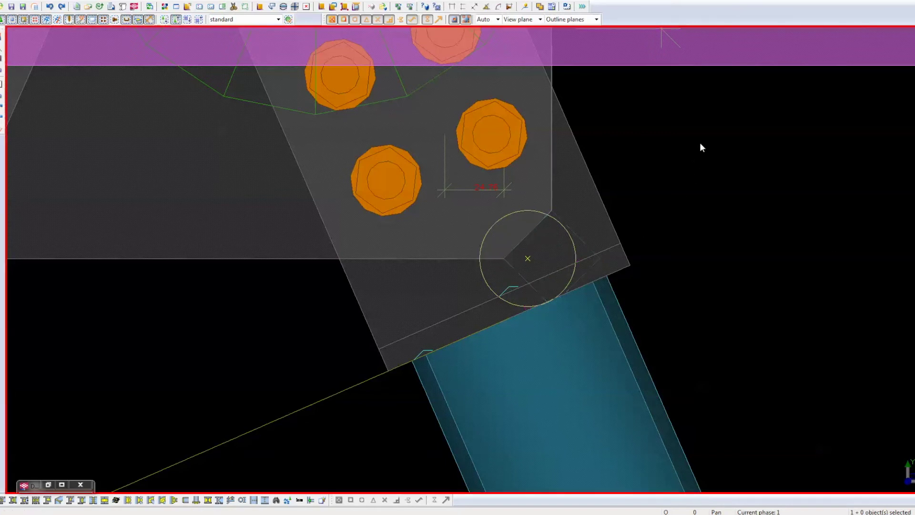
scroll(669, 265, down, 2)
scroll(614, 287, down, 2)
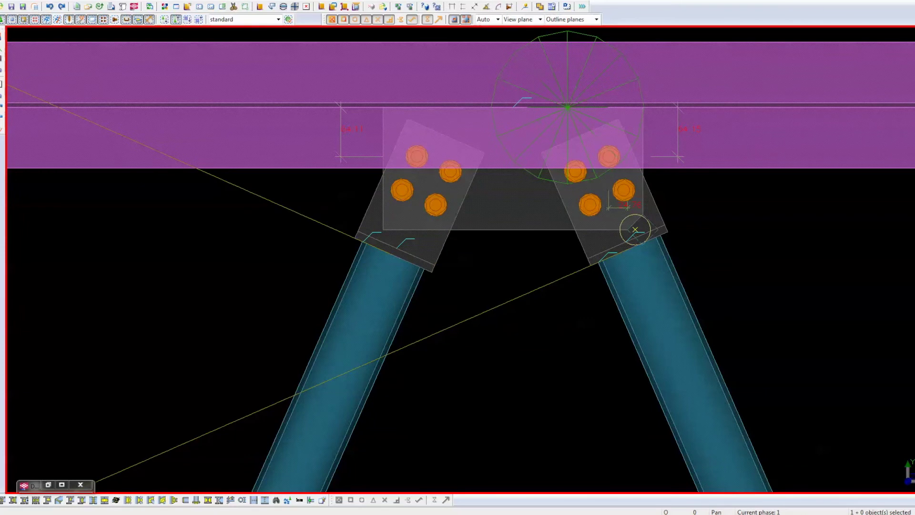
double_click(288, 20)
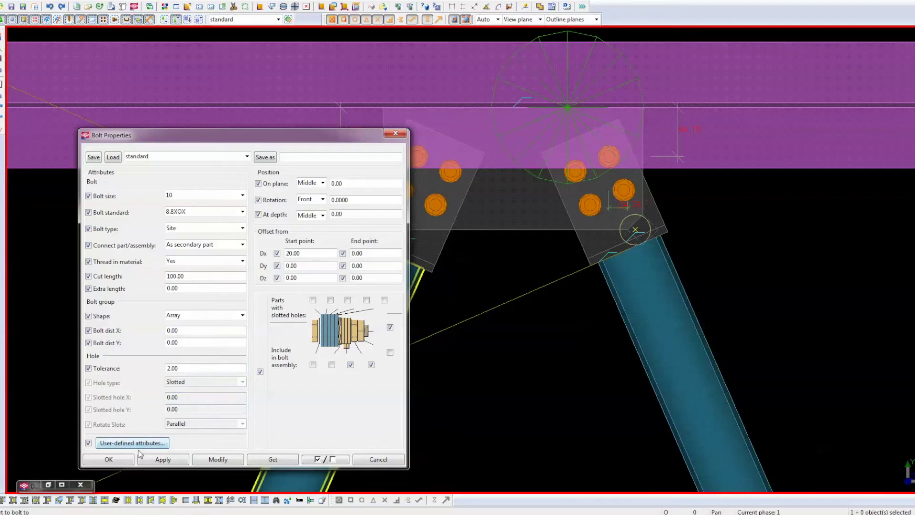
Add a single bolt to the central gusset plate between two picked positions
click(109, 459)
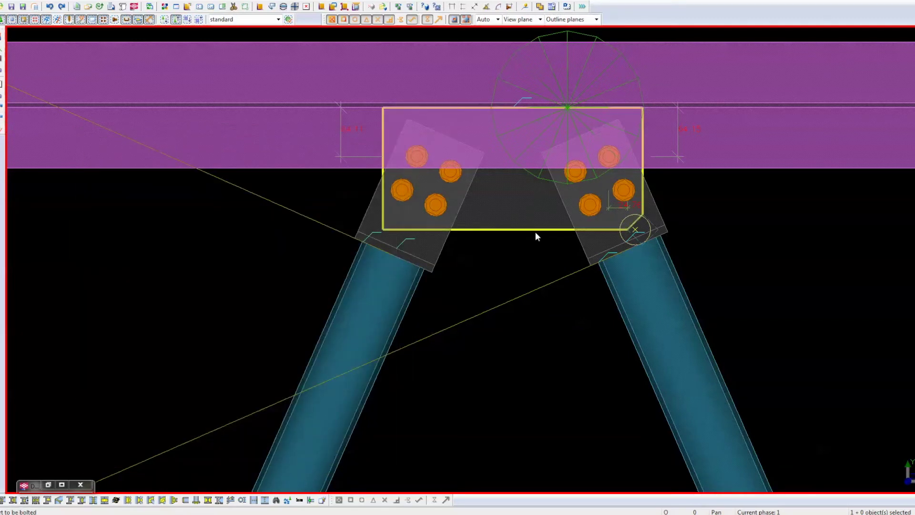
click(535, 233)
middle_drag(562, 243, 506, 299)
scroll(510, 271, up, 3)
middle_click(485, 214)
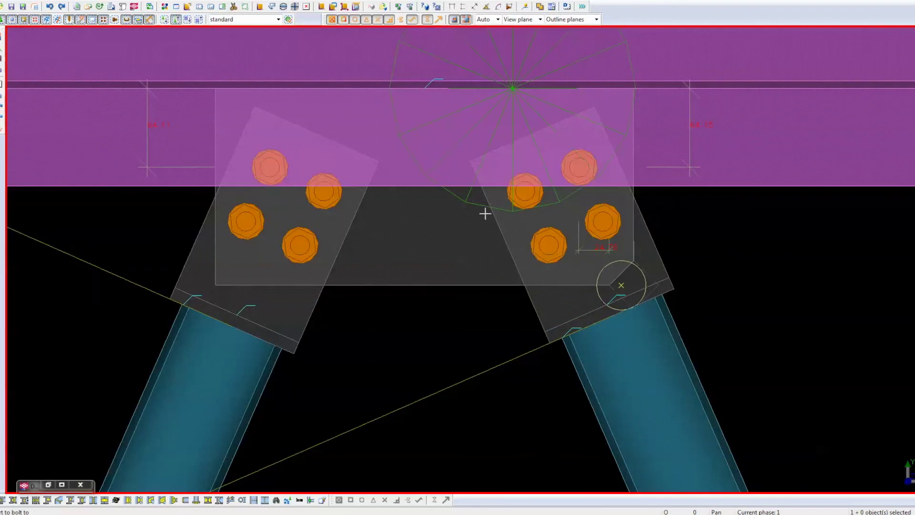
click(470, 285)
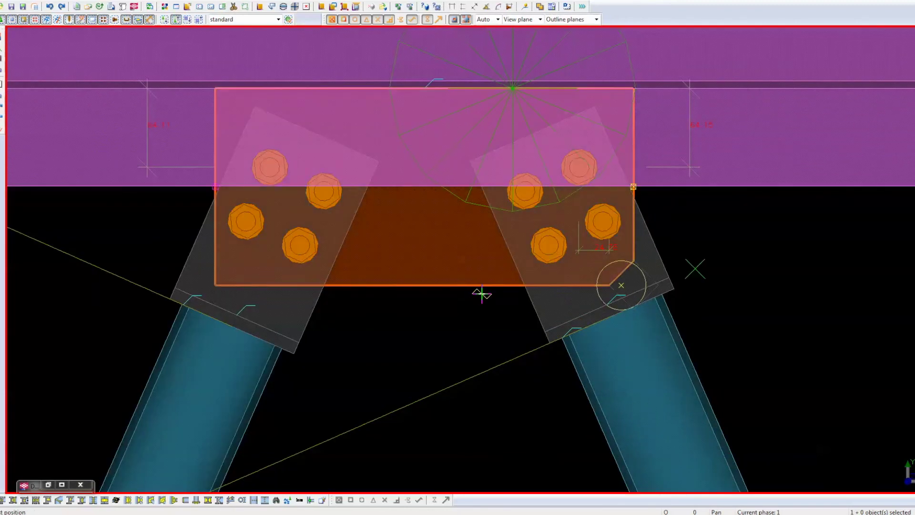
click(472, 284)
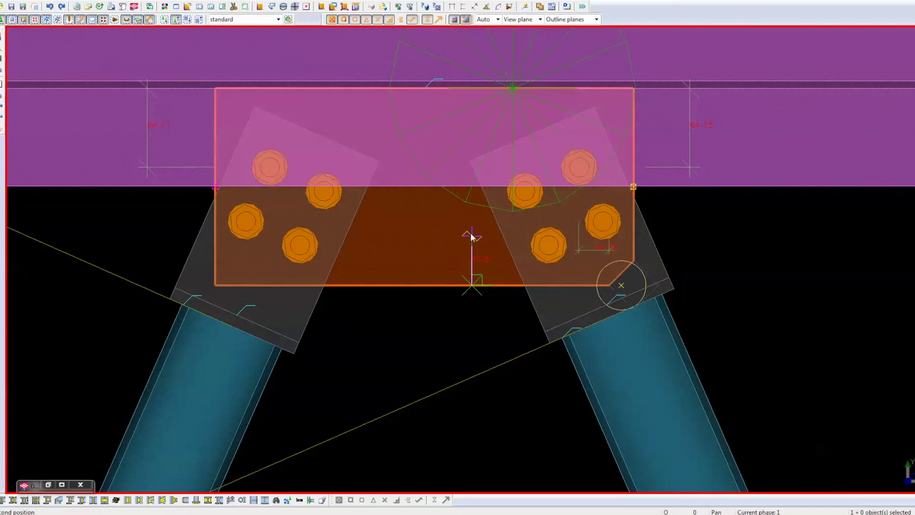
click(471, 236)
right_click(482, 292)
click(505, 301)
Shift the new bolt sideways to the right
right_click(469, 315)
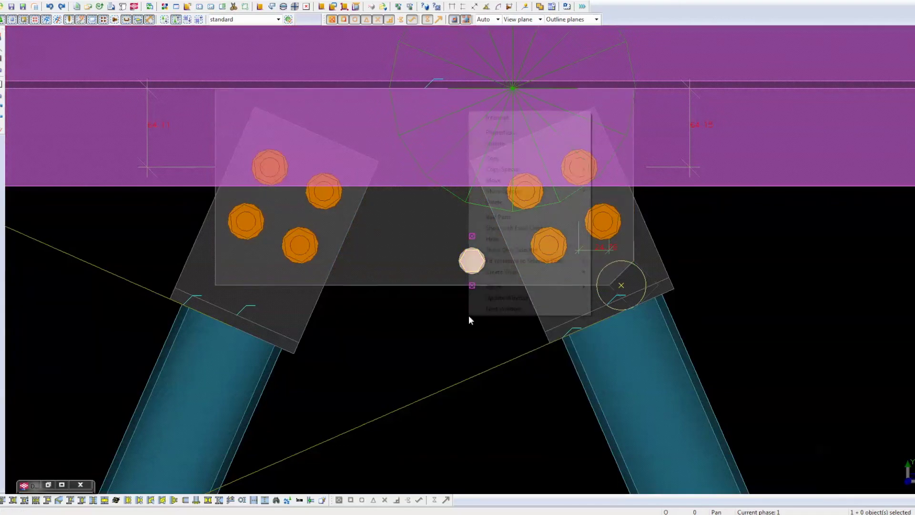
click(494, 181)
click(471, 285)
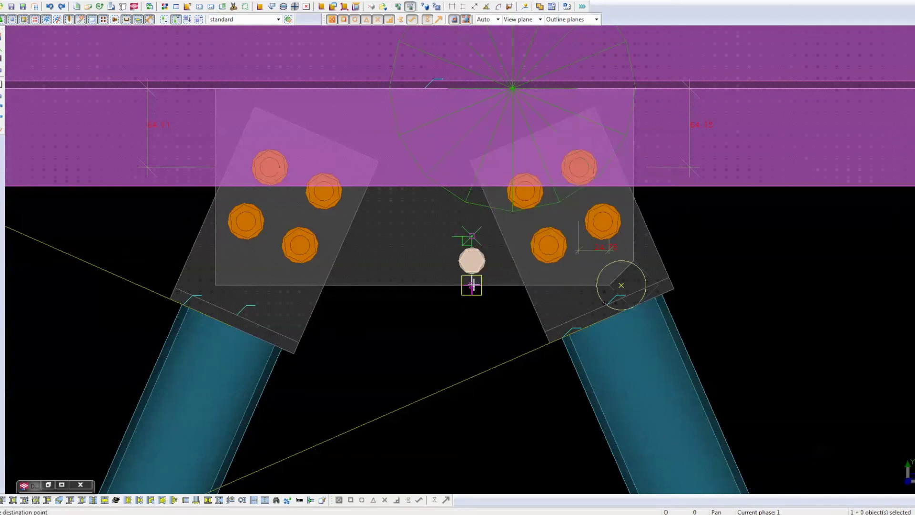
click(496, 285)
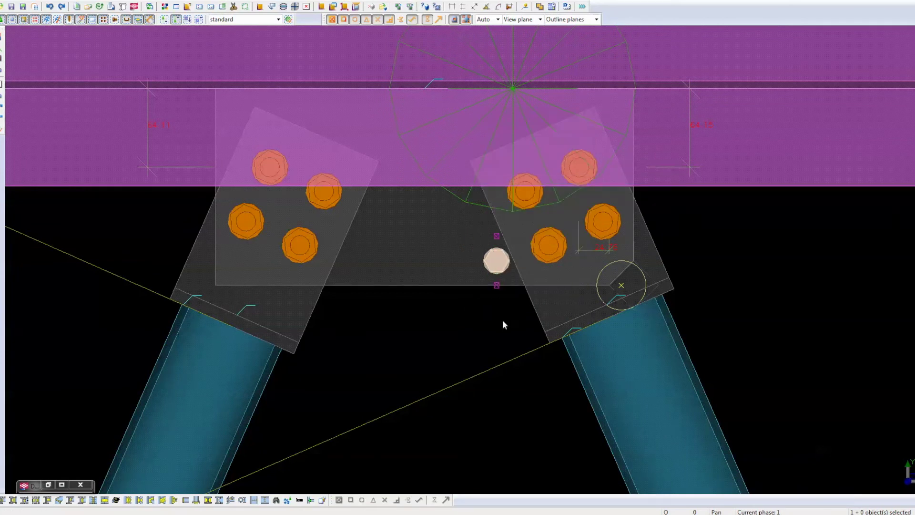
Exclude parts from the bolt's assembly via Include in bolt assembly, and apply
double_click(497, 261)
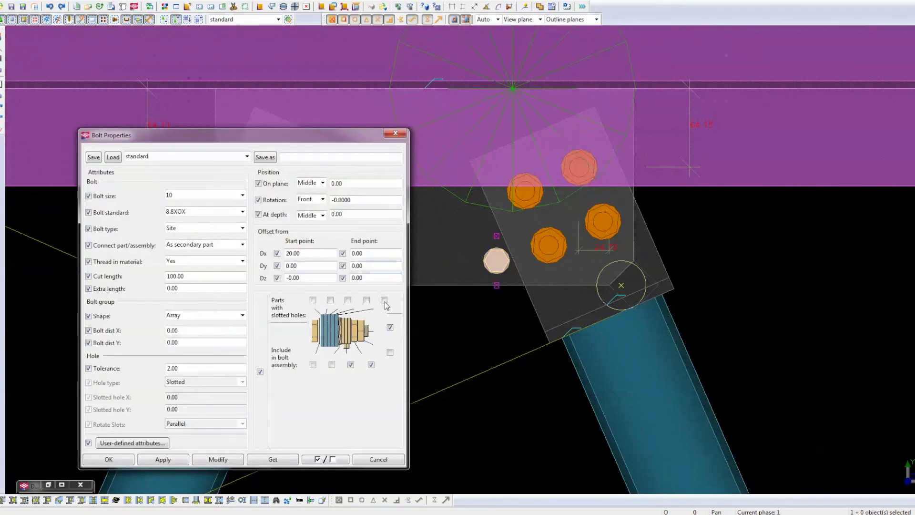
click(390, 327)
click(207, 460)
click(108, 460)
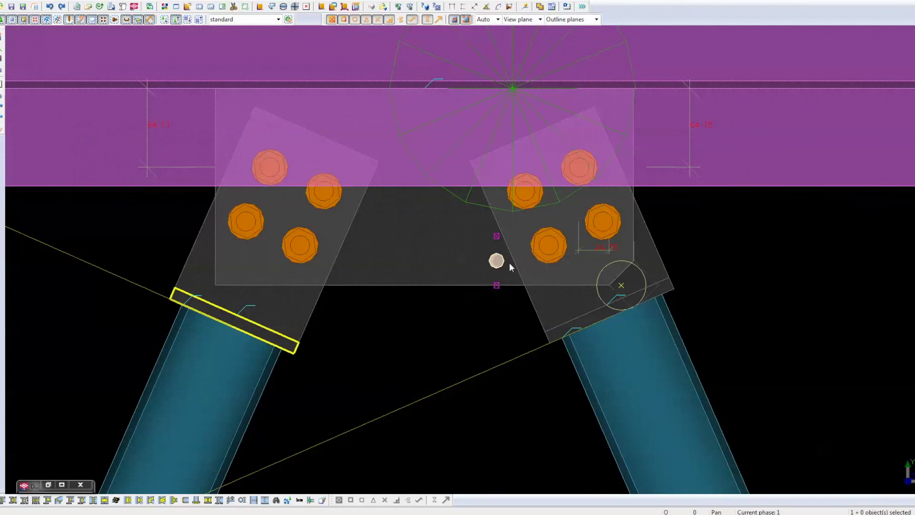
click(455, 327)
scroll(478, 253, up, 2)
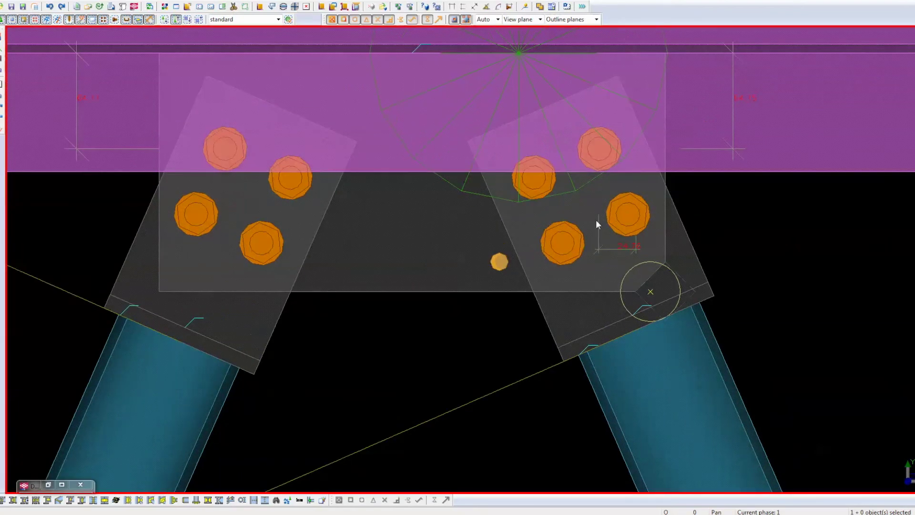
scroll(596, 224, down, 1)
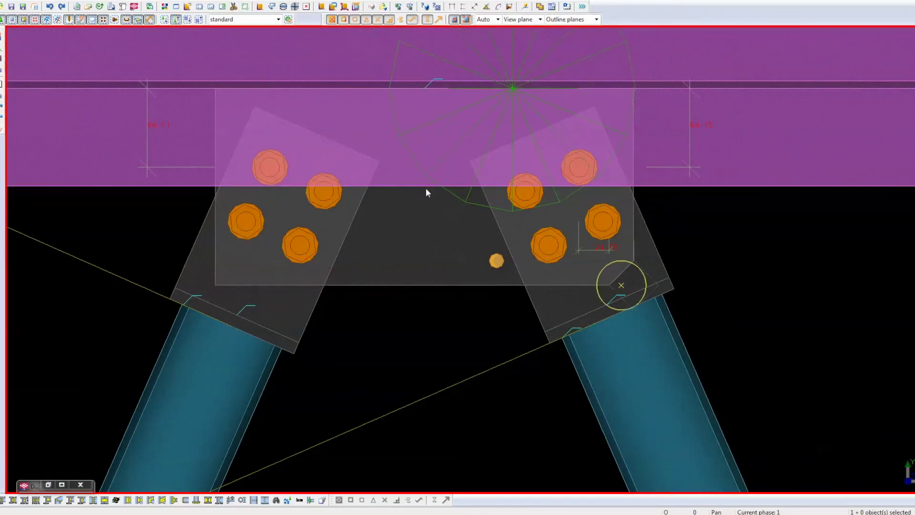
Number modified objects and save the numbers, making the brace assembly AS/106
middle_drag(740, 219, 553, 224)
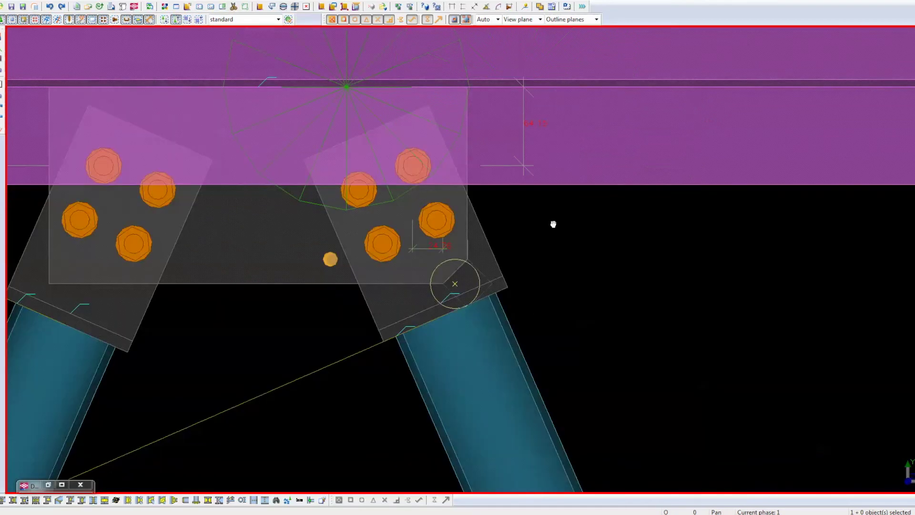
middle_drag(482, 285, 578, 258)
scroll(579, 258, down, 1)
scroll(612, 255, down, 1)
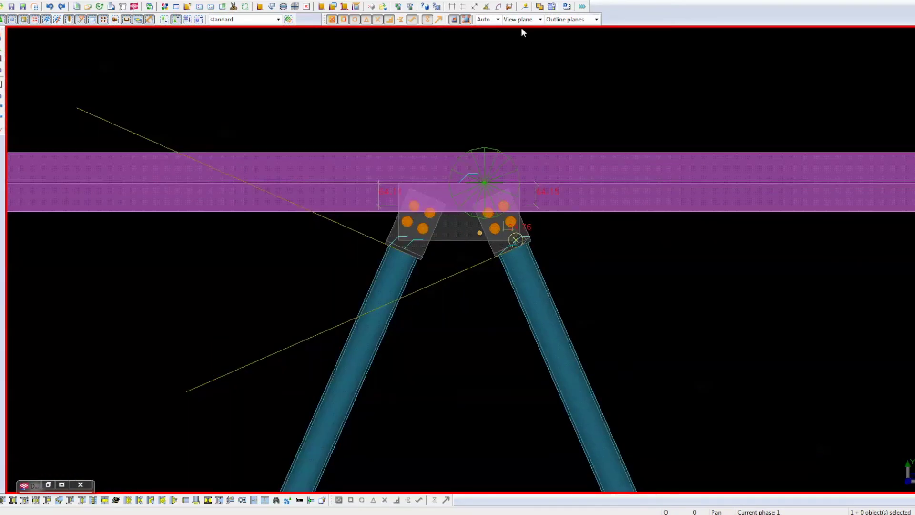
click(526, 6)
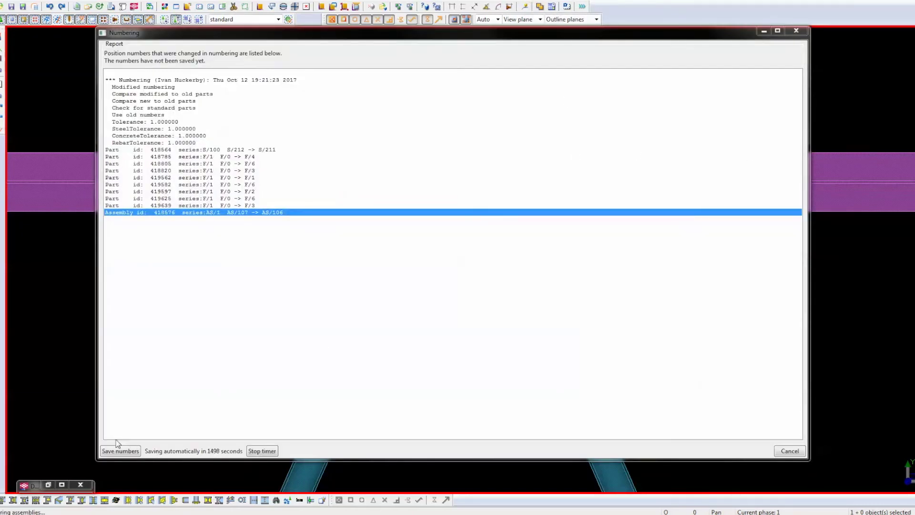
click(119, 450)
right_click(545, 137)
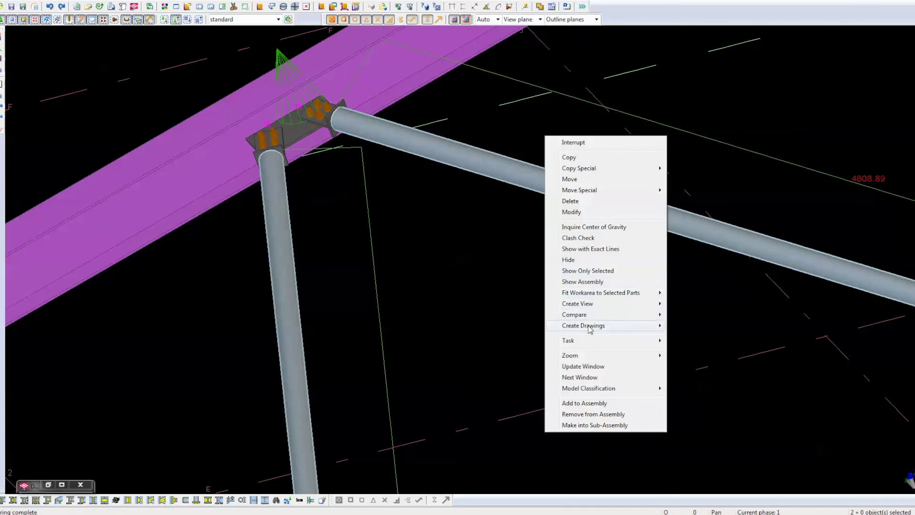
Create brace assembly drawings, filter the list by parts, and open AS.106 BRACE
mouse_move(583, 325)
click(693, 338)
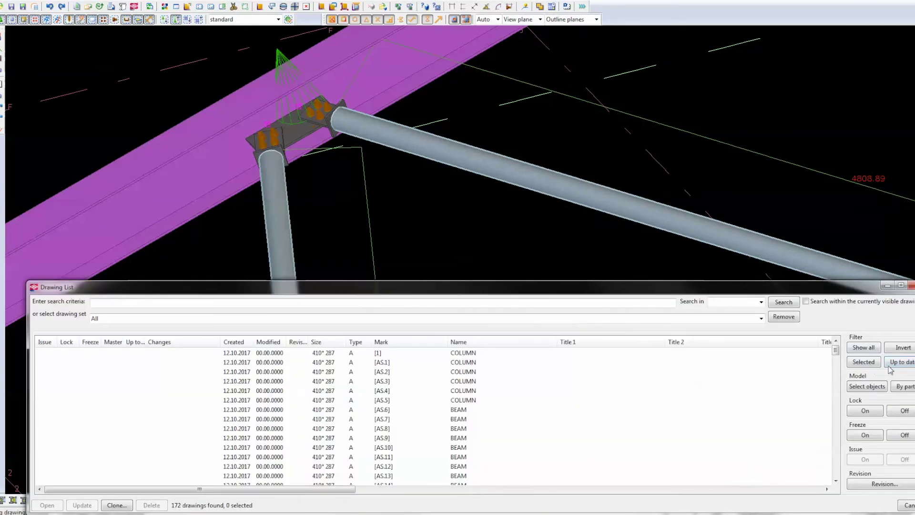
click(905, 387)
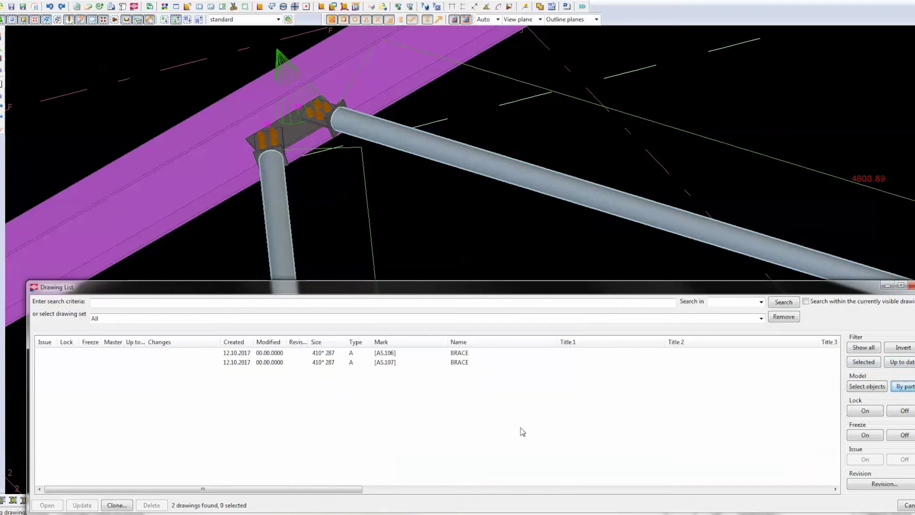
click(386, 355)
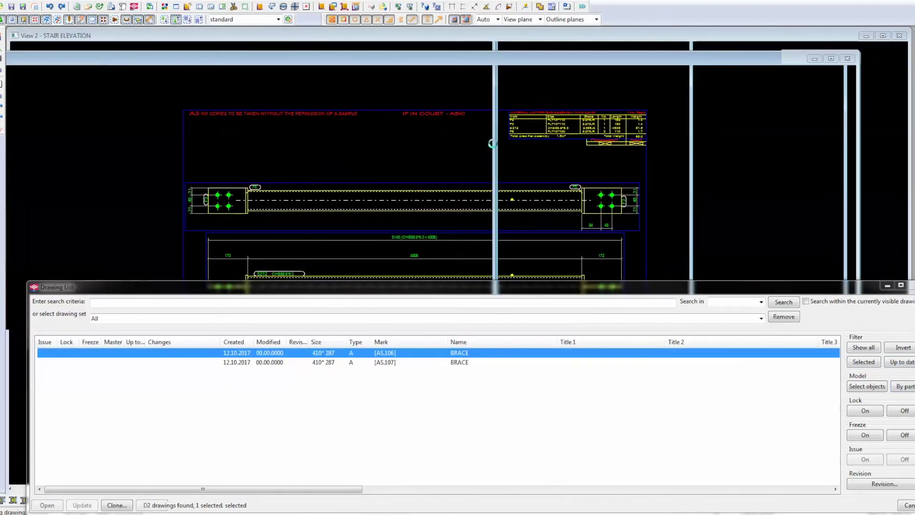
scroll(543, 68, up, 3)
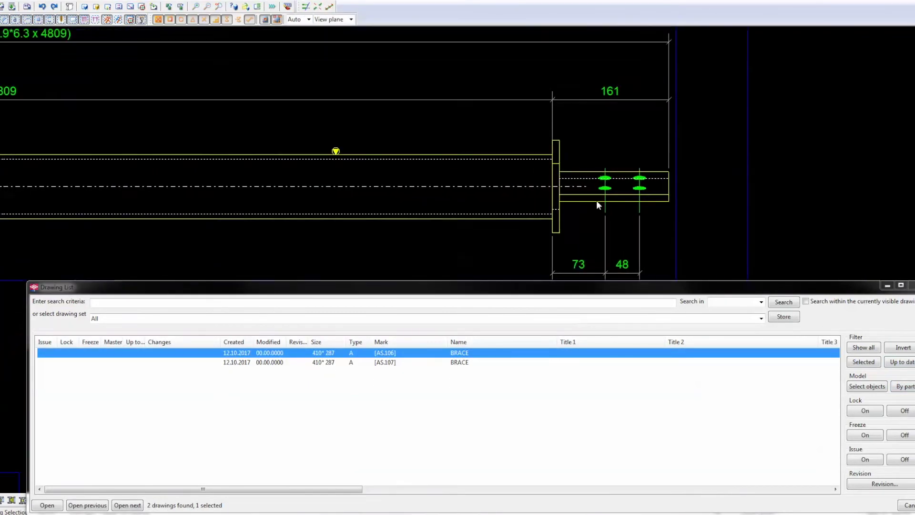
scroll(597, 200, down, 2)
scroll(784, 130, down, 2)
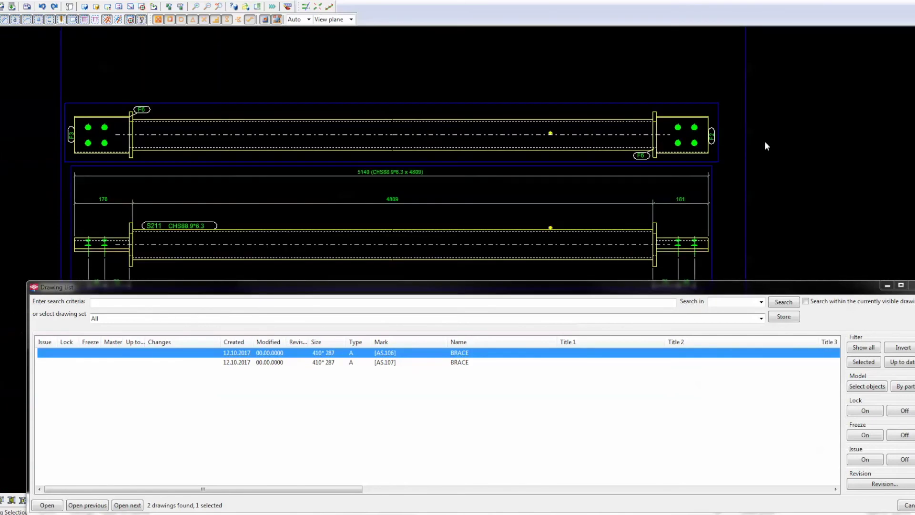
scroll(764, 142, down, 2)
scroll(674, 186, up, 1)
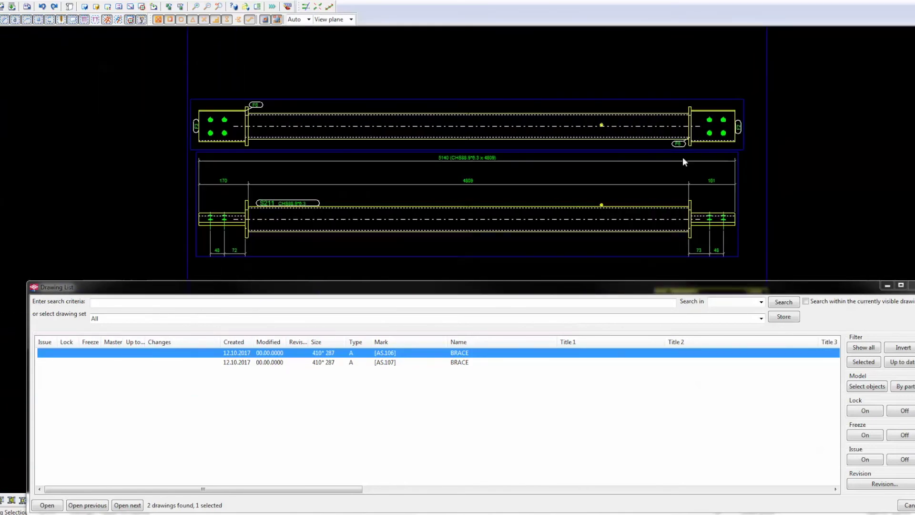
scroll(682, 156, up, 1)
scroll(538, 158, up, 1)
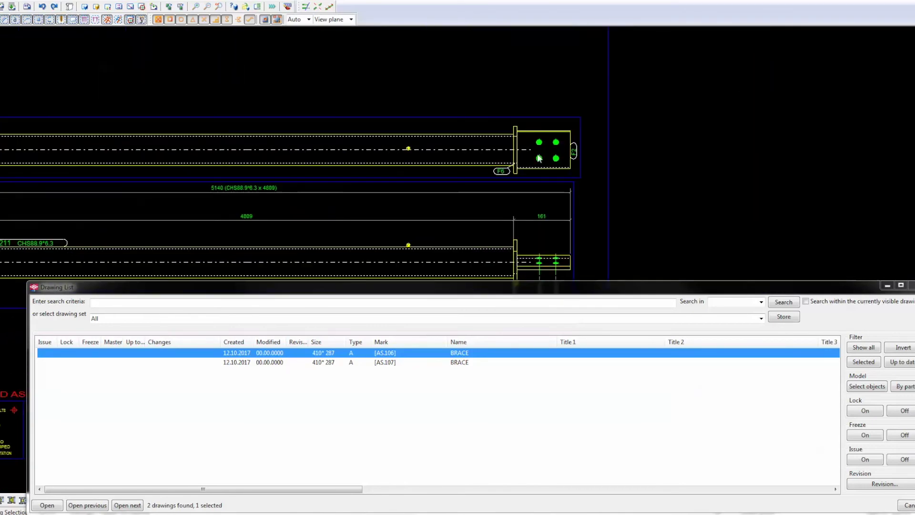
double_click(458, 84)
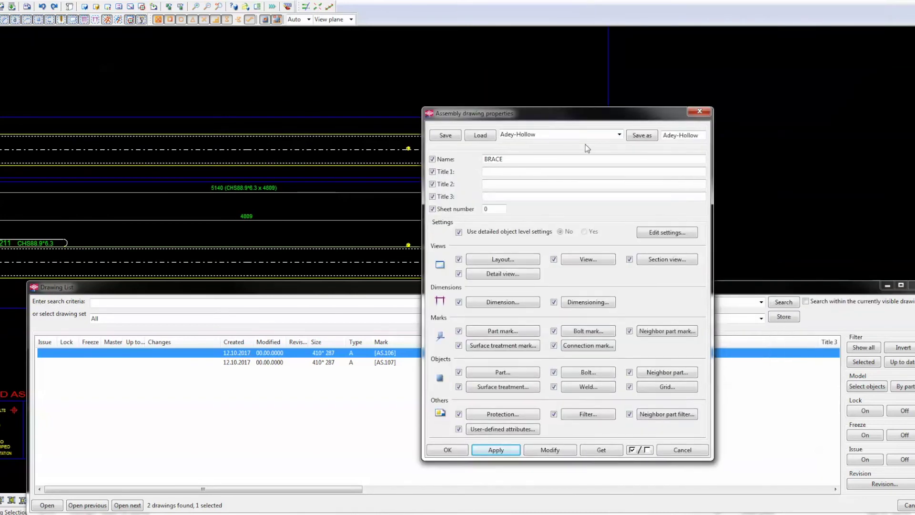
Keep the view coordinate system local, close the drawing settings, and minimize the Drawing List
click(566, 259)
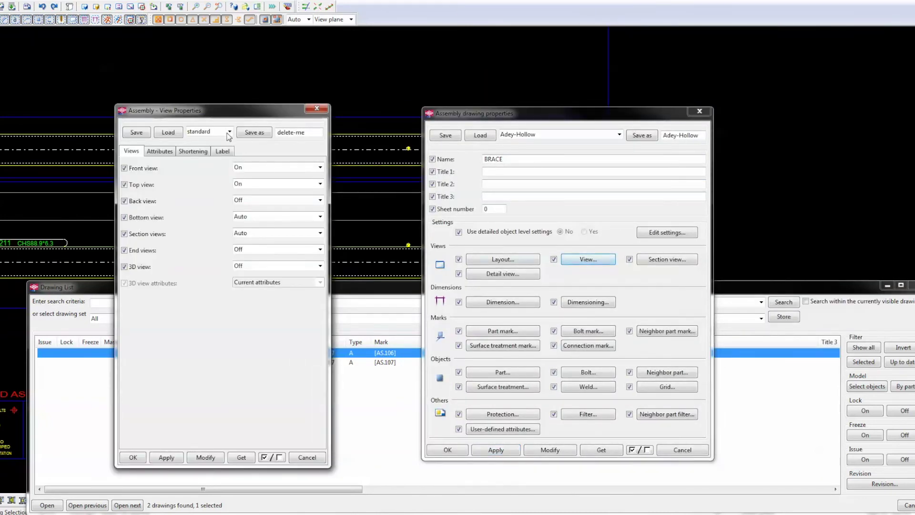
click(161, 152)
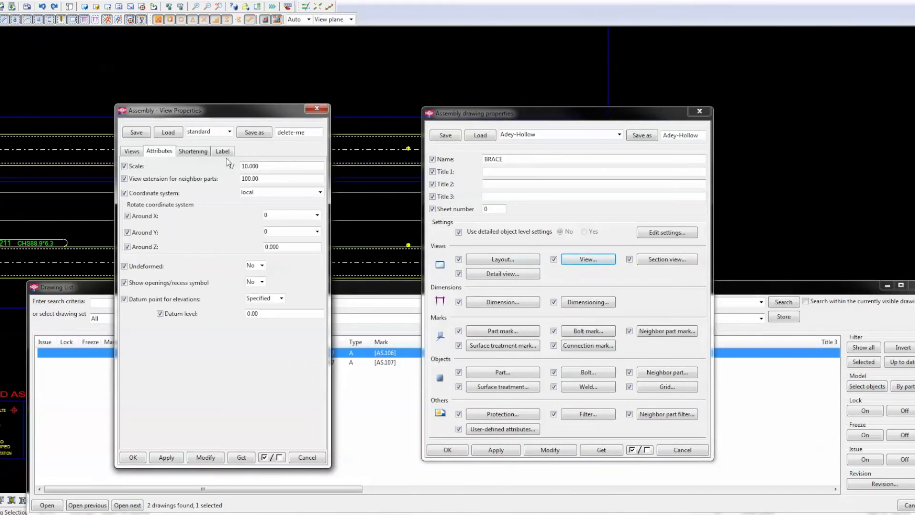
click(254, 192)
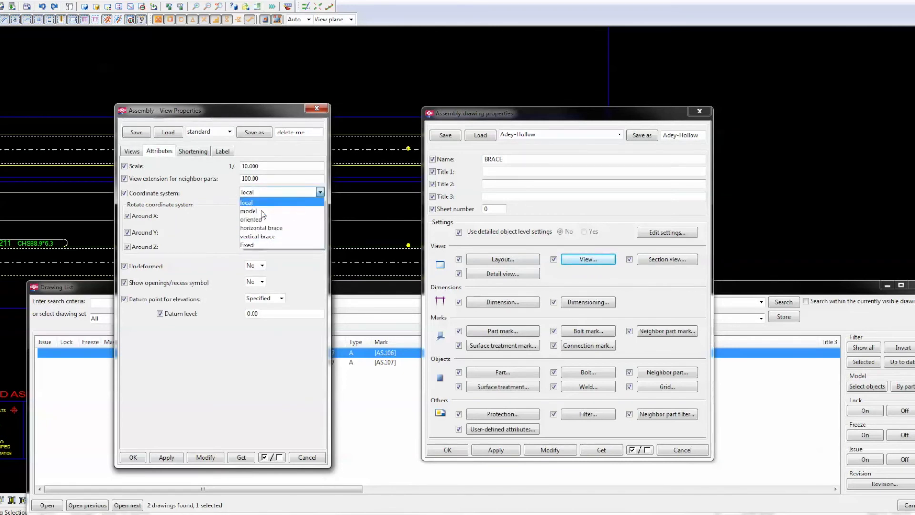
click(315, 112)
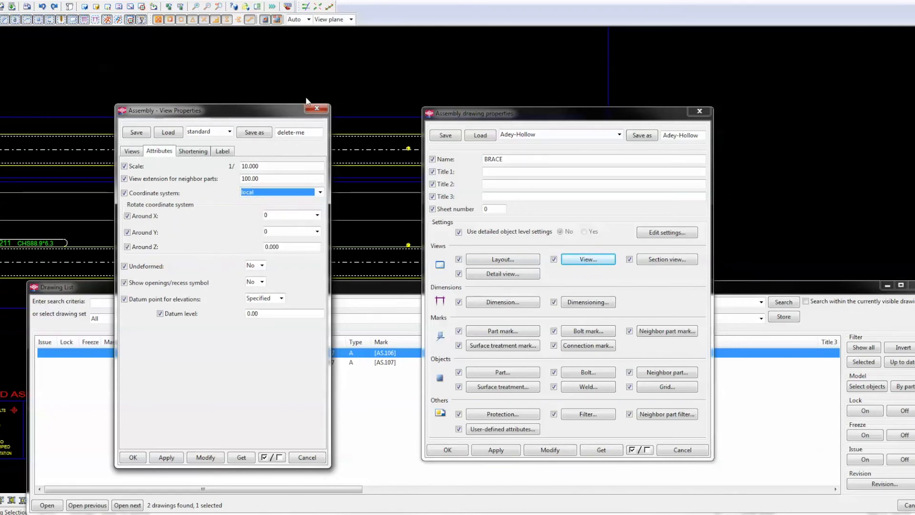
click(317, 109)
click(700, 112)
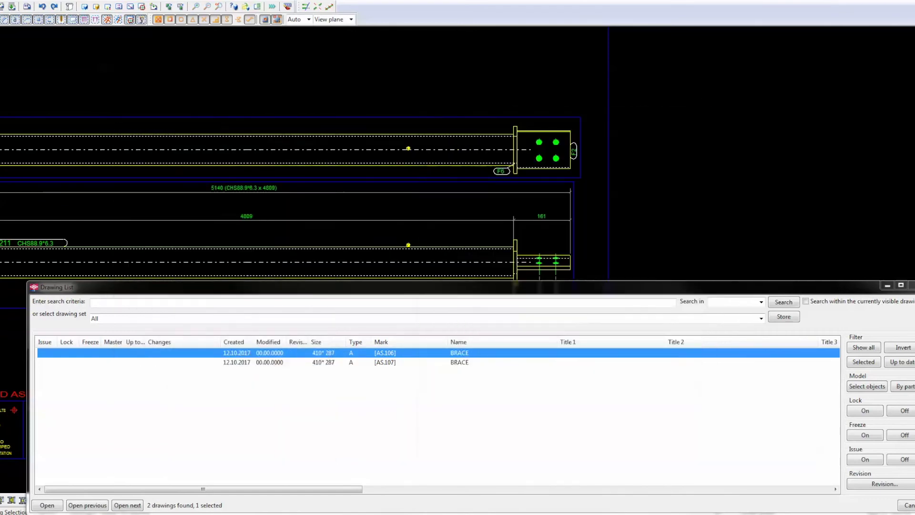
drag(854, 289, 840, 153)
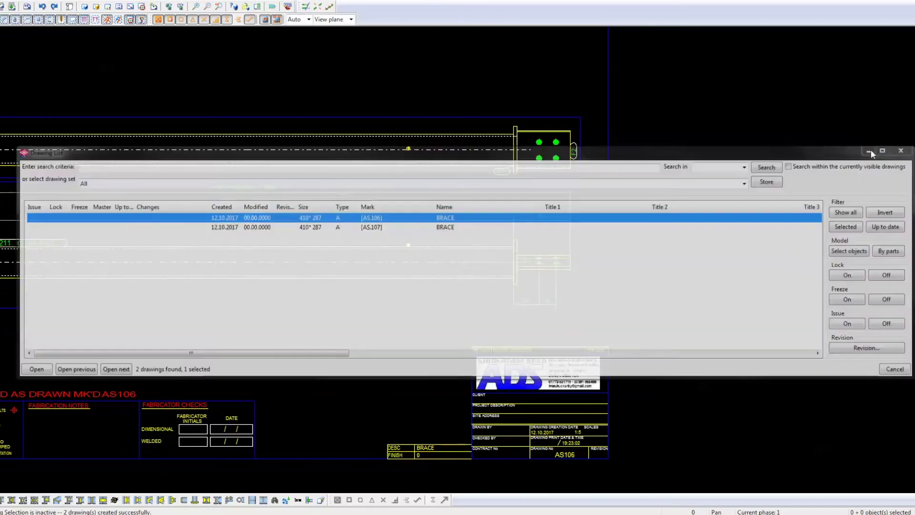
click(872, 151)
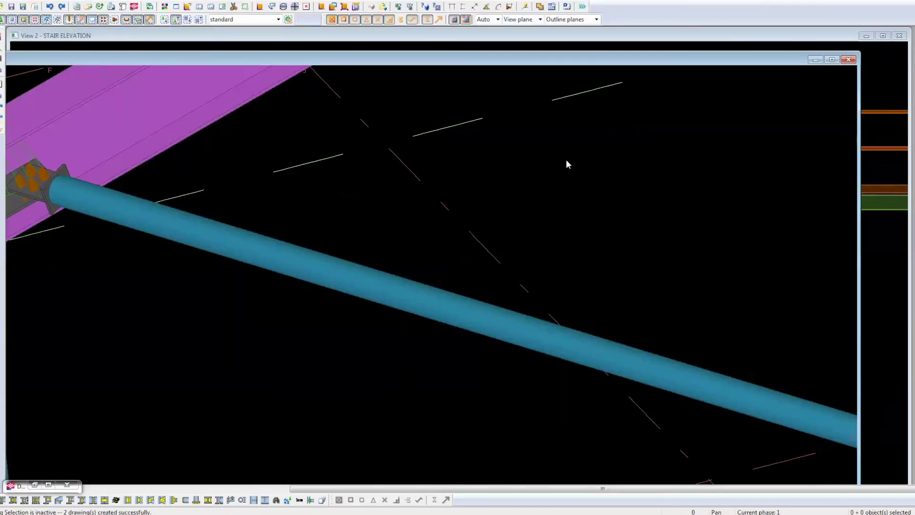
scroll(500, 179, down, 2)
scroll(365, 323, down, 2)
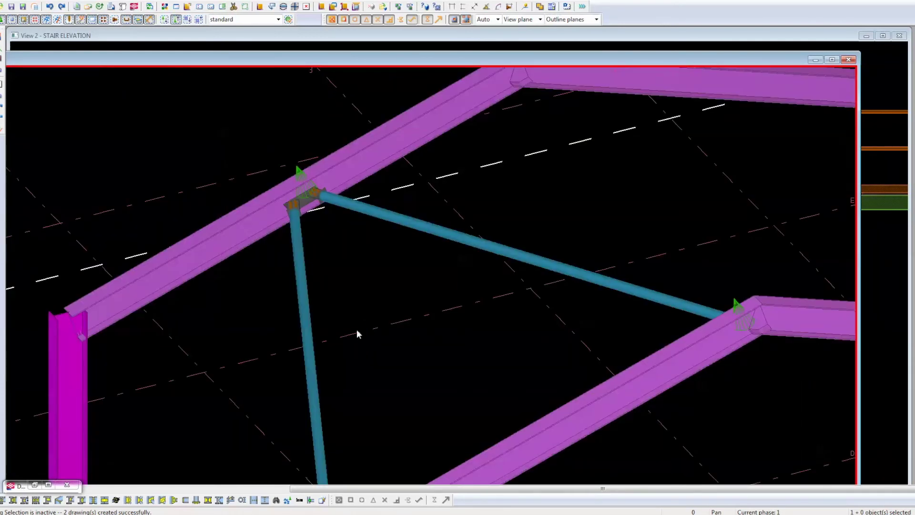
scroll(329, 225, up, 2)
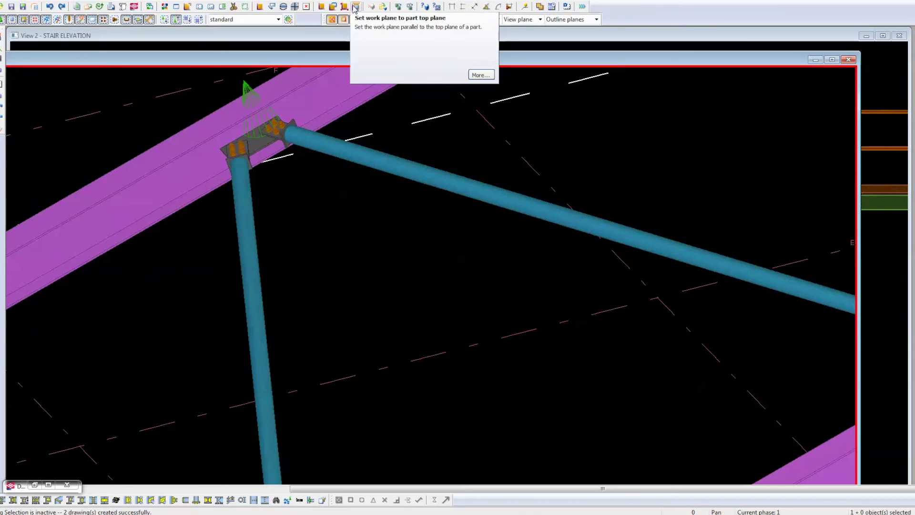
Set the work plane to the part top plane and maximize View 2 - STAIR ELEVATION on the frame
click(356, 7)
scroll(399, 268, down, 2)
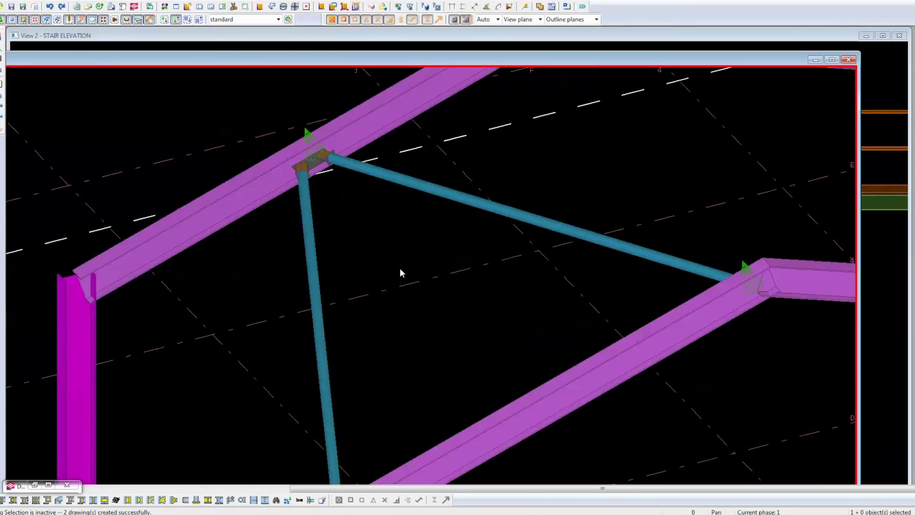
scroll(410, 311, down, 2)
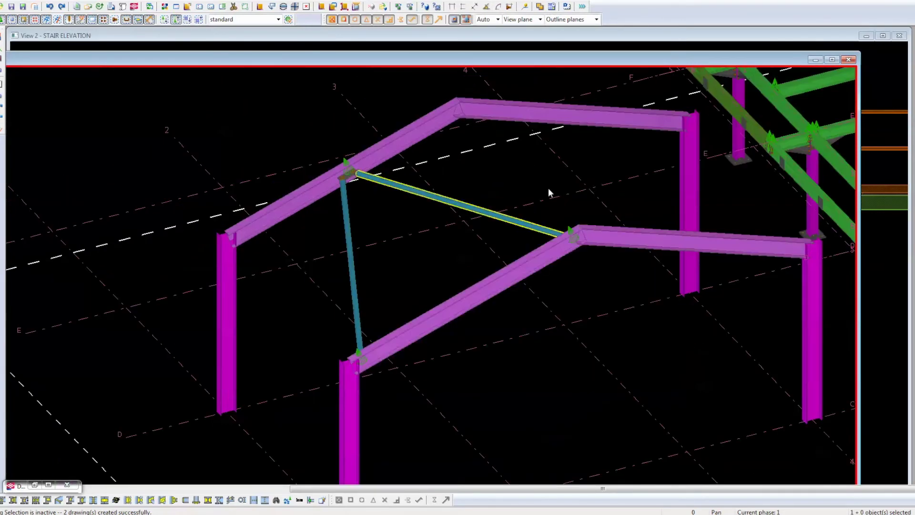
click(833, 60)
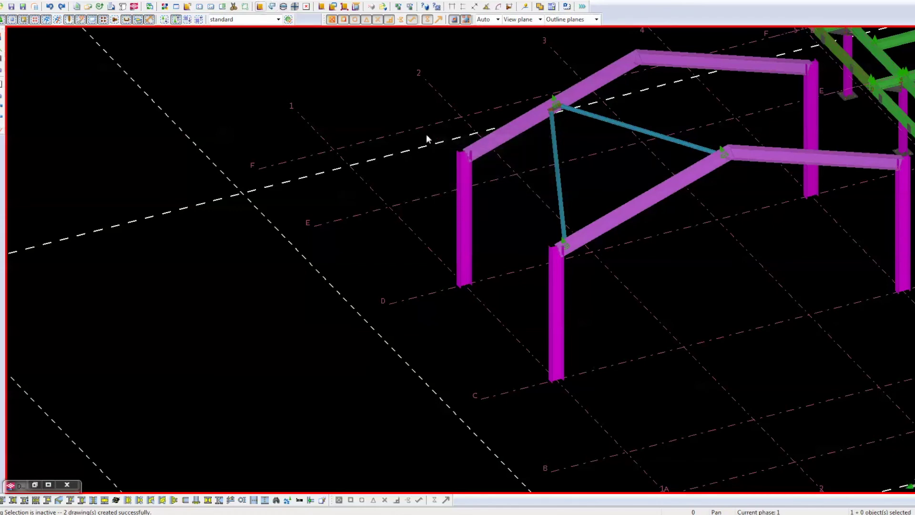
drag(704, 266, 643, 506)
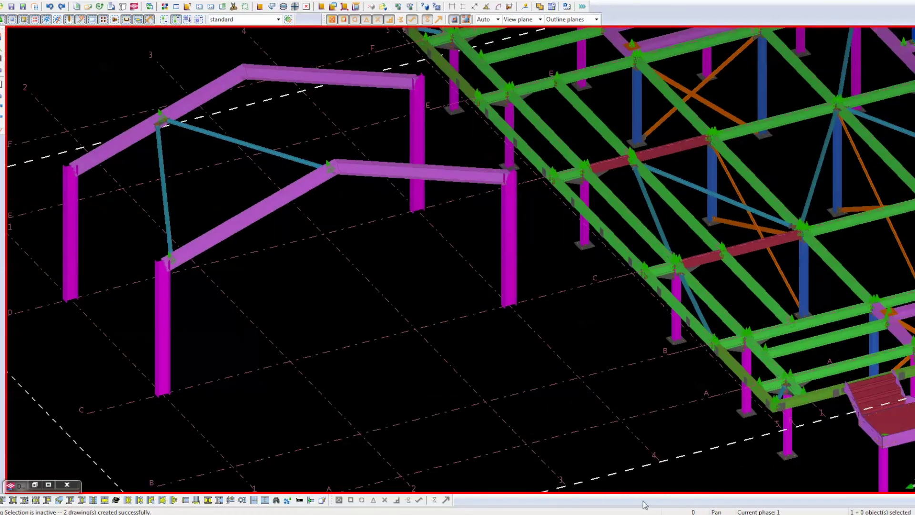
drag(325, 379, 578, 403)
scroll(408, 200, up, 3)
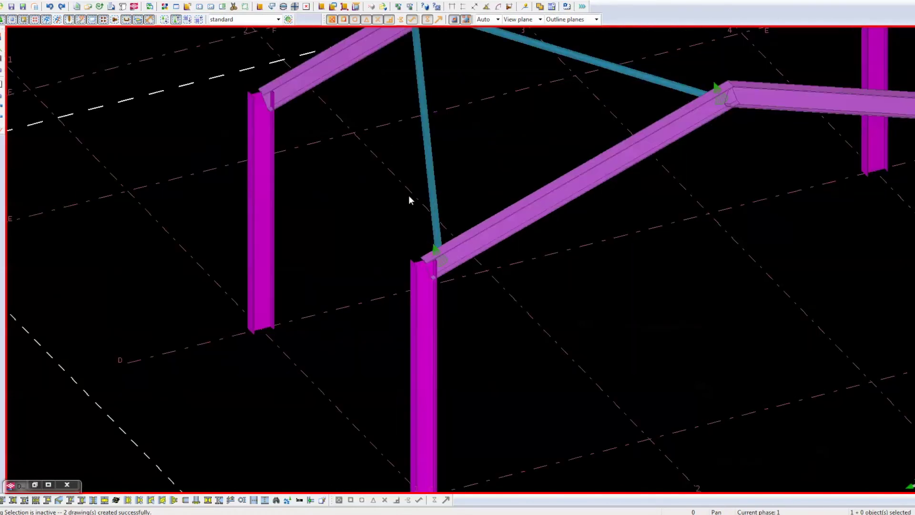
Modify only Rotation to 0.0000 on both diagonal braces, then save the new part numbers
middle_drag(448, 204, 439, 172)
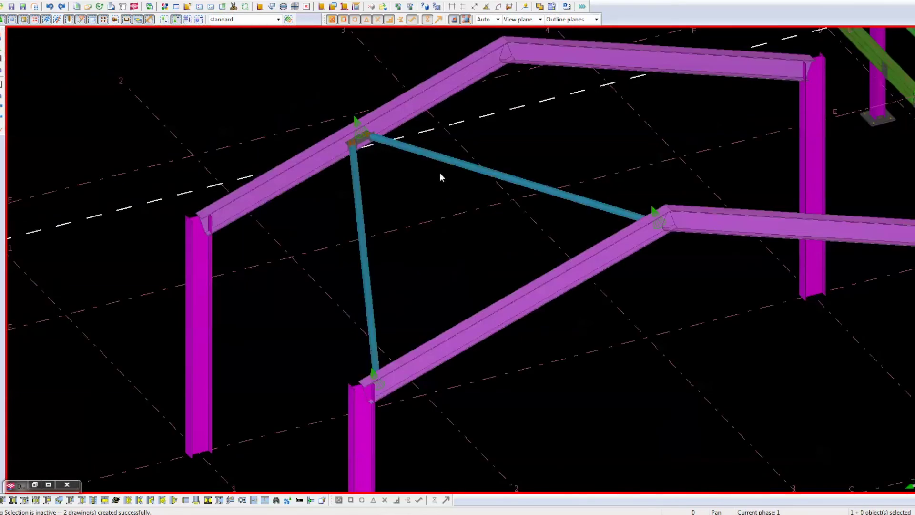
click(433, 157)
double_click(433, 157)
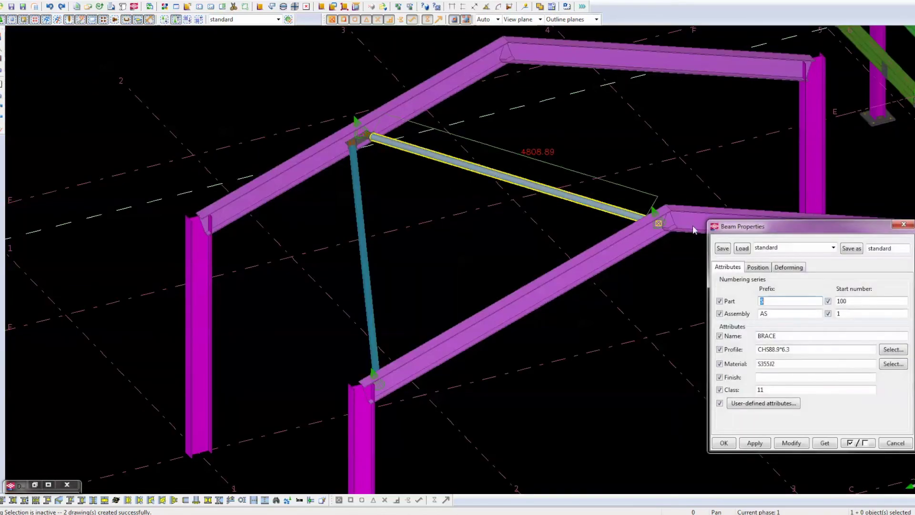
click(757, 266)
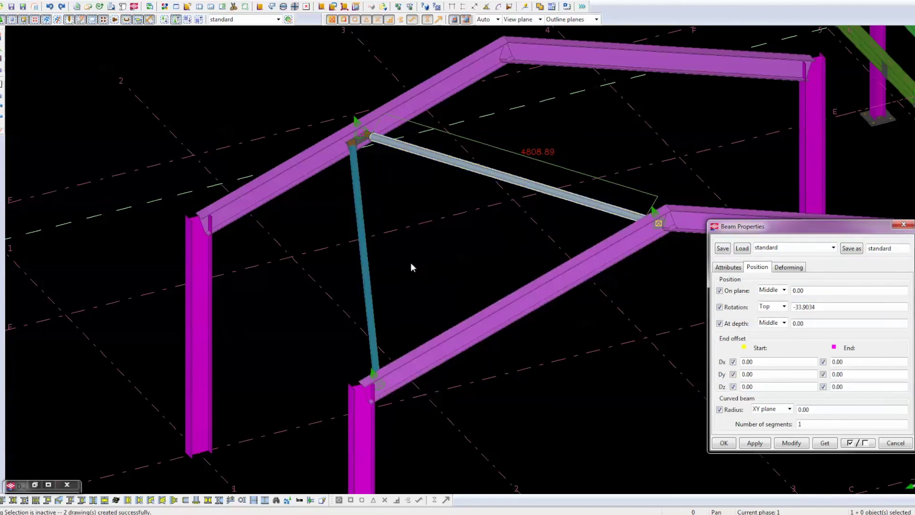
click(441, 256)
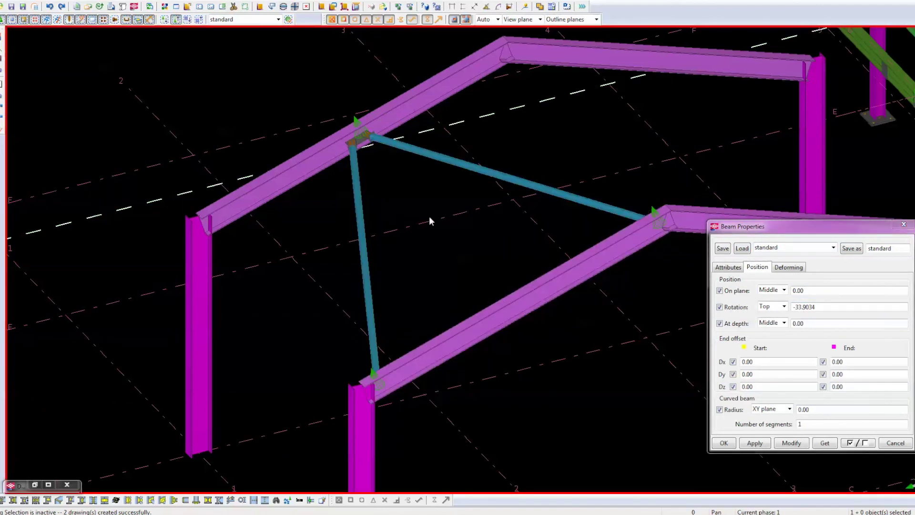
click(445, 159)
shift+click(369, 296)
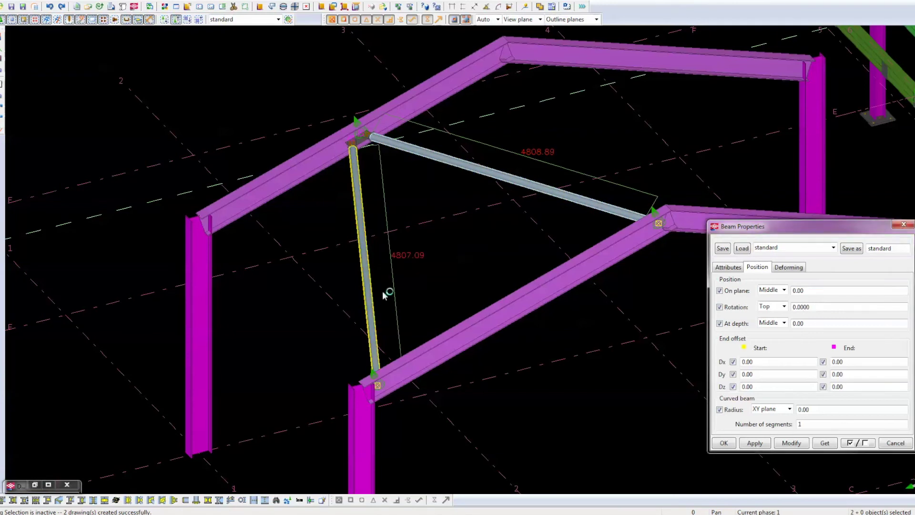
click(862, 444)
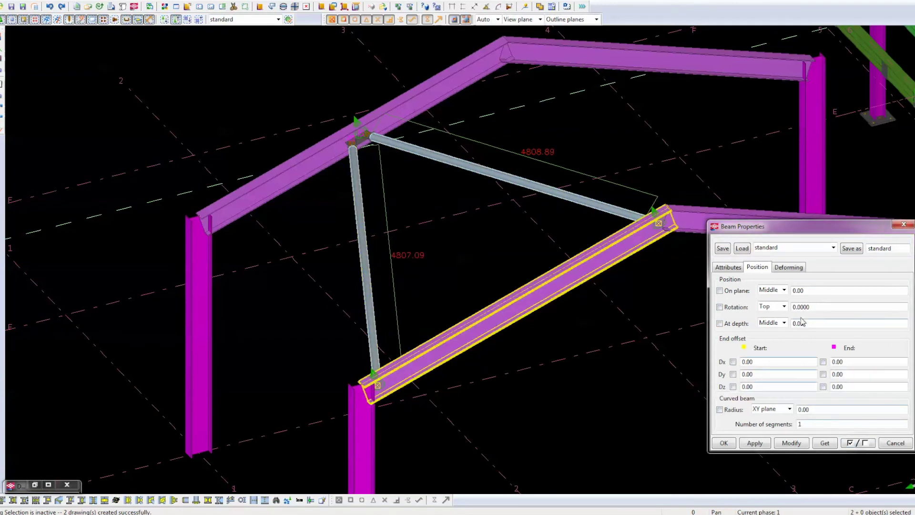
click(719, 307)
click(792, 443)
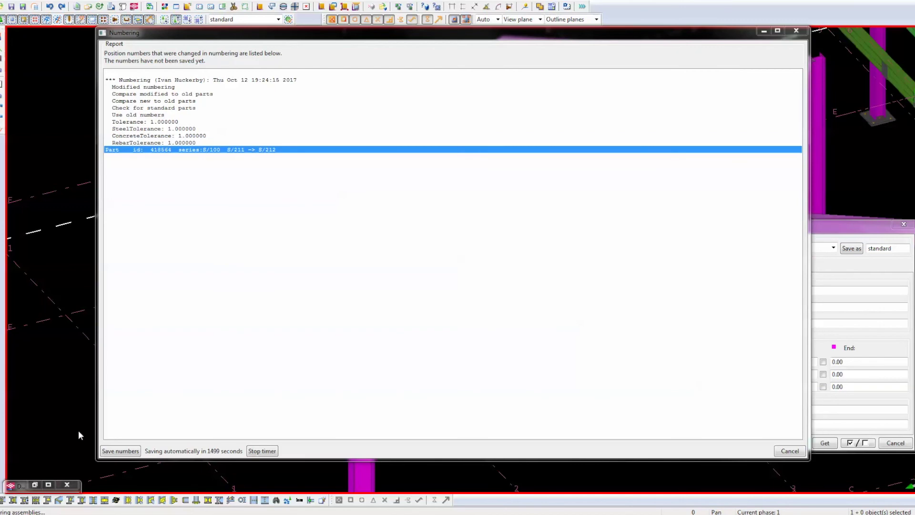
click(118, 451)
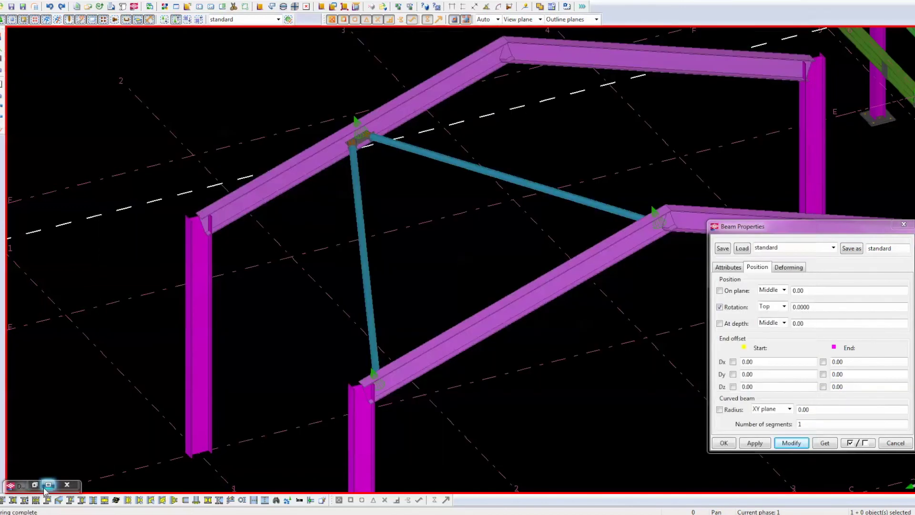
Update brace drawings AS.106 and AS.107, check the result, and close the Drawing List
click(48, 484)
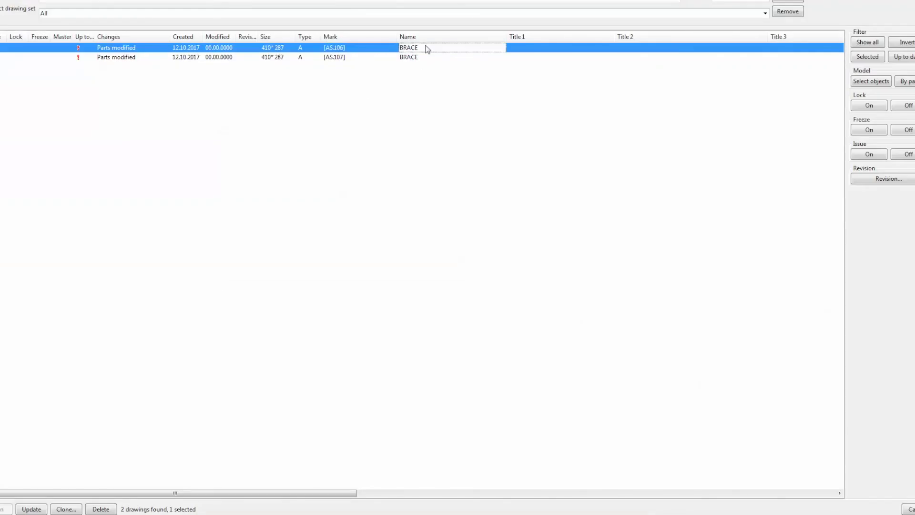
shift+click(126, 58)
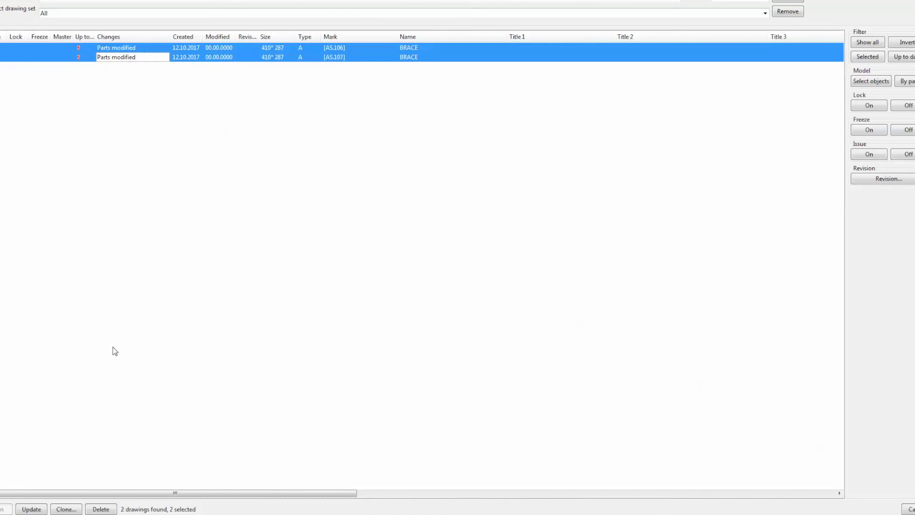
click(31, 509)
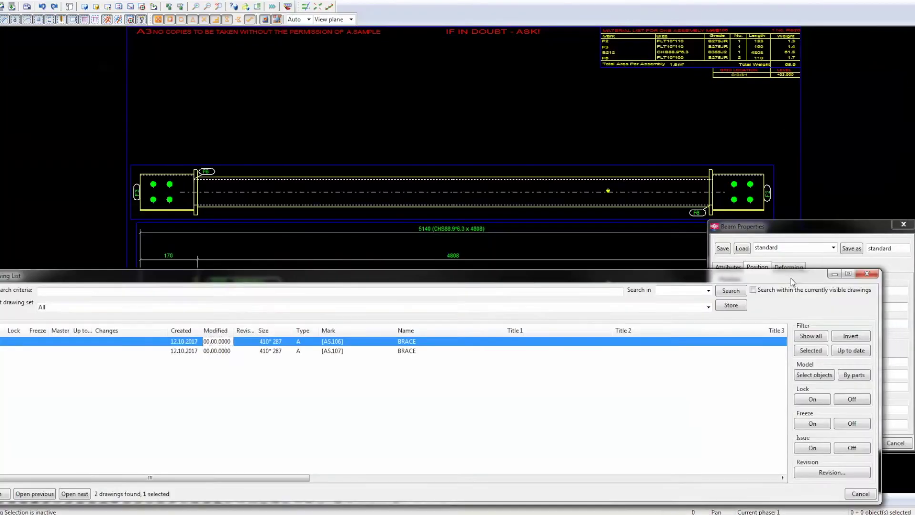
mouse_move(790, 279)
mouse_down()
mouse_move(801, 351)
mouse_move(852, 342)
mouse_up()
scroll(336, 168, up, 2)
scroll(336, 168, up, 2)
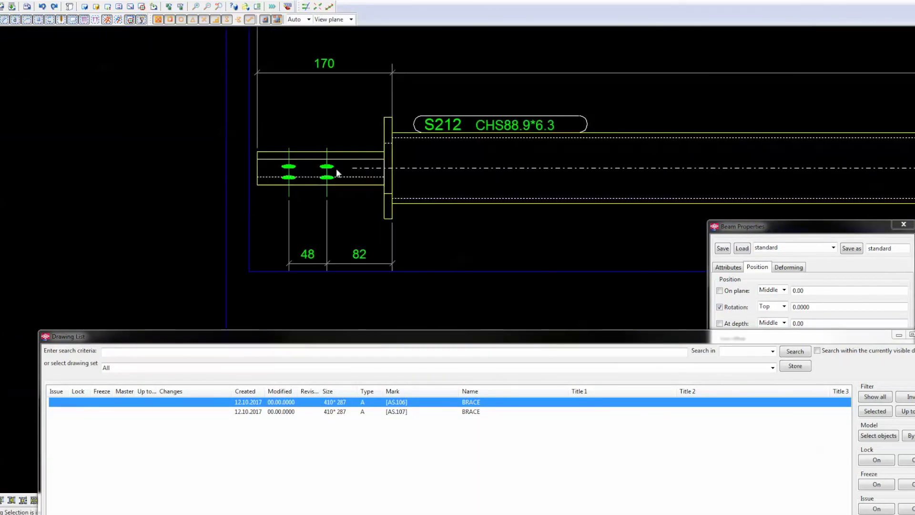
drag(836, 341, 764, 263)
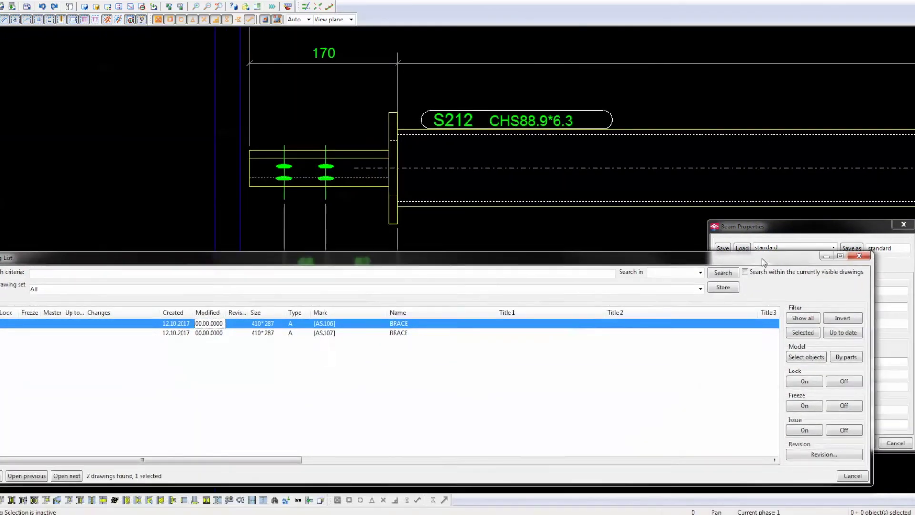
click(858, 256)
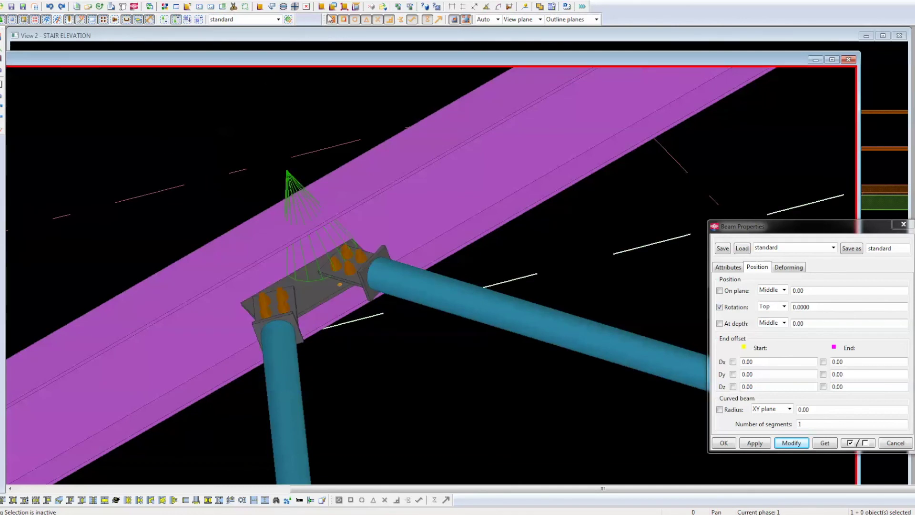
Set the right-hand upper CHS brace's rotation to 0 in Beam Properties
click(356, 7)
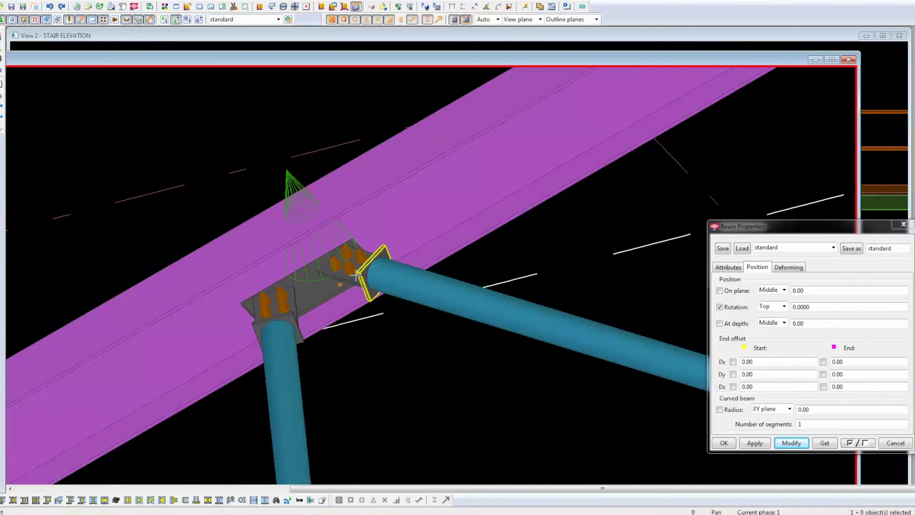
scroll(356, 278, up, 2)
scroll(356, 282, up, 2)
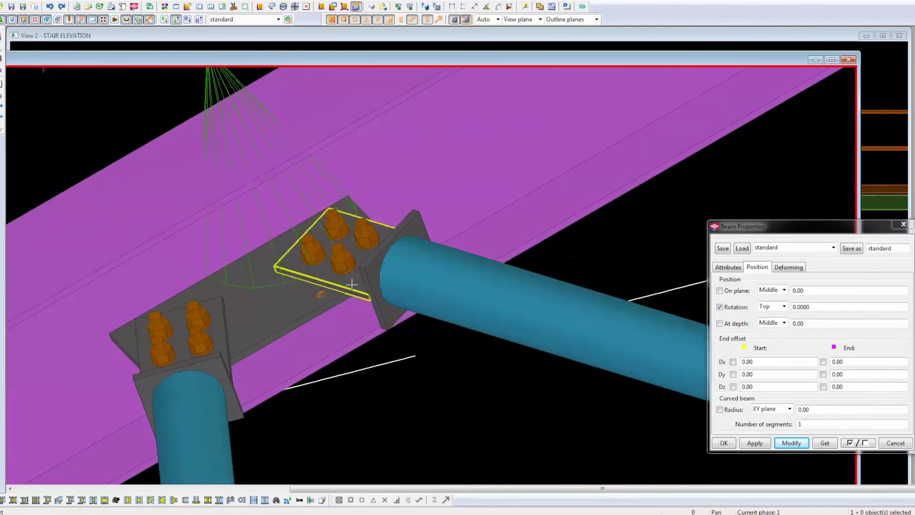
click(522, 270)
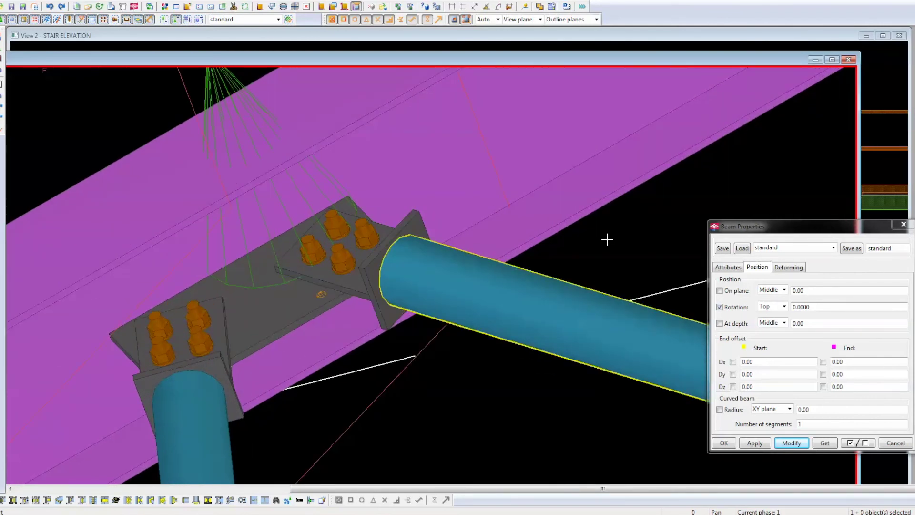
right_click(632, 250)
click(632, 249)
scroll(492, 252, down, 2)
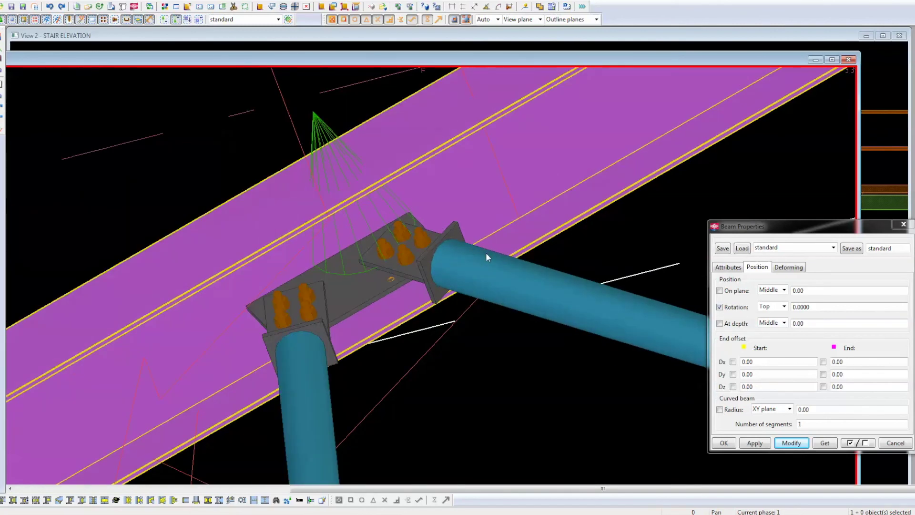
scroll(485, 252, down, 2)
middle_drag(568, 307, 479, 259)
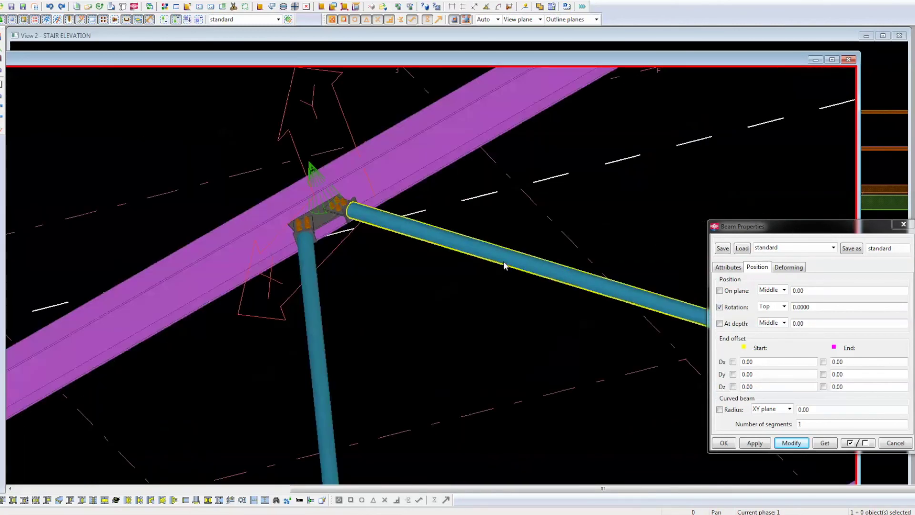
double_click(503, 261)
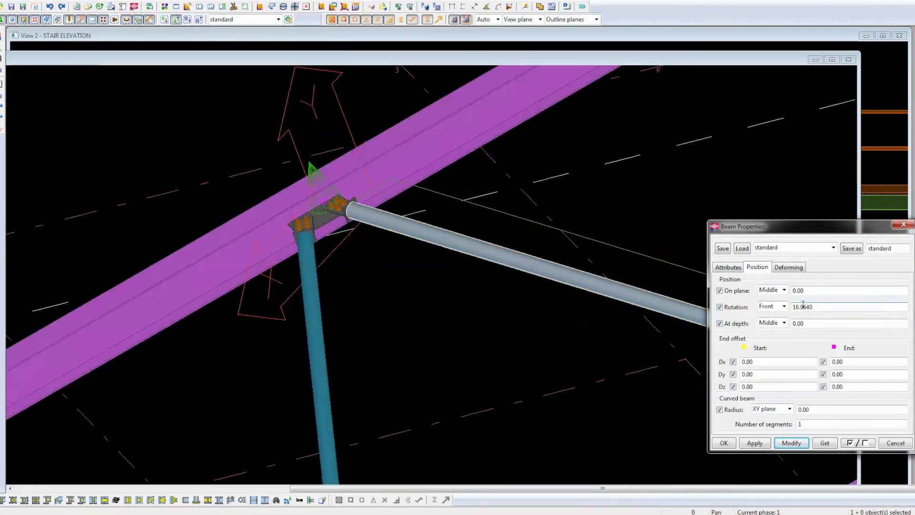
drag(823, 307, 786, 315)
text(0)
click(790, 443)
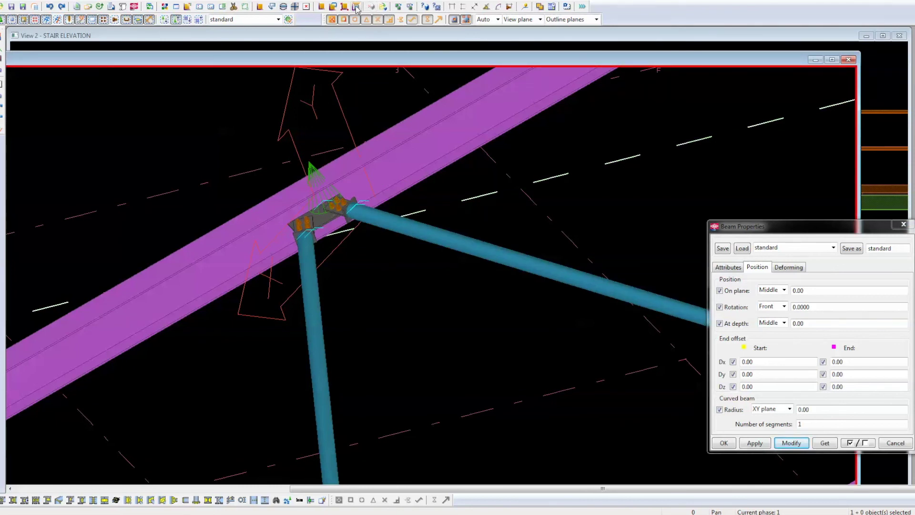
scroll(321, 221, up, 1)
scroll(315, 223, up, 3)
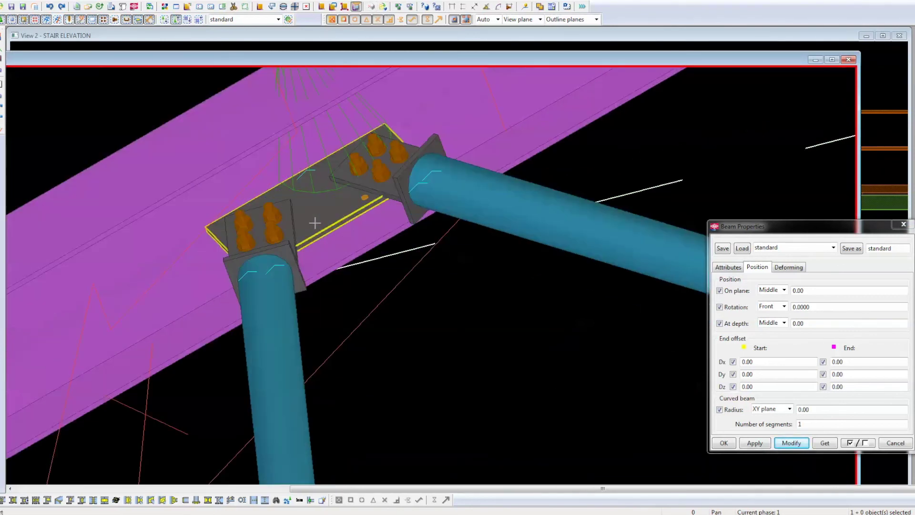
Set the lower CHS brace's rotation to 0 as well
right_click(494, 299)
click(515, 306)
double_click(299, 391)
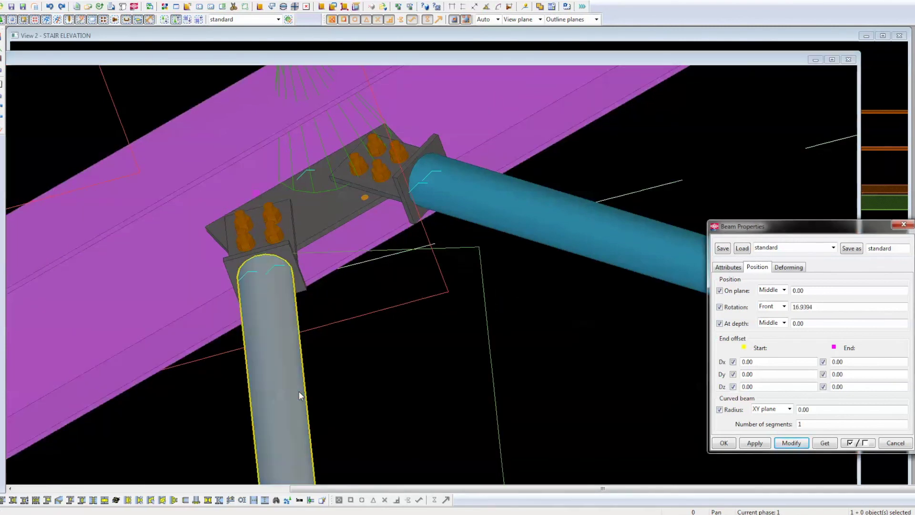
drag(834, 306, 787, 322)
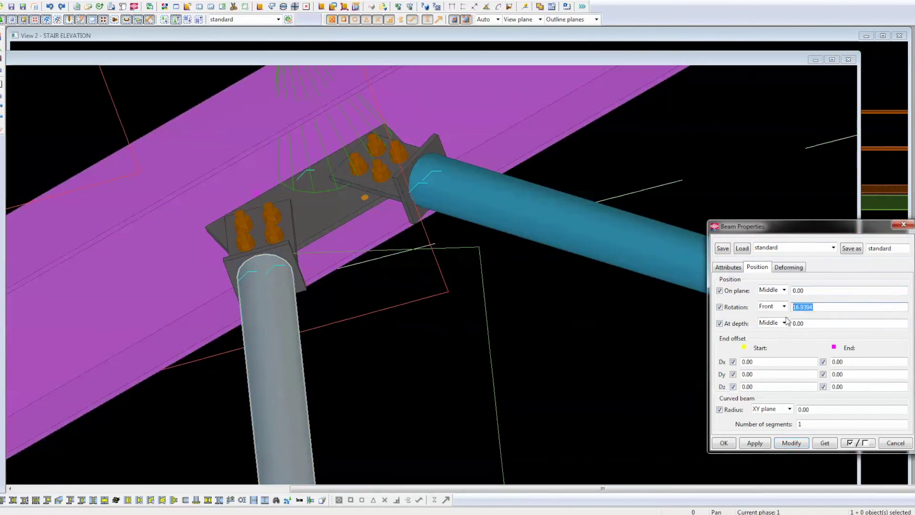
text(0)
click(791, 444)
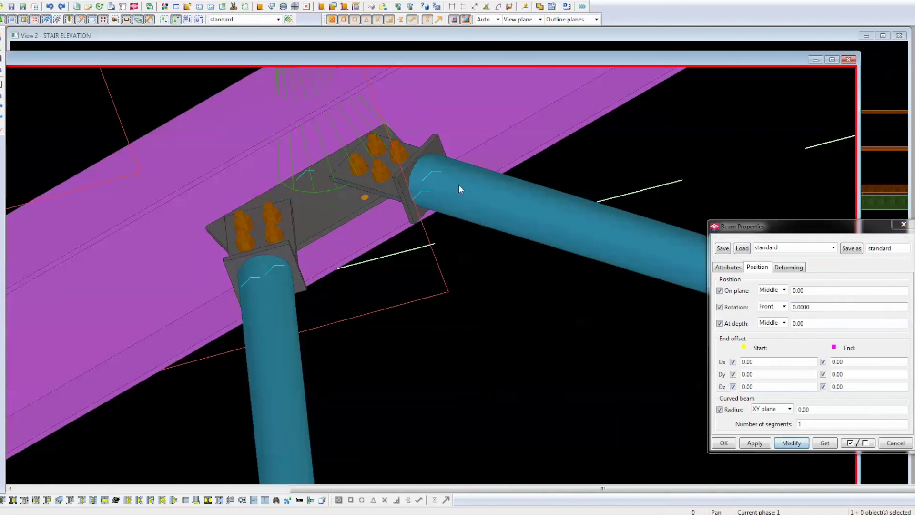
Renumber the modified assemblies and update out-of-date drawings AS.106 and AS.107
click(525, 10)
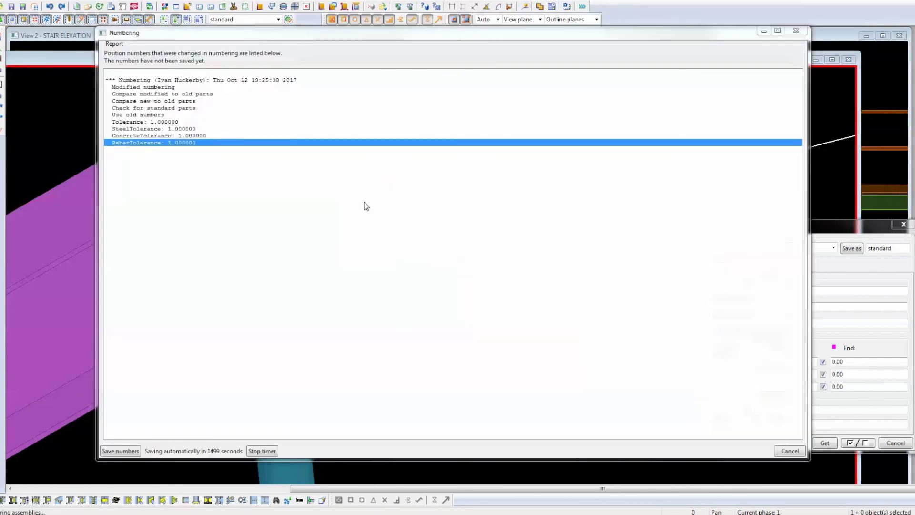
click(120, 451)
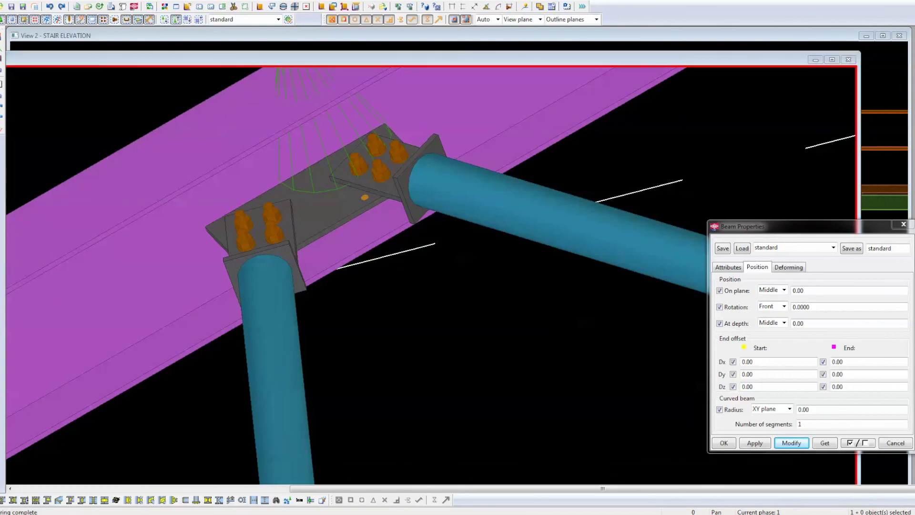
key(ctrl+l)
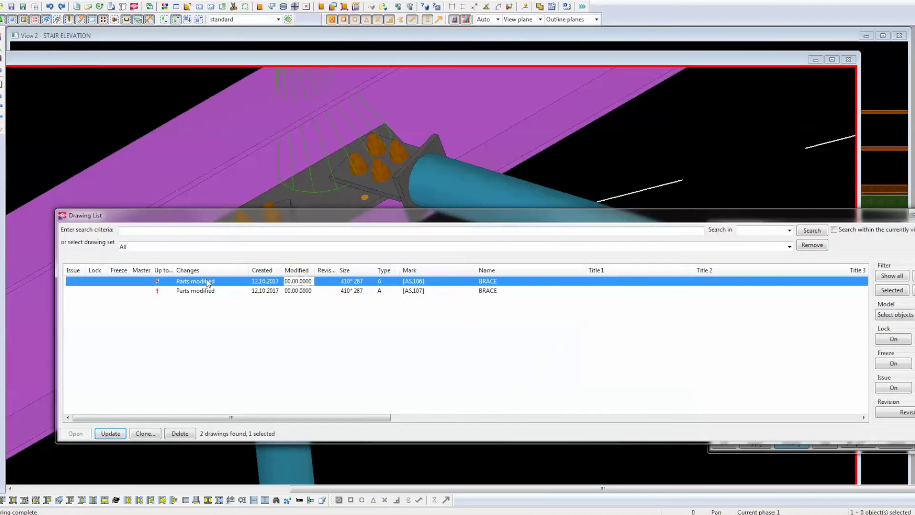
click(205, 284)
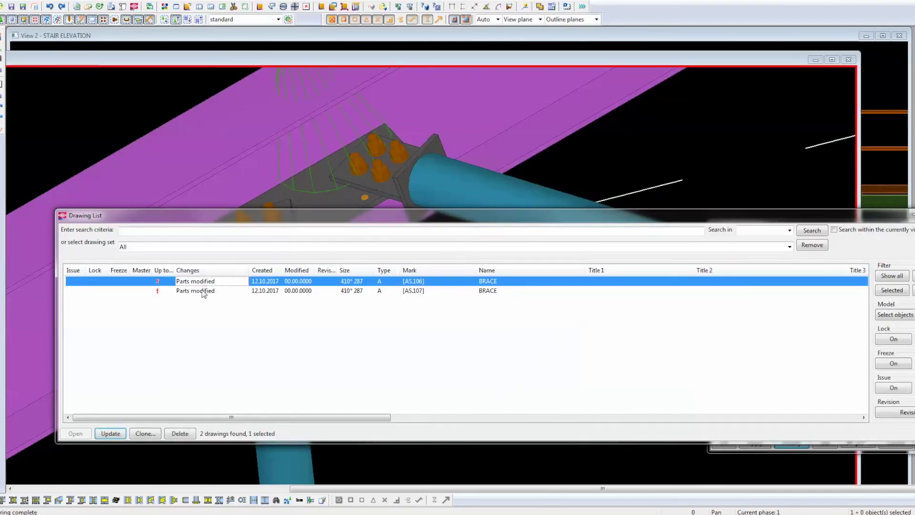
shift+click(204, 291)
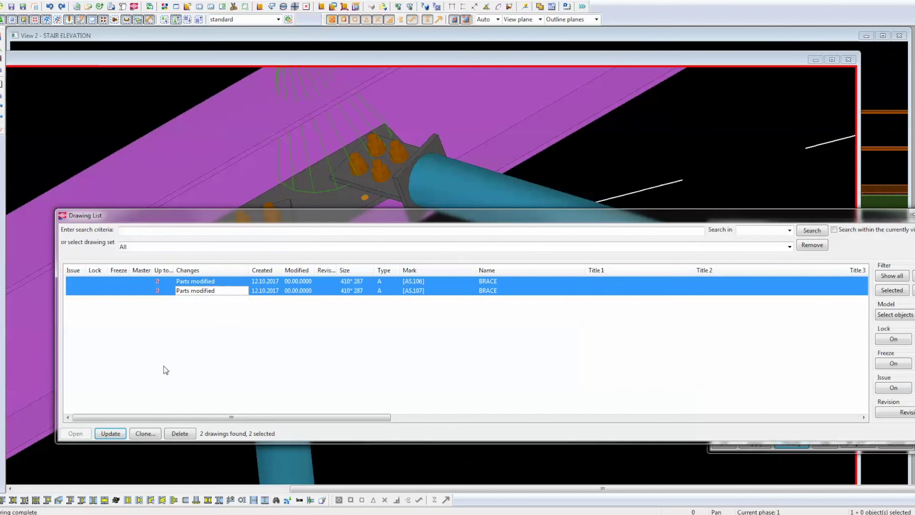
click(339, 284)
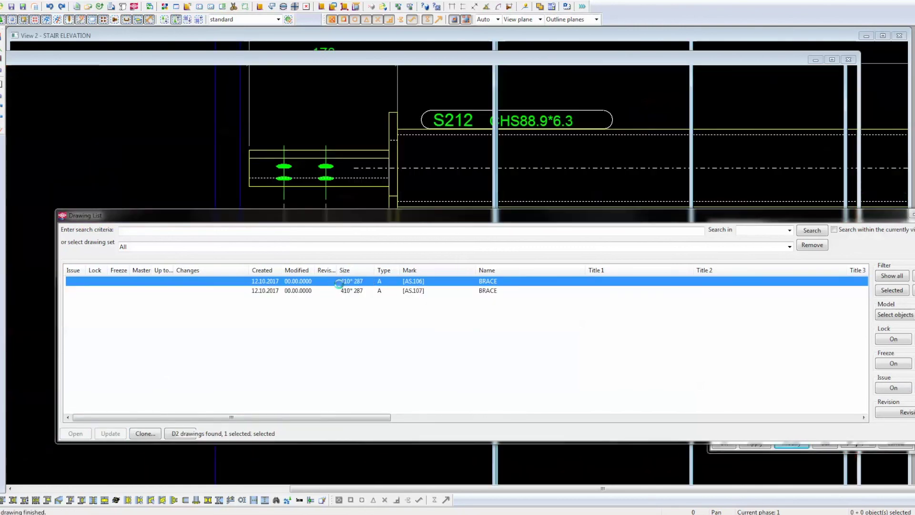
scroll(384, 138, up, 2)
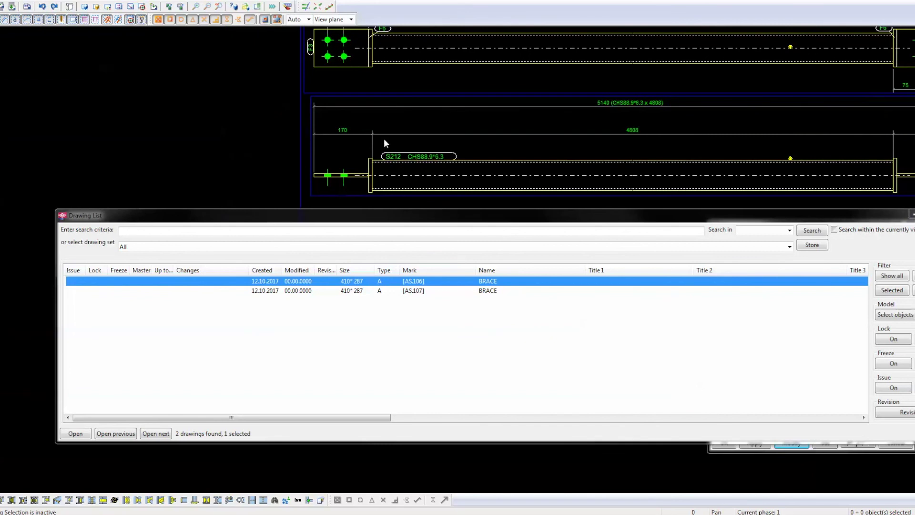
scroll(349, 181, up, 2)
scroll(352, 174, up, 2)
scroll(370, 248, up, 2)
scroll(383, 96, down, 2)
Open drawing AS.107 and pan across it to check the bolted end plates
middle_drag(382, 95, 340, 147)
scroll(339, 146, up, 2)
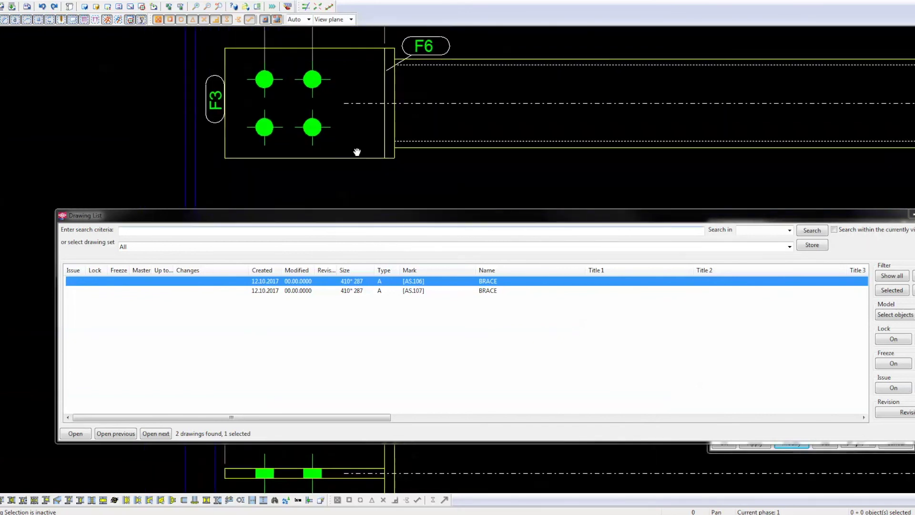
double_click(286, 291)
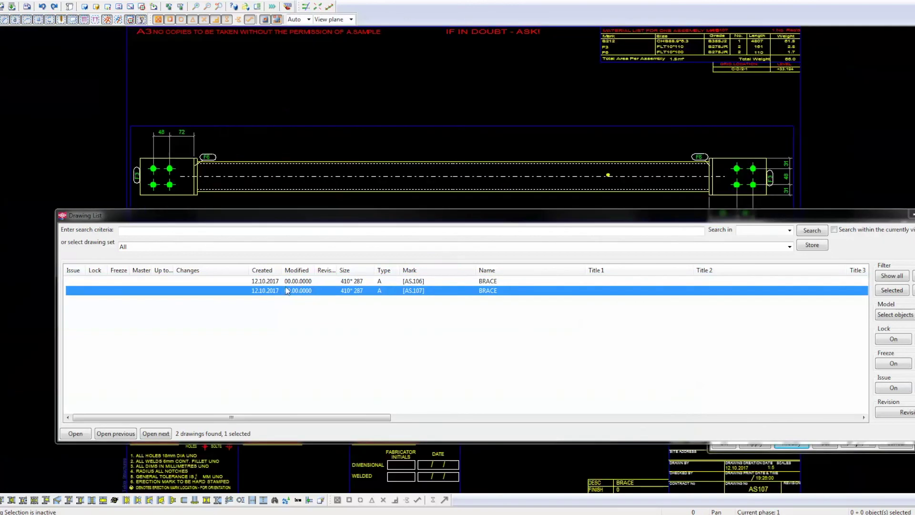
scroll(289, 128, up, 2)
scroll(408, 127, up, 2)
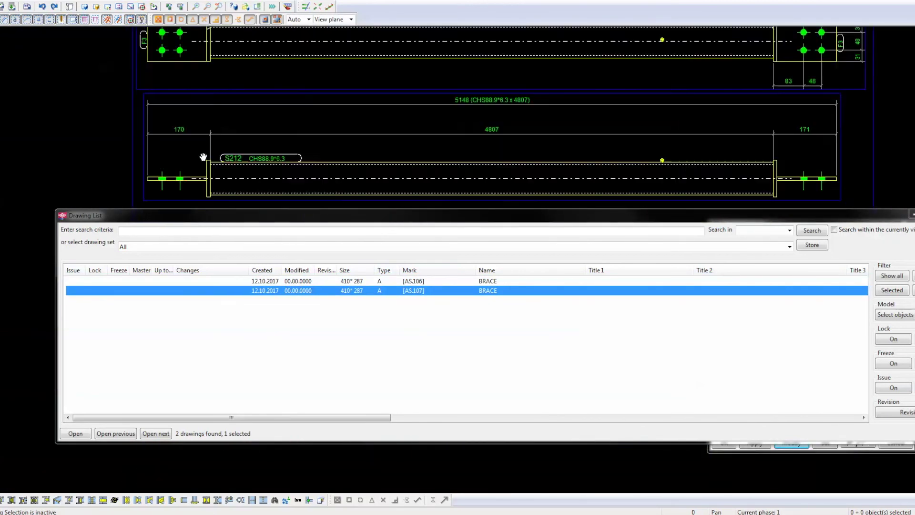
middle_drag(435, 58, 64, 142)
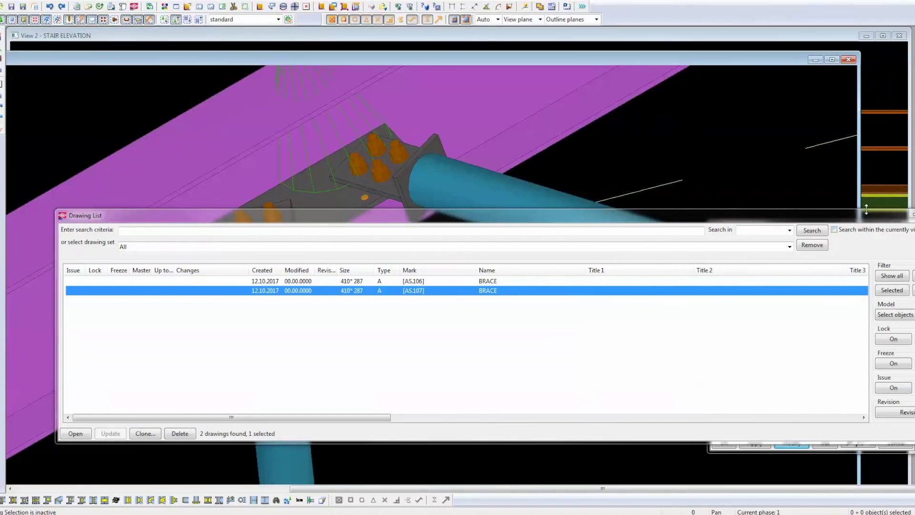
Close the Drawing List and the Beam Properties dialog
drag(862, 224, 726, 245)
click(732, 246)
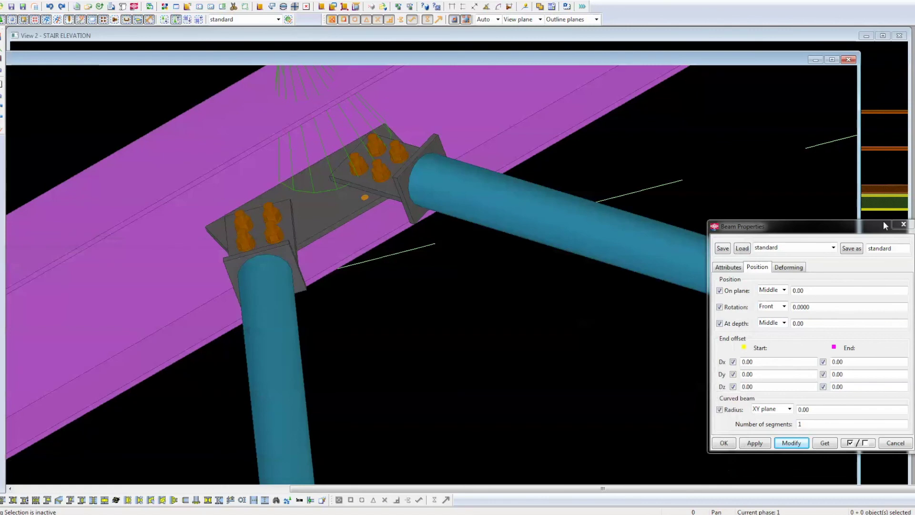
click(902, 225)
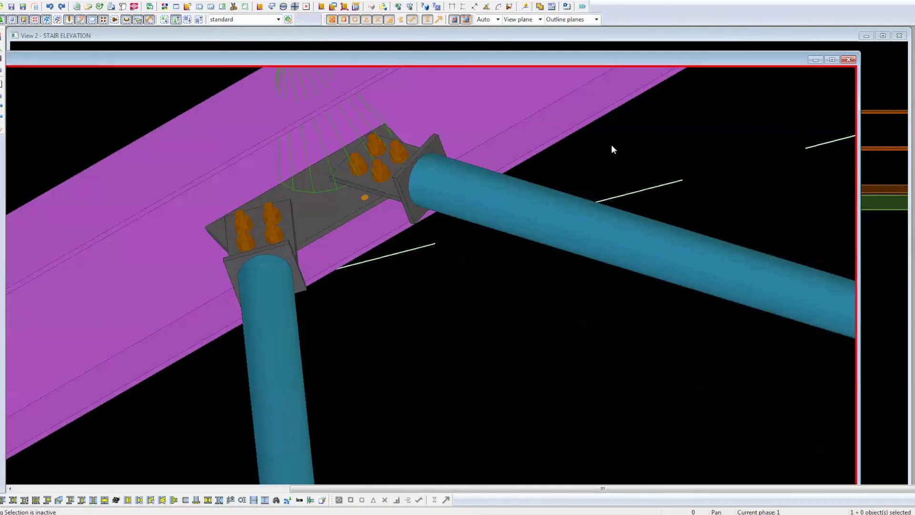
Inspect the portal bracing connection settings at the gusset, then close them unchanged
click(480, 204)
scroll(385, 167, down, 2)
click(418, 136)
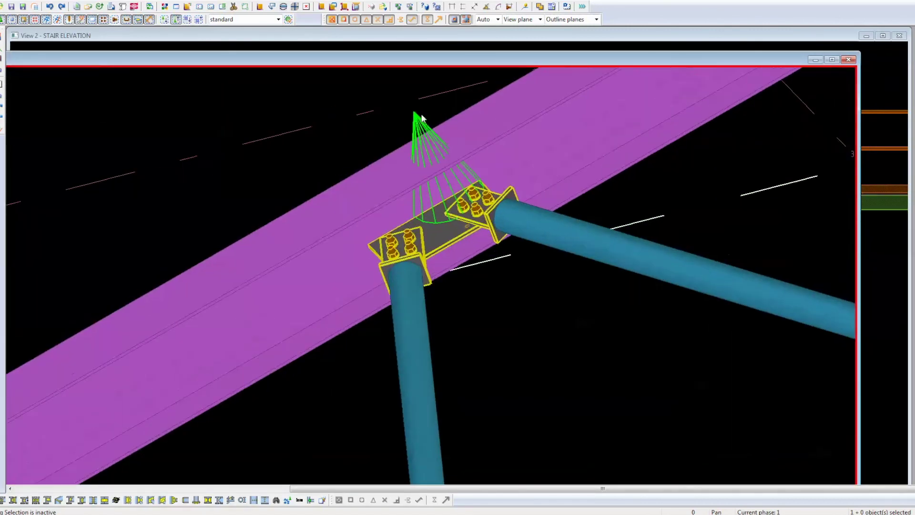
scroll(417, 141, up, 2)
scroll(417, 141, up, 1)
double_click(417, 141)
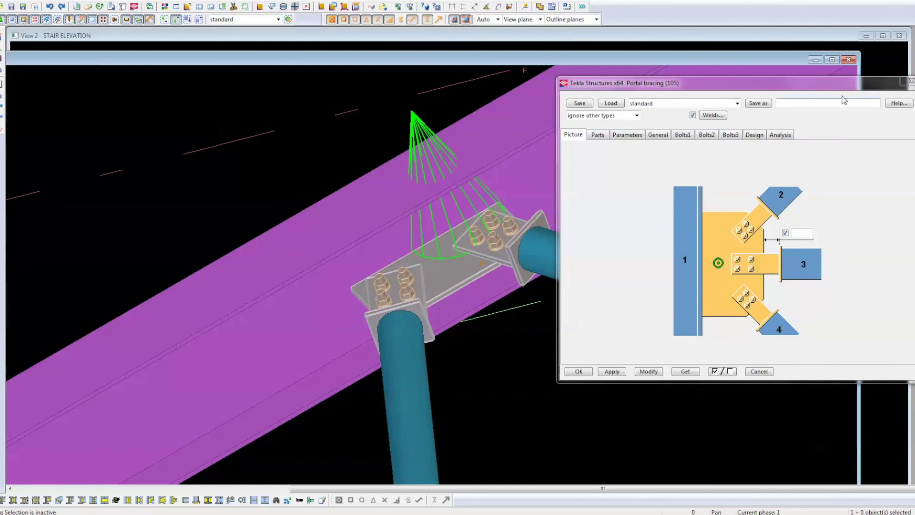
drag(848, 87, 640, 132)
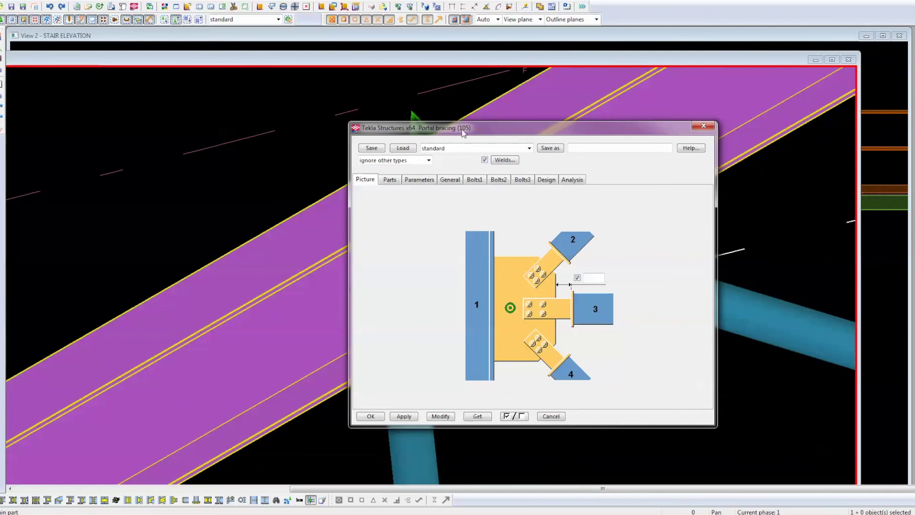
click(703, 127)
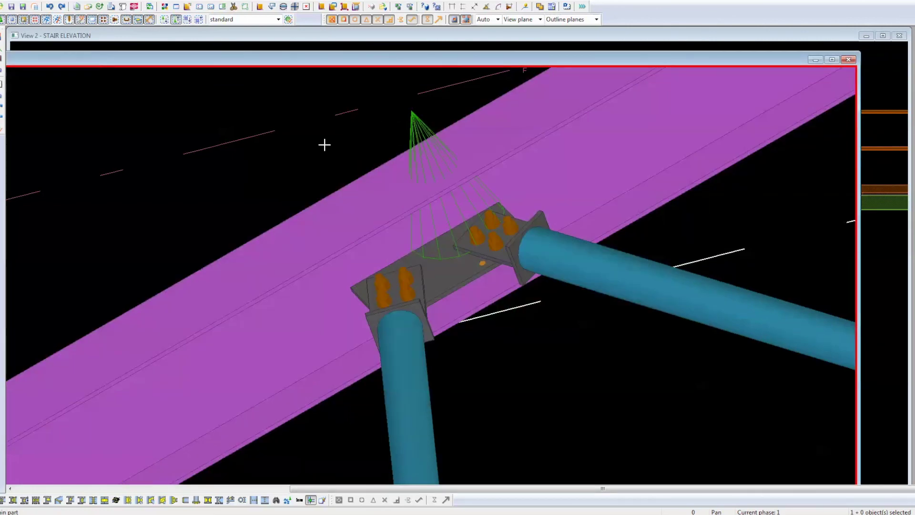
right_click(326, 146)
click(338, 152)
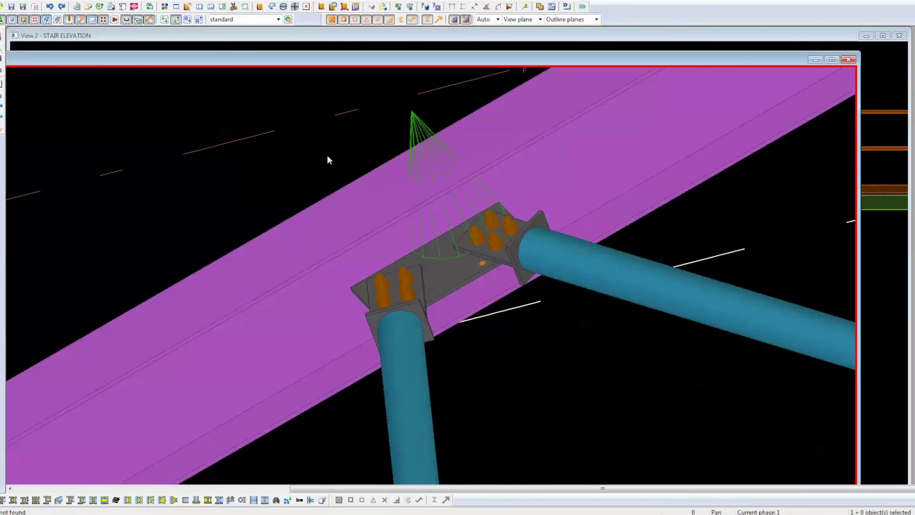